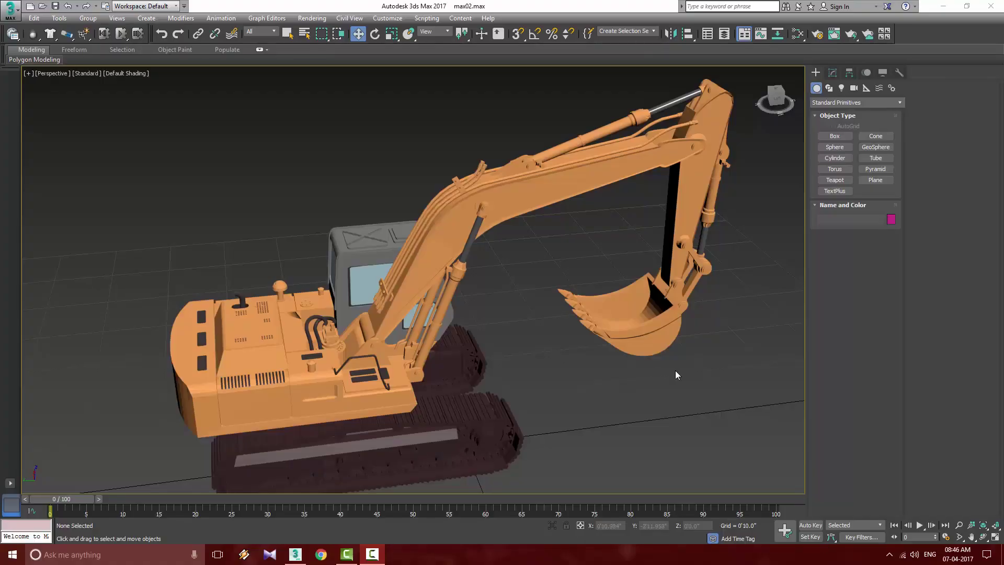
Examine the excavator's boom, hydraulic cylinders, bucket linkage and bucket from several angles.
alt+middle_drag(667, 384, 613, 403)
scroll(456, 299, up, 5)
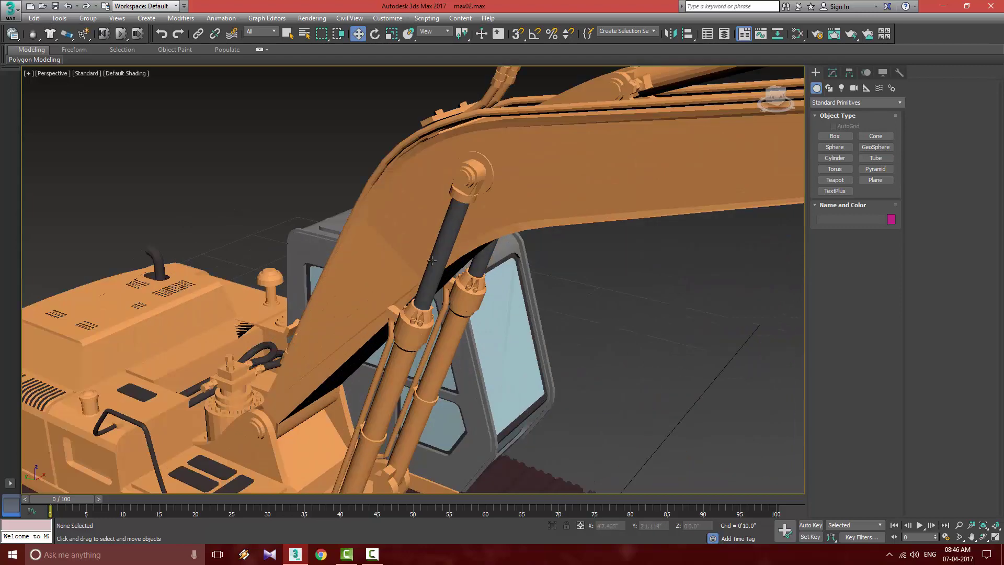
middle_drag(399, 399, 399, 458)
alt+middle_drag(522, 309, 529, 340)
middle_drag(712, 266, 515, 282)
middle_drag(657, 294, 557, 269)
scroll(571, 298, down, 4)
scroll(555, 270, down, 4)
scroll(567, 331, up, 5)
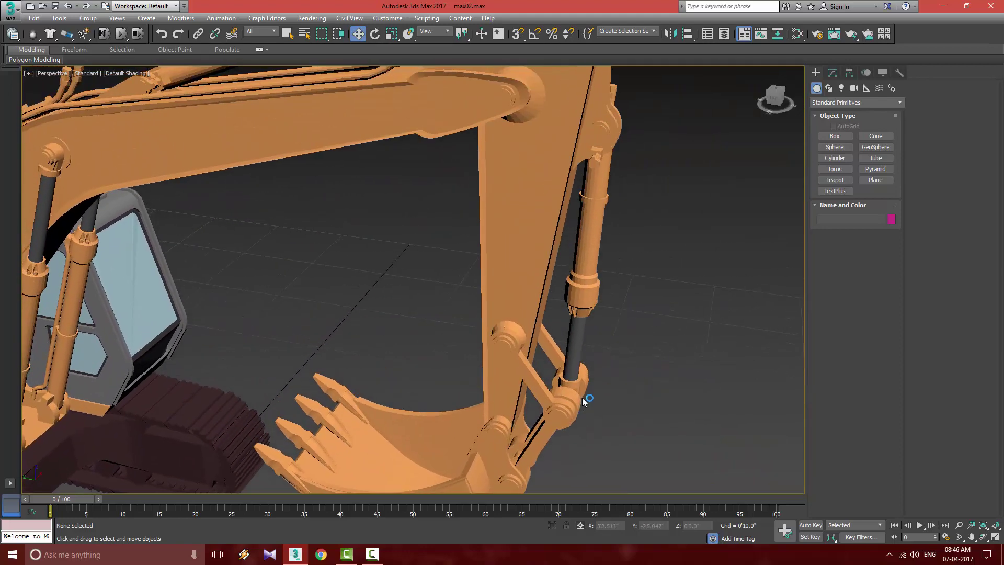
alt+middle_drag(579, 411, 653, 392)
mouse_move(654, 392)
middle_down()
mouse_move(641, 366)
mouse_move(658, 362)
mouse_move(484, 382)
mouse_move(603, 369)
mouse_move(542, 373)
mouse_move(660, 381)
middle_up()
scroll(447, 372, up, 3)
scroll(603, 369, down, 4)
scroll(532, 374, up, 3)
alt+middle_drag(660, 381, 587, 378)
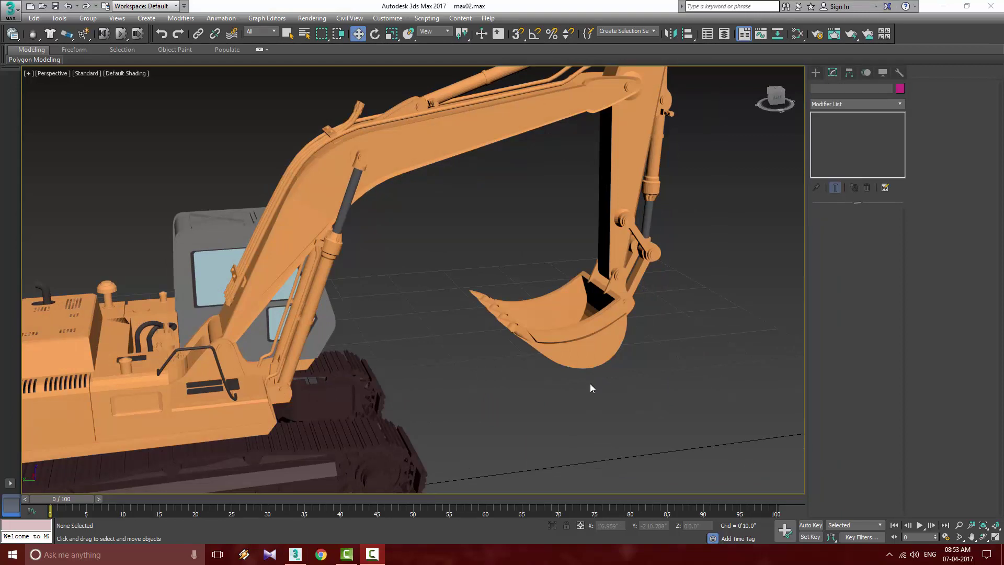
Select the bucket linkage parts together with the bucket cylinder's piston rod and barrel to identify the moving pieces.
alt+middle_drag(610, 317, 524, 292)
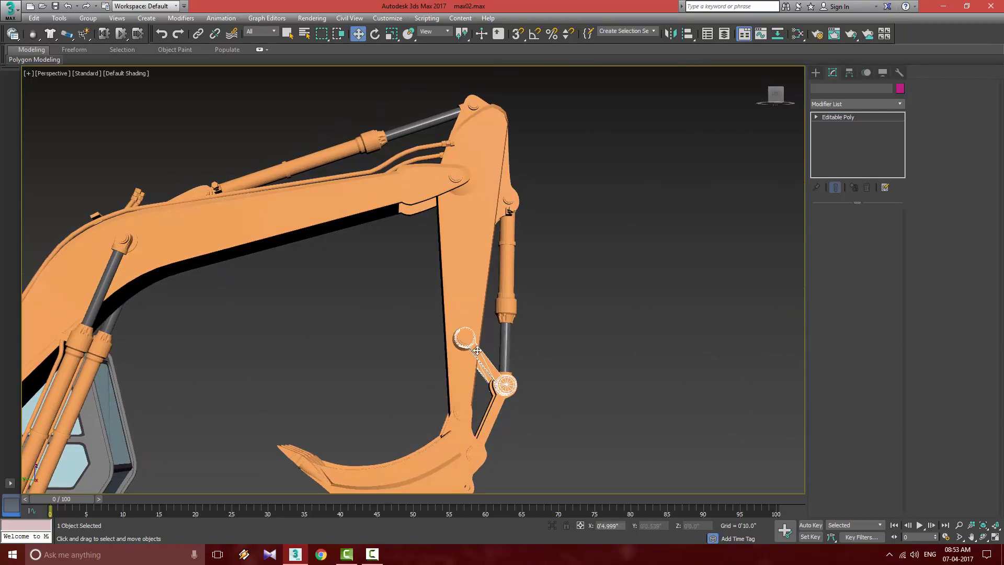
alt+middle_drag(477, 351, 502, 425)
ctrl+click(505, 347)
ctrl+click(502, 424)
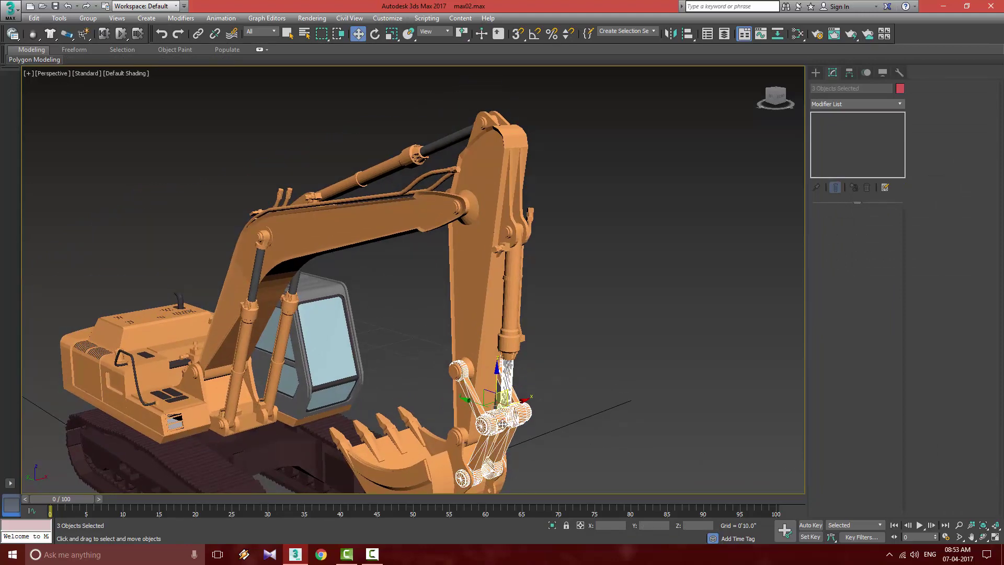
ctrl+click(512, 349)
alt+middle_drag(577, 363, 774, 374)
Select the boom with its lift cylinders, piston rods and the upper arm cylinder to identify them, and clear the selection.
click(441, 236)
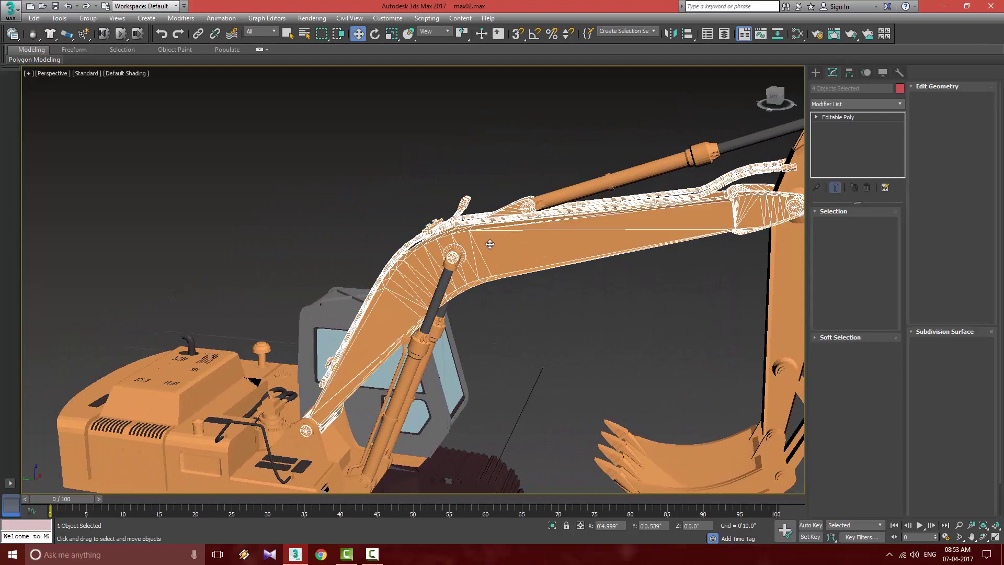
ctrl+click(417, 345)
ctrl+click(448, 271)
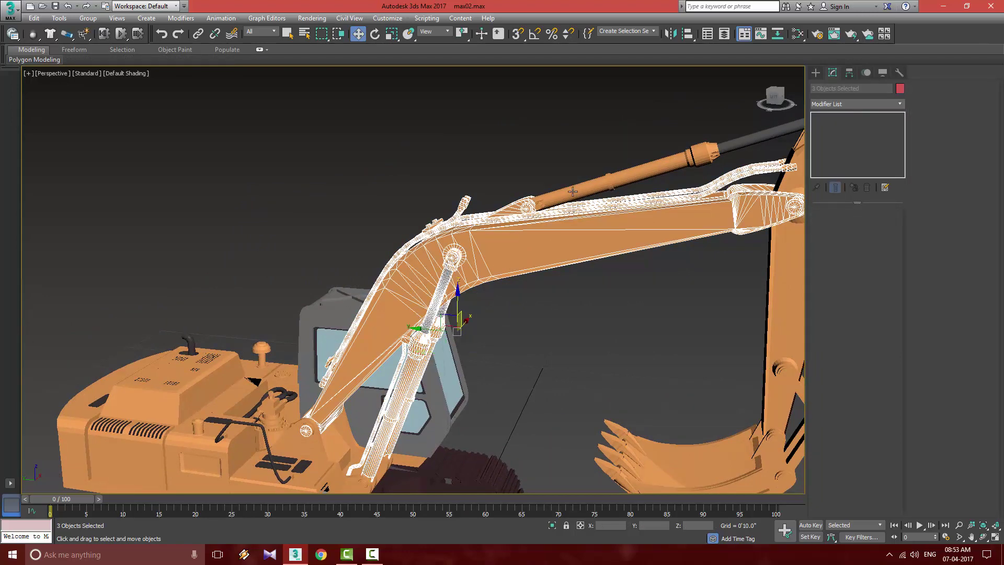
ctrl+click(572, 191)
alt+middle_drag(651, 256, 587, 280)
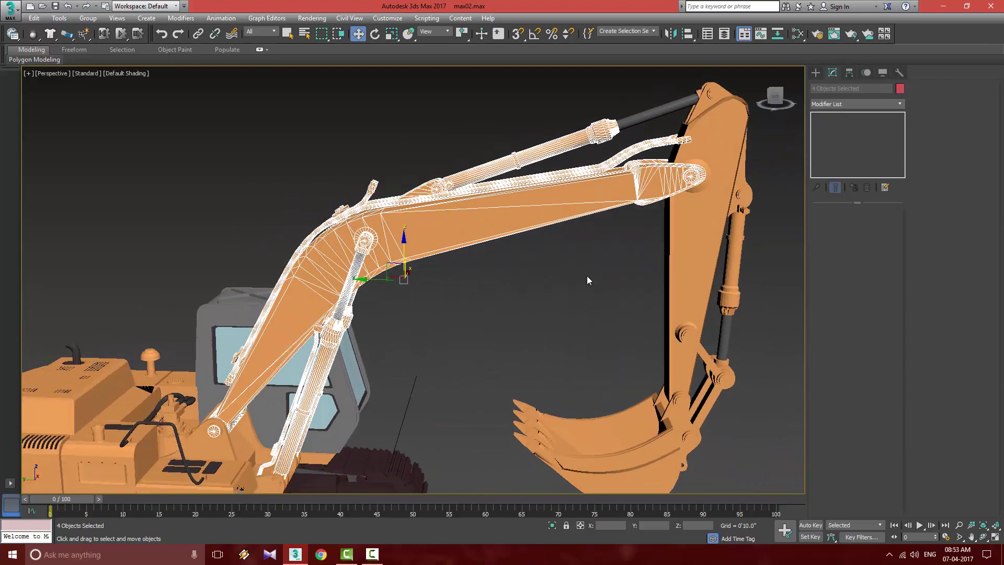
click(576, 290)
scroll(575, 290, up, 8)
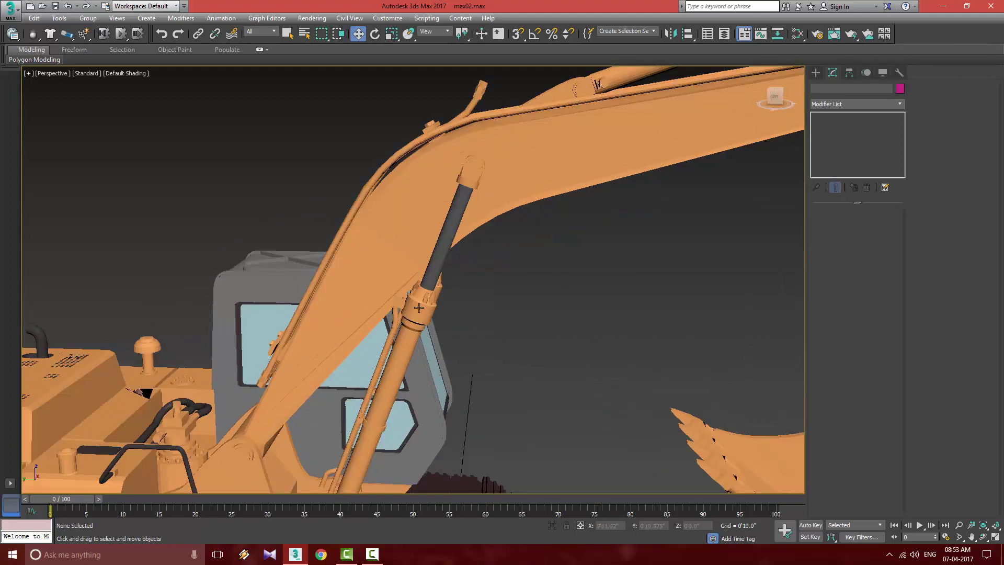
middle_drag(709, 421, 689, 396)
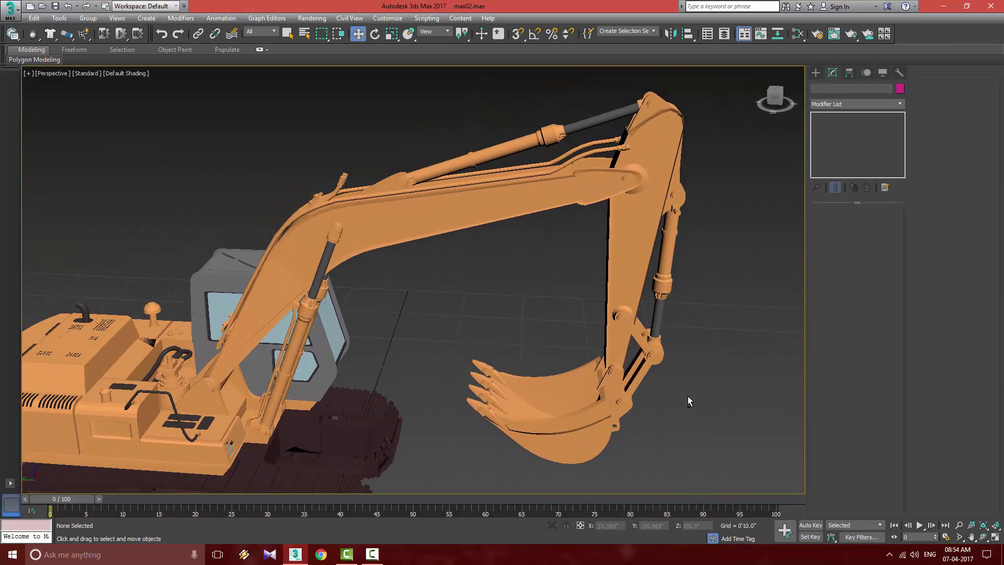
Select the boom, arm, bucket, all hydraulic cylinders and rods, and the boom's base mount, and isolate them from the rest of the excavator.
drag(715, 242, 606, 84)
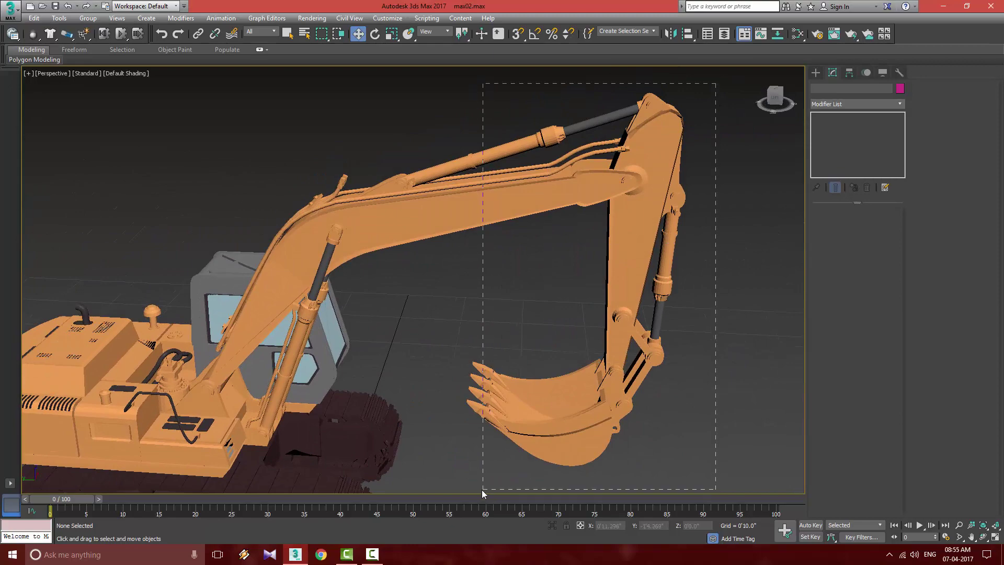
drag(482, 490, 479, 489)
alt+middle_drag(489, 450, 576, 363)
scroll(526, 245, up, 5)
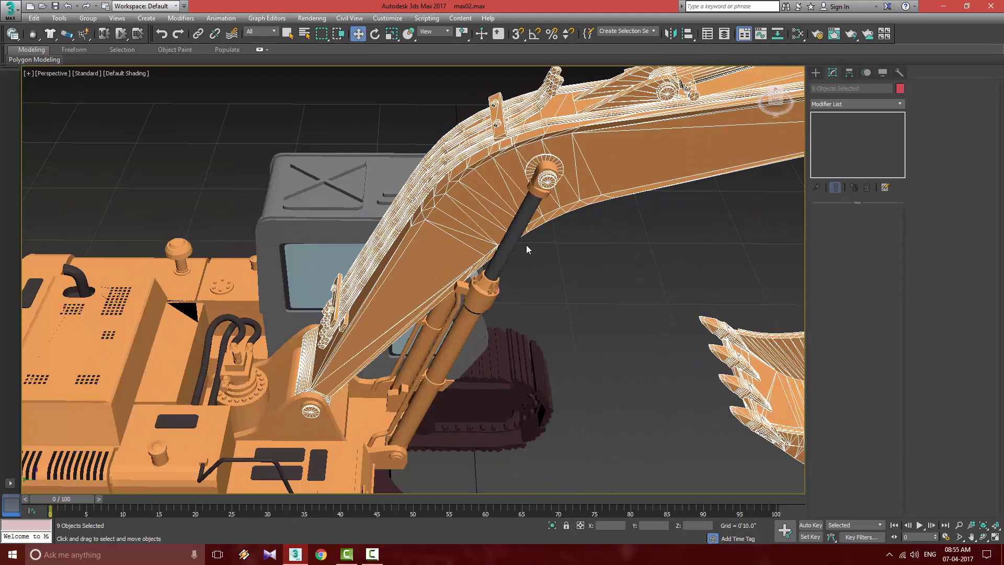
ctrl+click(503, 242)
ctrl+click(483, 316)
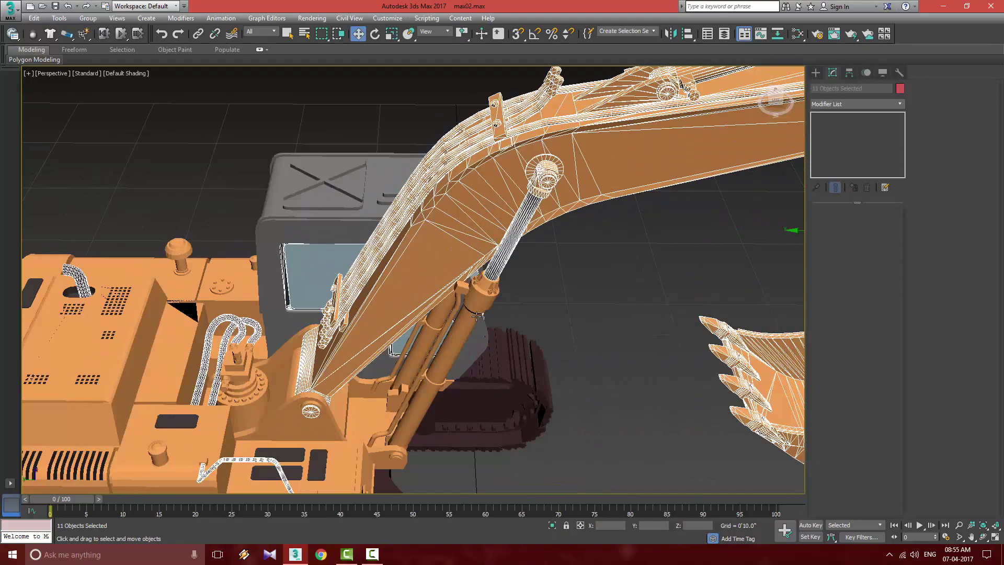
key(ctrl+z)
ctrl+click(471, 319)
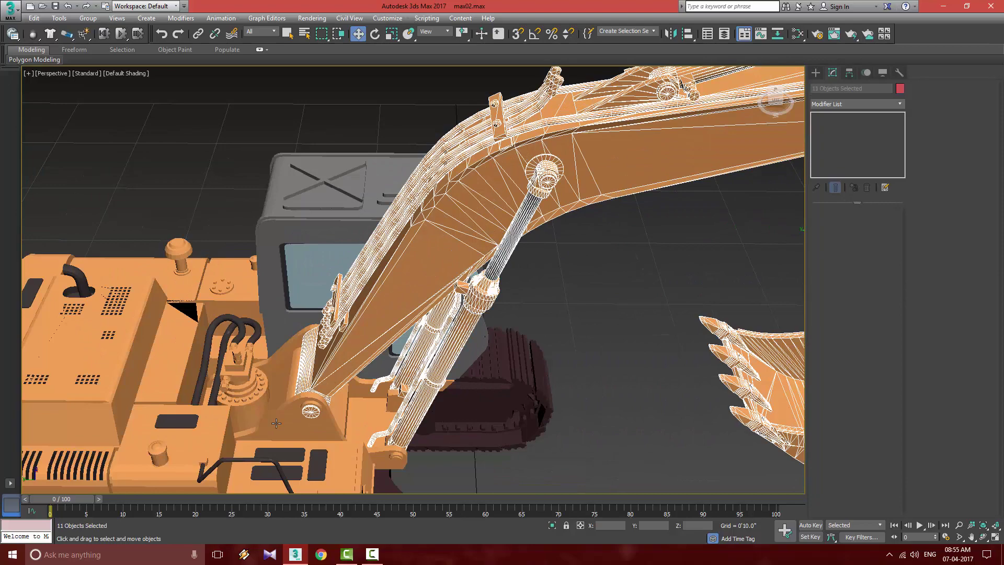
ctrl+click(325, 422)
alt+middle_drag(393, 436, 418, 364)
scroll(523, 363, down, 4)
middle_drag(568, 368, 539, 421)
key(alt+q)
Select the dark piston rod of the bucket cylinder, between the cylinder barrel and the bucket linkage.
click(525, 366)
click(511, 377)
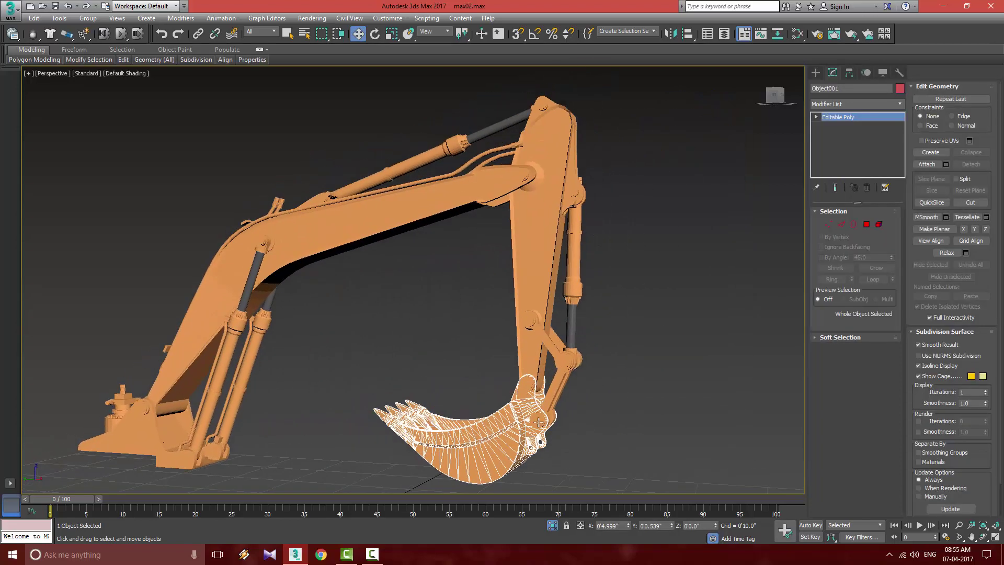
scroll(539, 422, up, 3)
click(575, 346)
click(589, 316)
scroll(557, 376, up, 3)
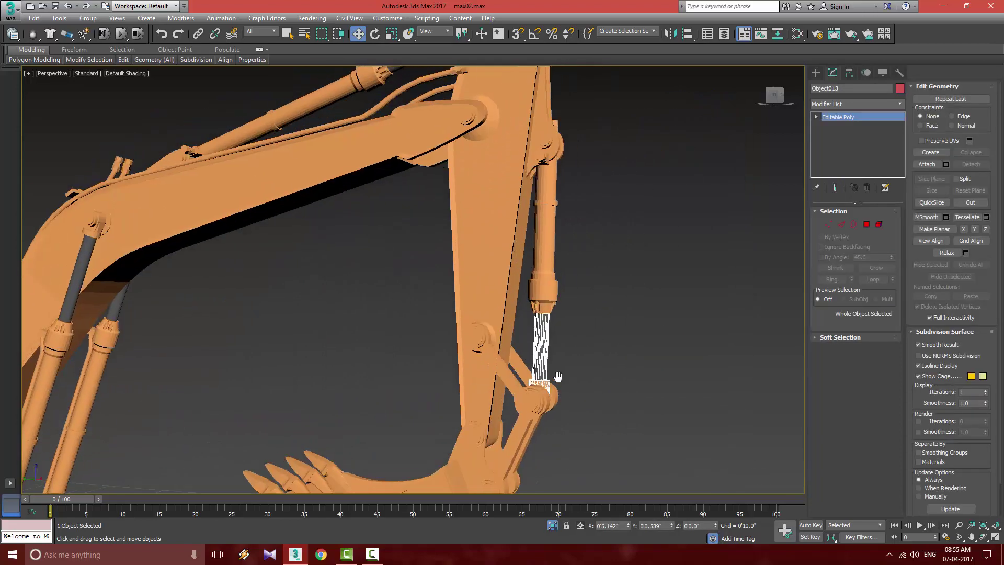
mouse_move(557, 377)
alt+middle_down()
mouse_move(560, 404)
mouse_move(500, 407)
mouse_move(604, 419)
mouse_move(597, 345)
mouse_move(641, 356)
mouse_move(565, 376)
alt+middle_up()
scroll(599, 405, down, 6)
mouse_move(565, 376)
alt+middle_down()
mouse_move(536, 381)
mouse_move(531, 371)
mouse_move(462, 397)
mouse_move(439, 369)
mouse_move(535, 355)
mouse_move(551, 381)
alt+middle_up()
scroll(534, 356, up, 4)
scroll(587, 380, up, 5)
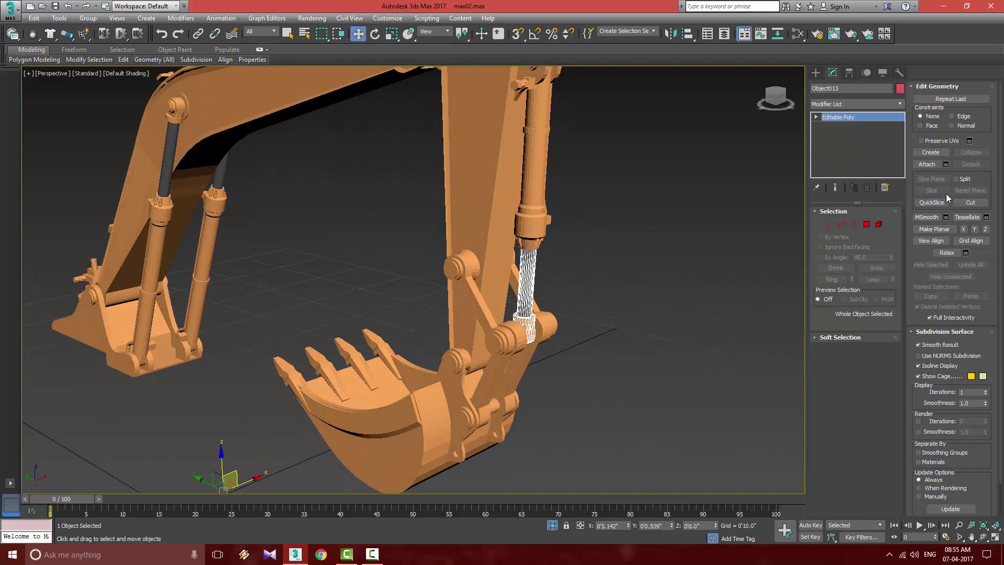
Enable Affect Pivot Only and move the piston rod's pivot in the left view close to its lower joint.
click(815, 72)
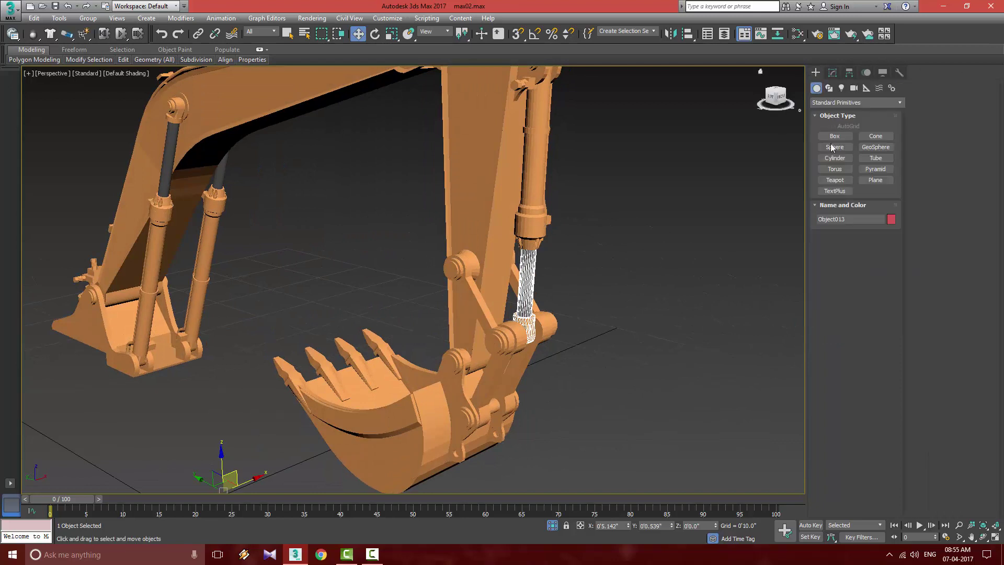
middle_drag(466, 296, 466, 265)
click(849, 73)
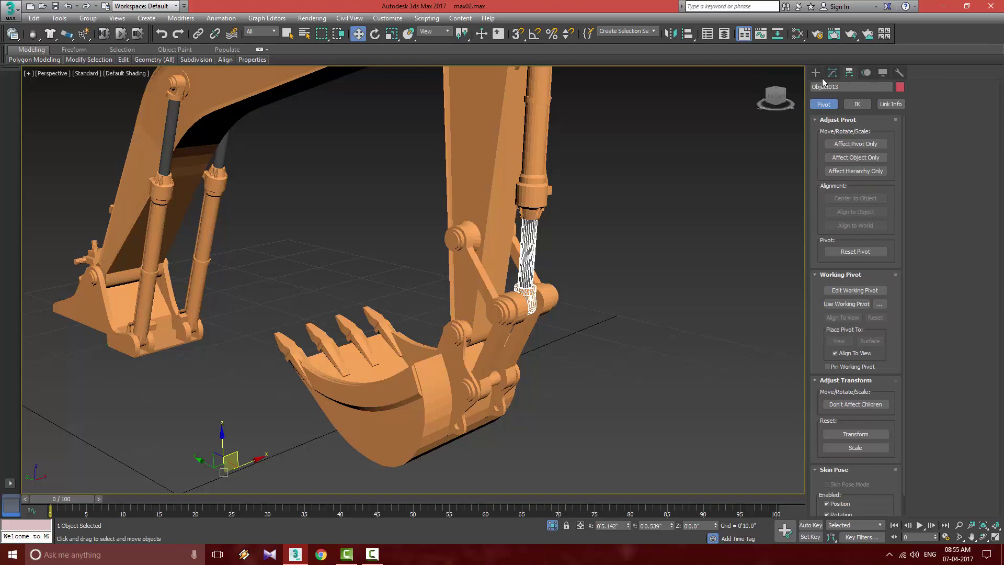
click(850, 146)
key(alt+w)
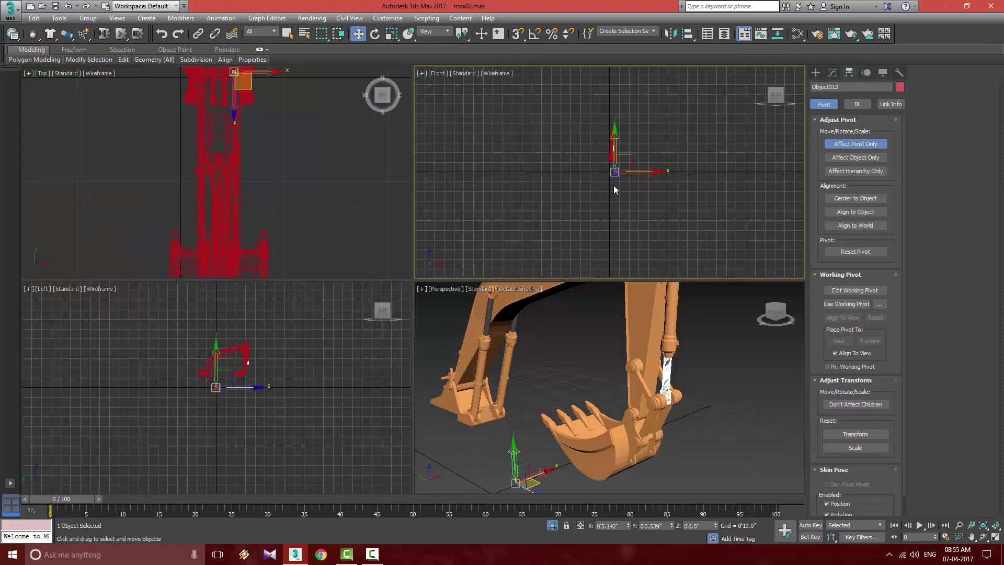
key(alt+w)
key(alt+w)
right_click(274, 362)
key(alt+w)
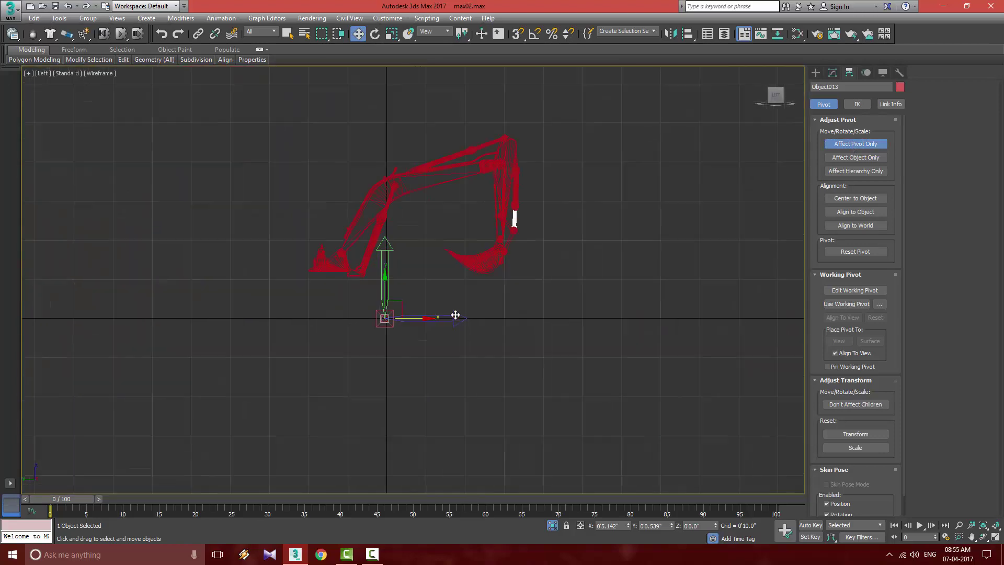
scroll(425, 260, up, 4)
drag(402, 345, 611, 184)
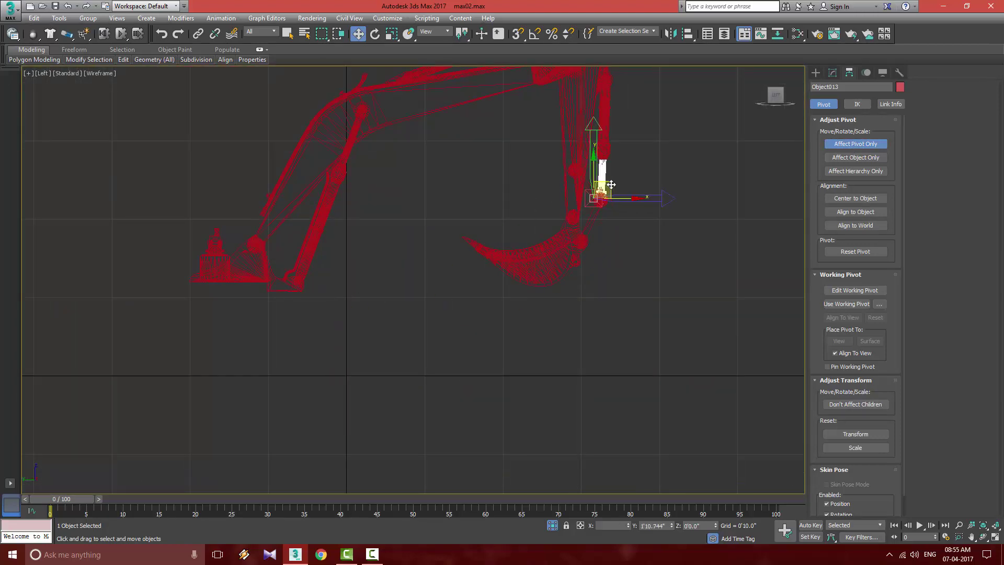
Refine the piston rod's pivot to the centre of its lower pin joint, about Y -2'8.5" and Z 1'10.5".
scroll(601, 189, up, 8)
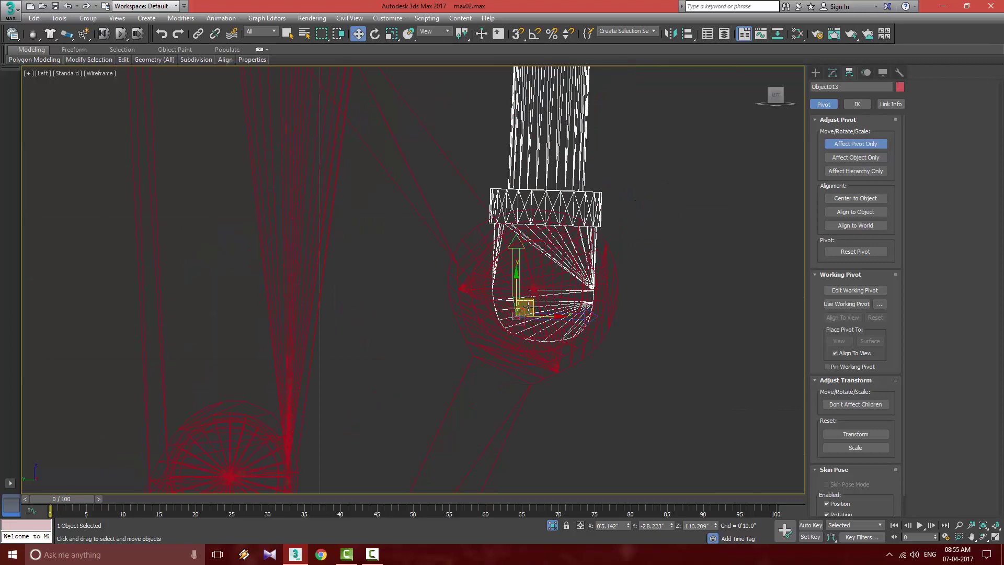
click(546, 298)
click(613, 199)
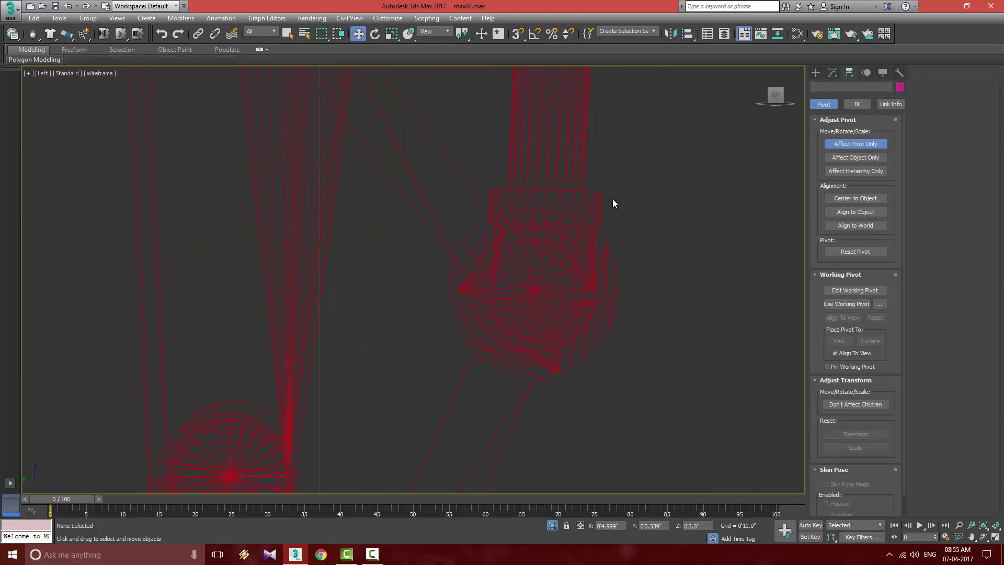
scroll(705, 209, down, 8)
click(689, 225)
scroll(690, 225, up, 7)
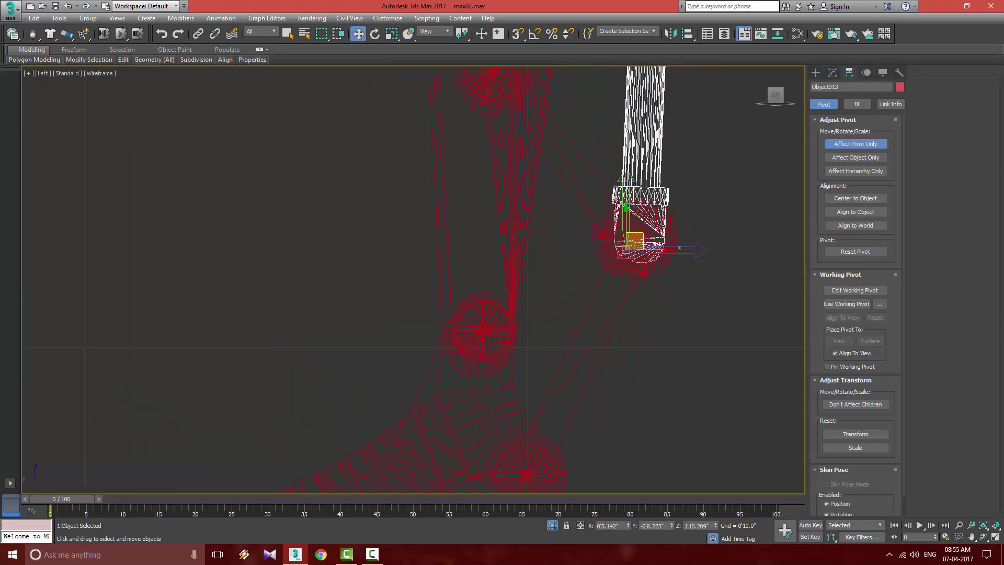
drag(581, 282, 604, 251)
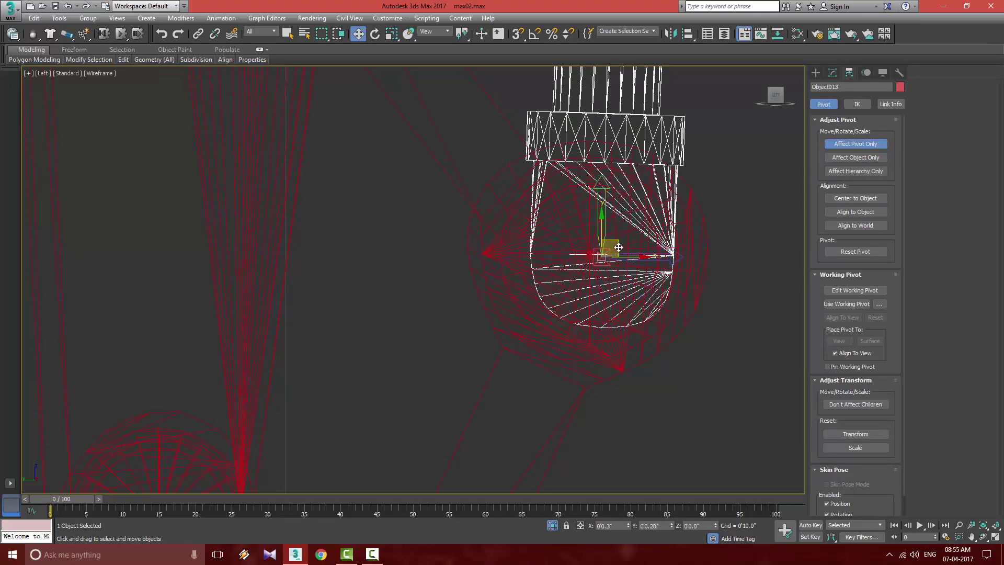
scroll(620, 244, down, 6)
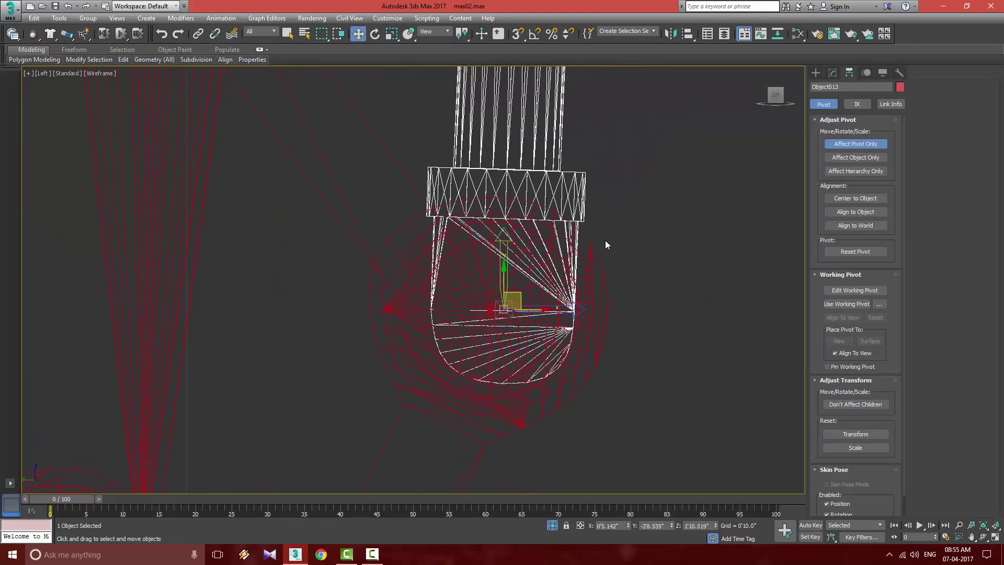
scroll(620, 285, down, 2)
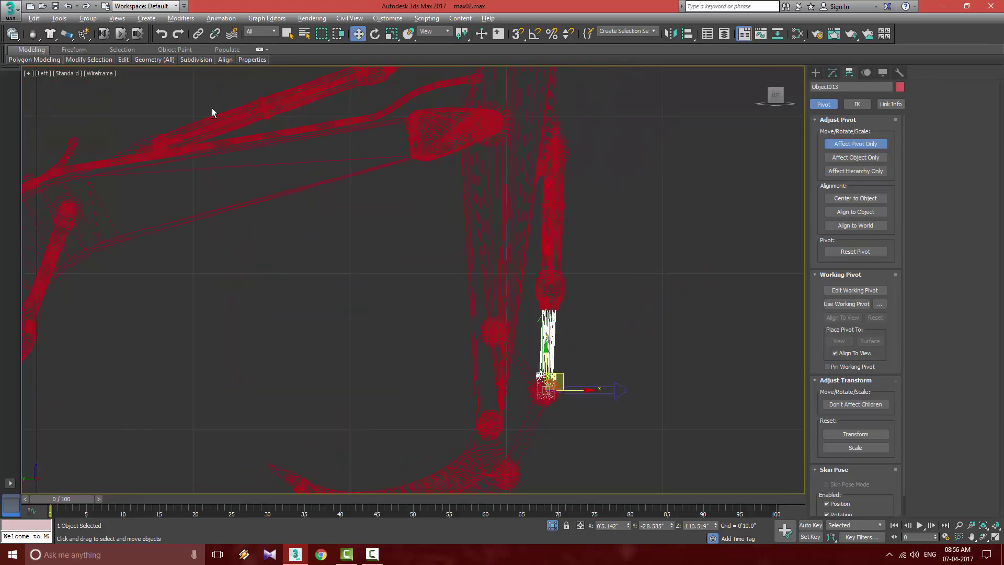
Centre the piston rod's pivot across its width in the top view, about X 0'3.7", and deselect the rod in the perspective view.
key(alt+w)
right_click(195, 117)
key(alt+w)
scroll(341, 152, down, 8)
middle_drag(392, 255, 397, 235)
scroll(397, 235, up, 5)
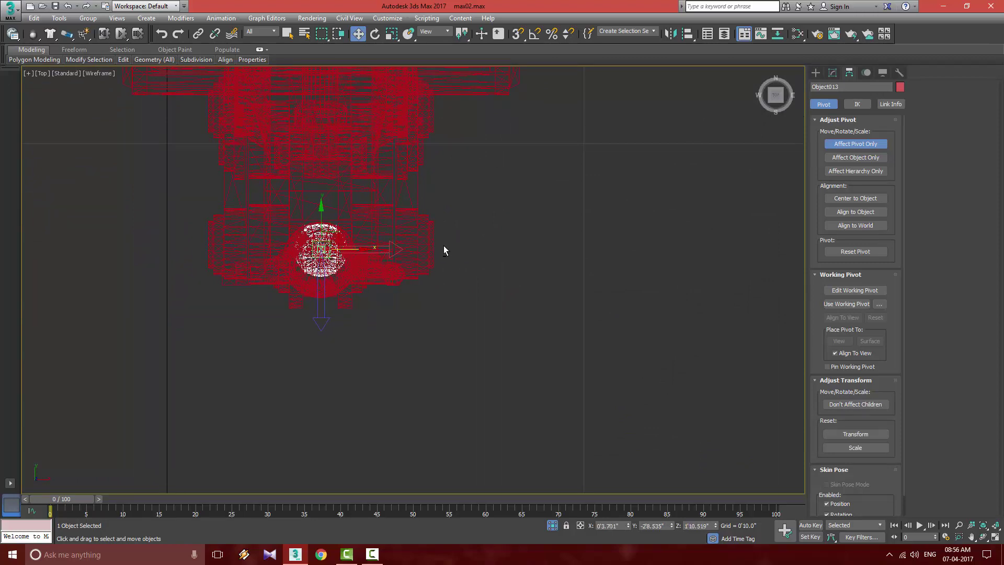
key(alt+w)
right_click(644, 364)
key(alt+w)
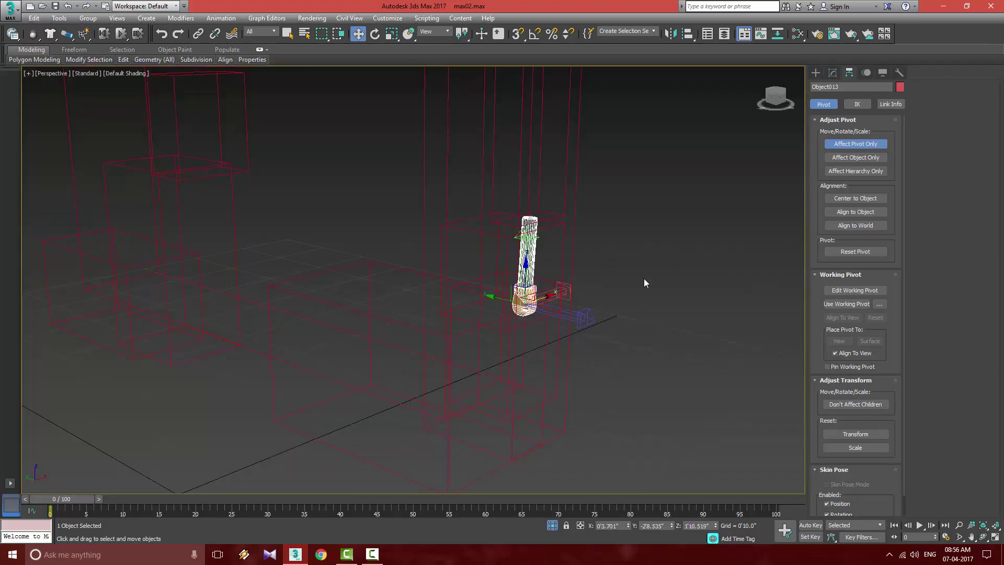
middle_drag(644, 278, 644, 328)
click(709, 328)
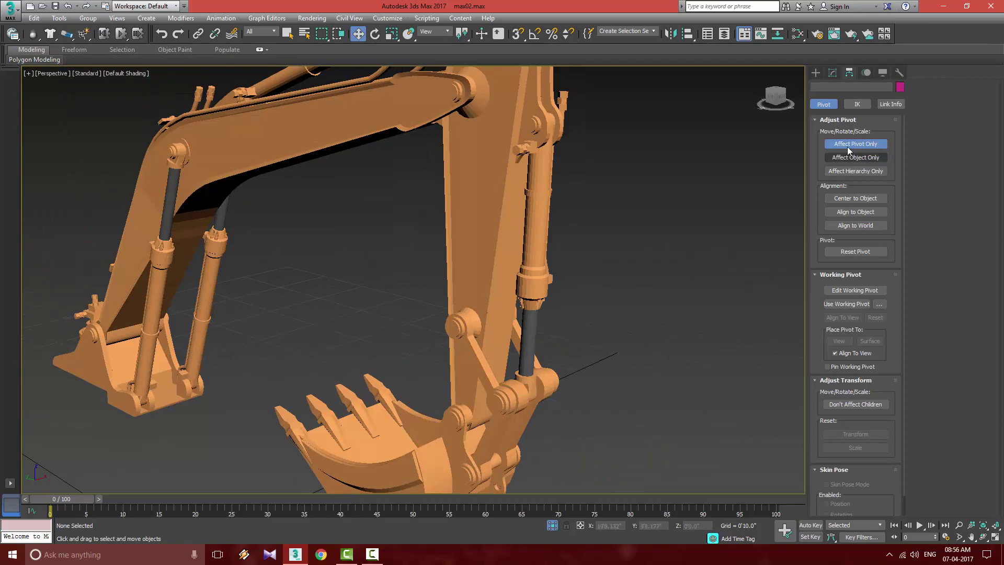
Select the bucket cylinder's barrel and move its pivot in the left view near its upper end, about Y -3'2.6" and Z 3'3.5".
click(534, 289)
middle_drag(556, 289, 560, 314)
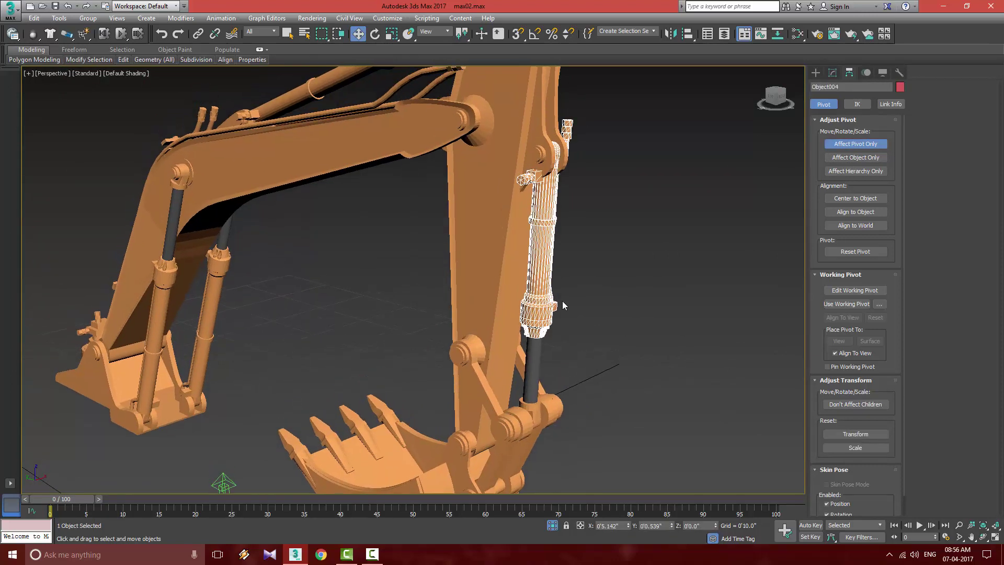
key(alt+w)
right_click(488, 146)
right_click(224, 438)
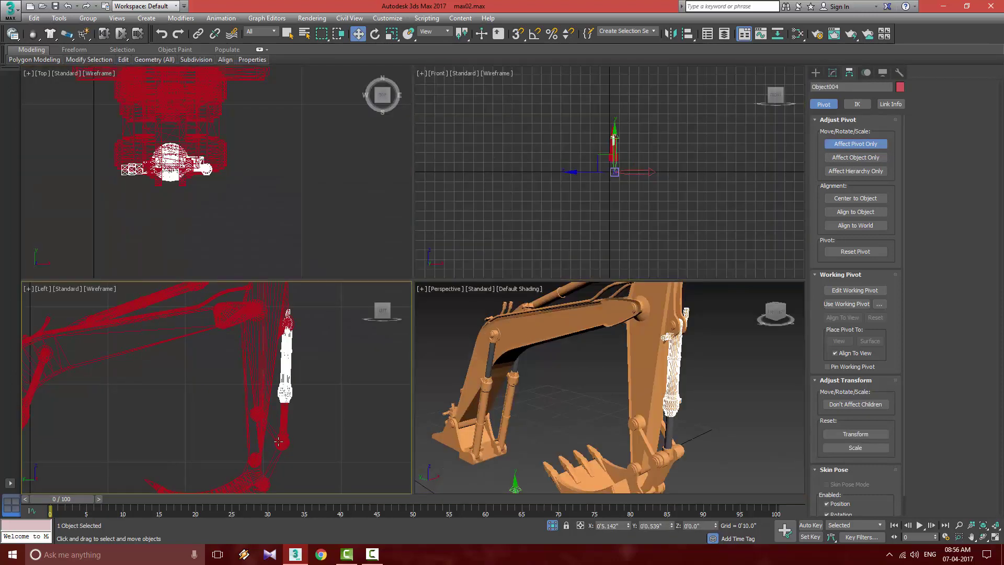
key(alt+w)
middle_drag(295, 438, 434, 181)
scroll(402, 244, down, 5)
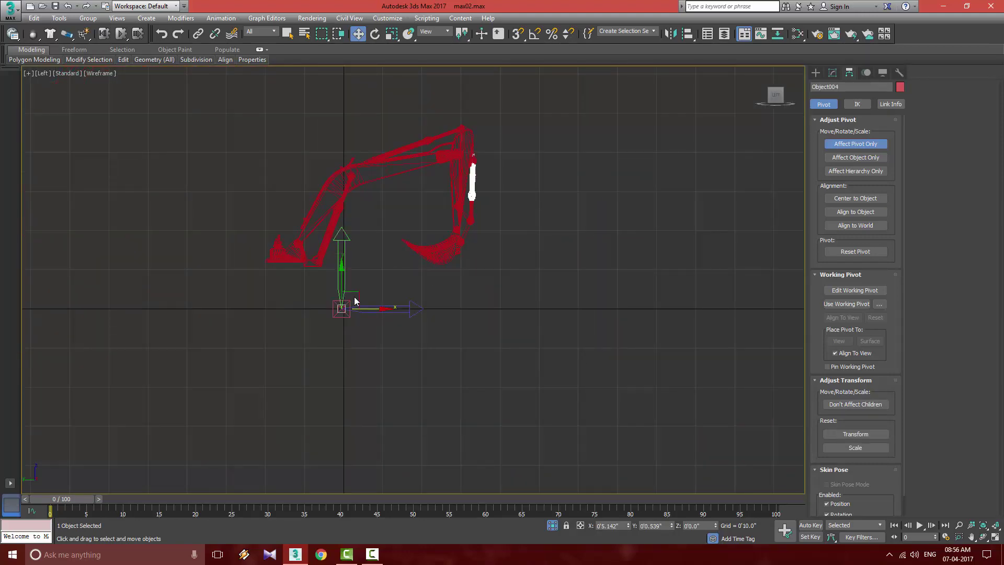
drag(351, 299, 498, 142)
Refine the barrel's pivot to the centre of its upper pin joint in the left view, about Y -2'9.1" and Z 3'2.0".
scroll(481, 147, up, 10)
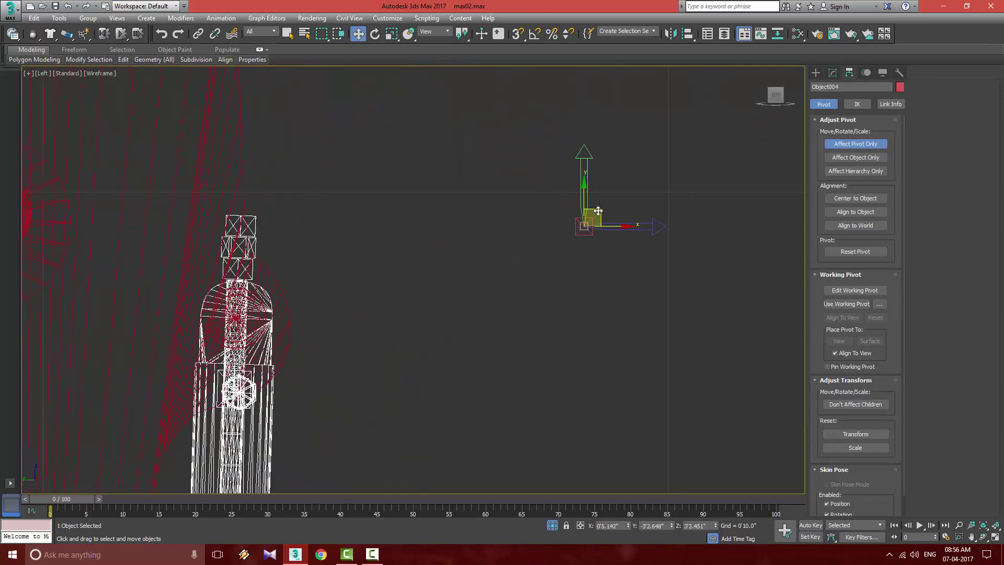
drag(597, 211, 256, 297)
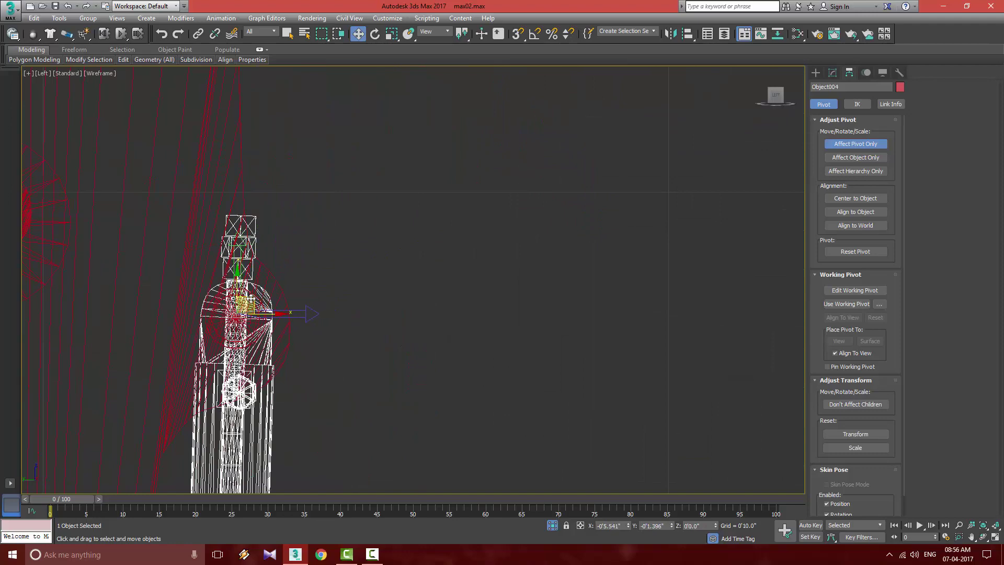
scroll(291, 293, up, 6)
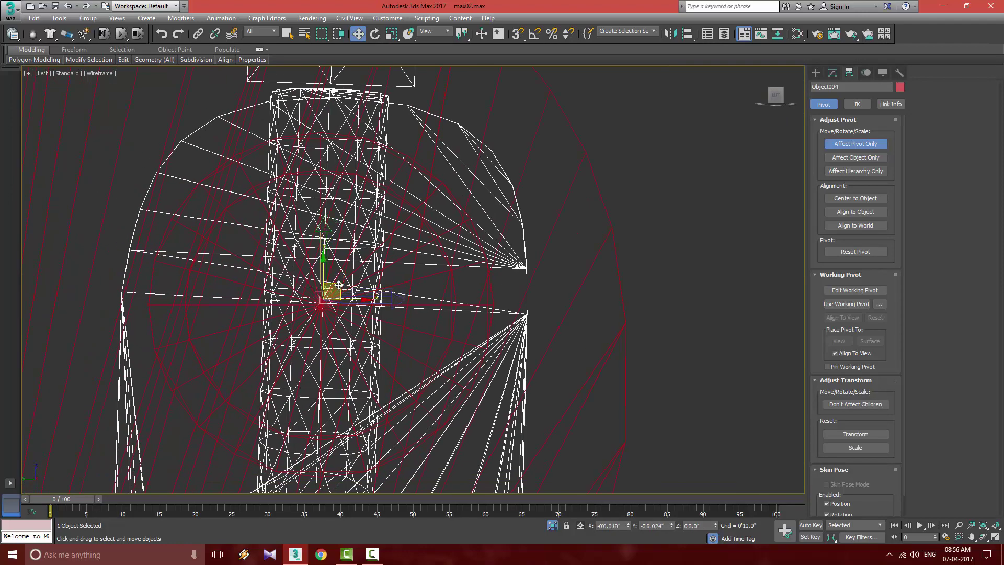
middle_drag(492, 277, 612, 179)
scroll(562, 246, down, 2)
scroll(611, 180, down, 4)
Centre the barrel's pivot across the cylinder's width in the top view, about X 0'3.7".
key(alt+w)
right_click(248, 86)
key(alt+w)
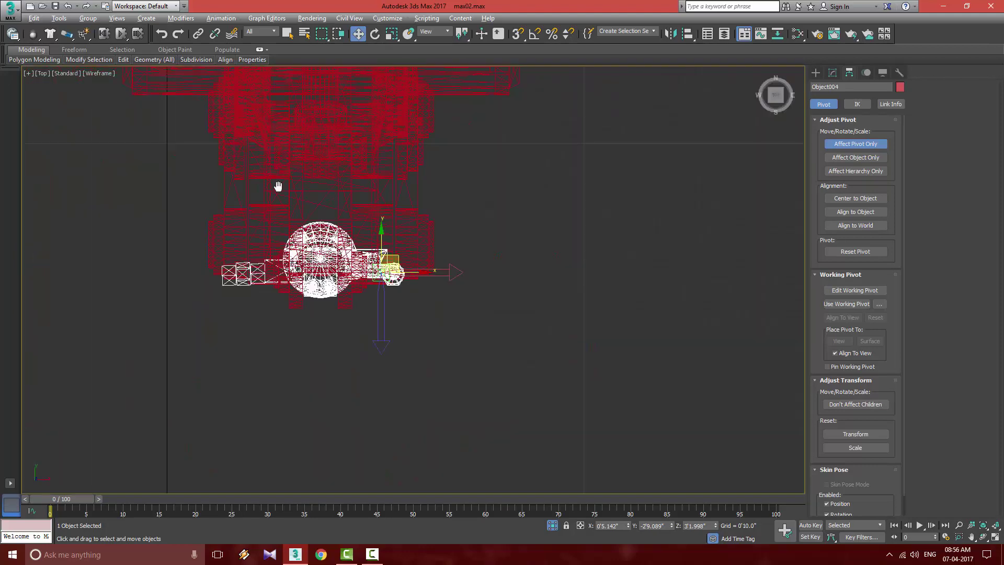
middle_drag(278, 186, 284, 177)
drag(417, 262, 359, 261)
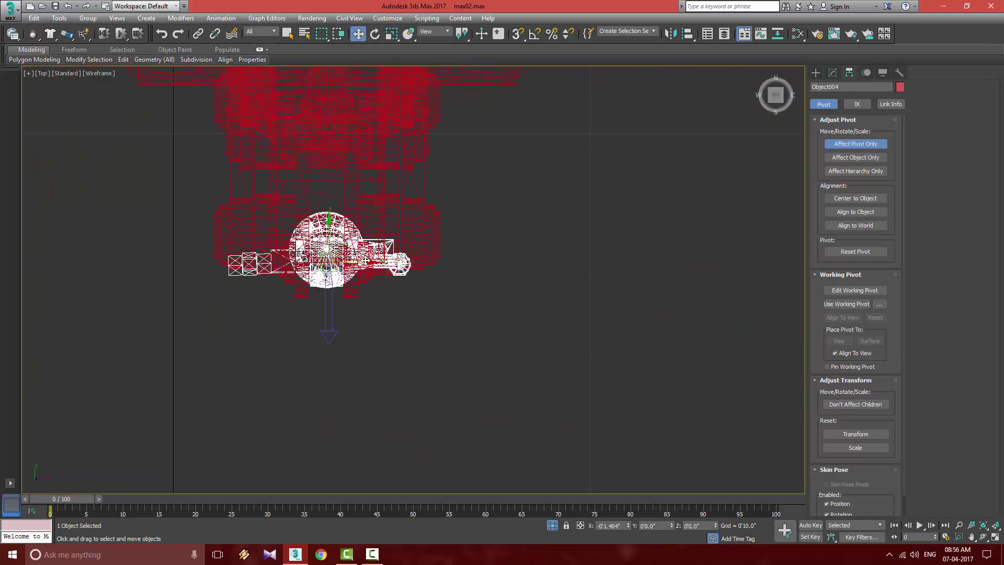
scroll(611, 227, down, 4)
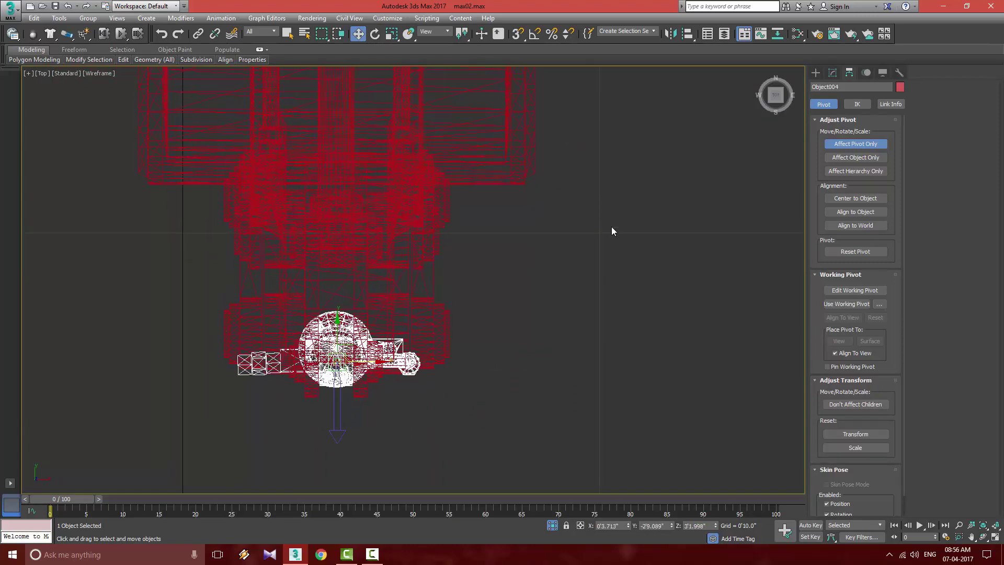
Return to the perspective view and turn off Affect Pivot Only.
key(alt+w)
right_click(547, 395)
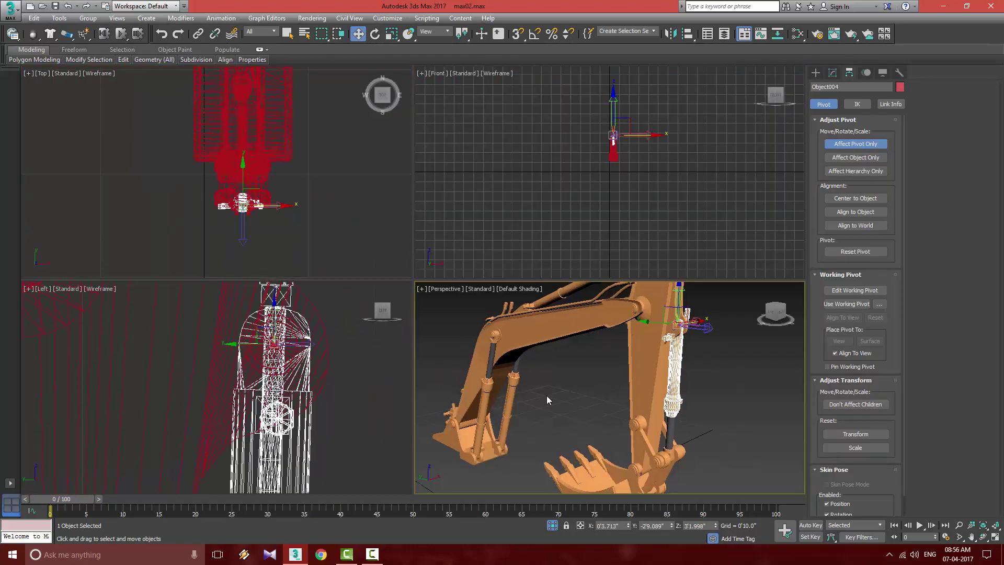
key(alt+w)
middle_drag(473, 120, 501, 244)
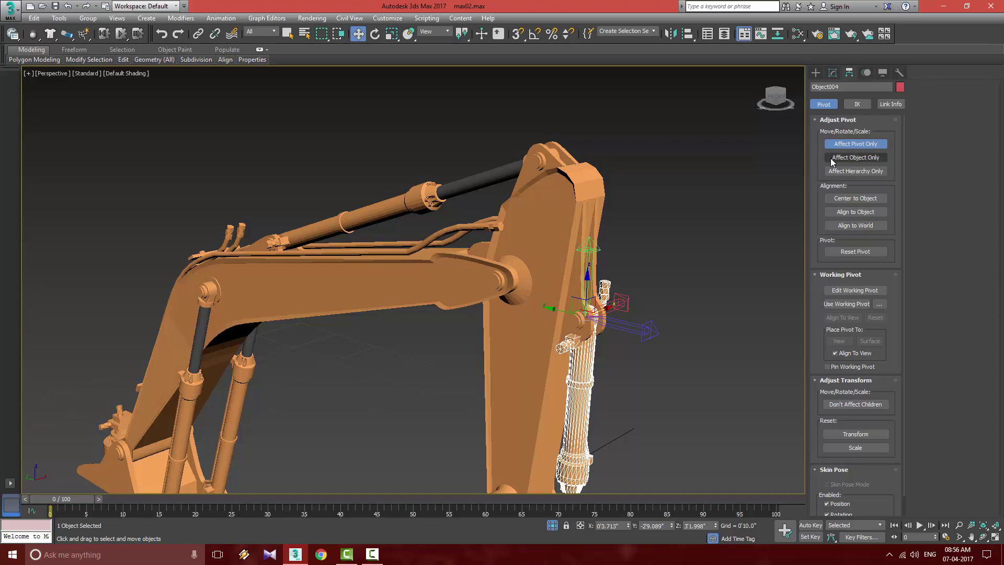
click(842, 146)
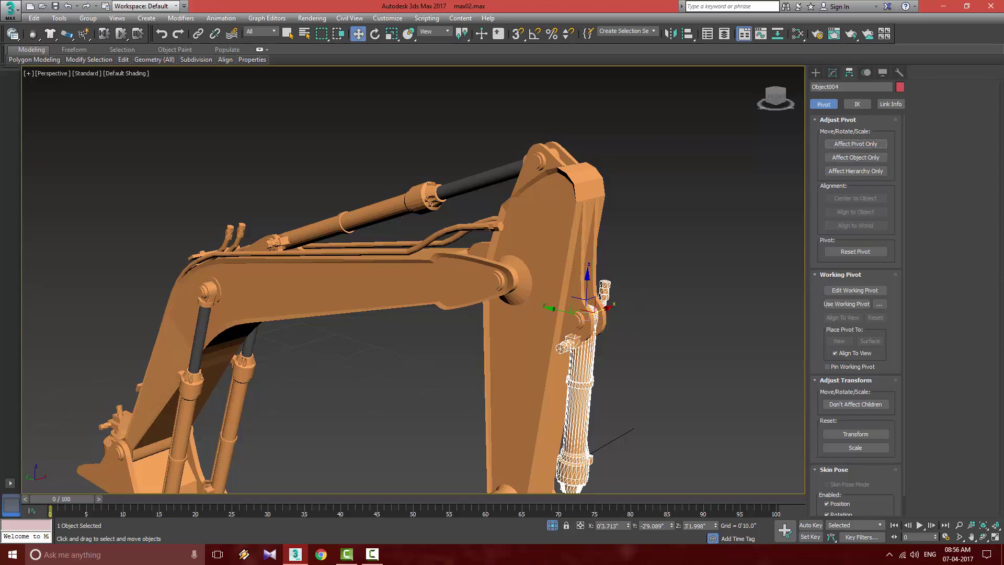
middle_drag(608, 356, 685, 303)
click(553, 225)
Select the dark piston rod of the upper arm cylinder and move its pivot in the left view to its pin joint, about Y -2'6.3" and Z 3'10.1".
middle_drag(724, 160, 636, 227)
scroll(635, 227, up, 2)
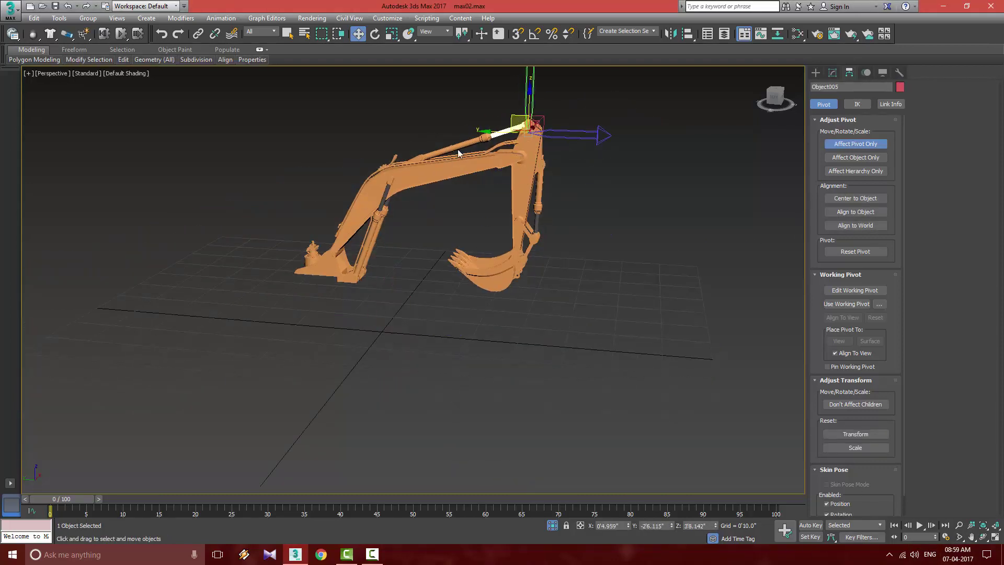
click(458, 154)
middle_drag(459, 154, 499, 200)
click(544, 177)
key(alt+w)
right_click(359, 371)
key(alt+w)
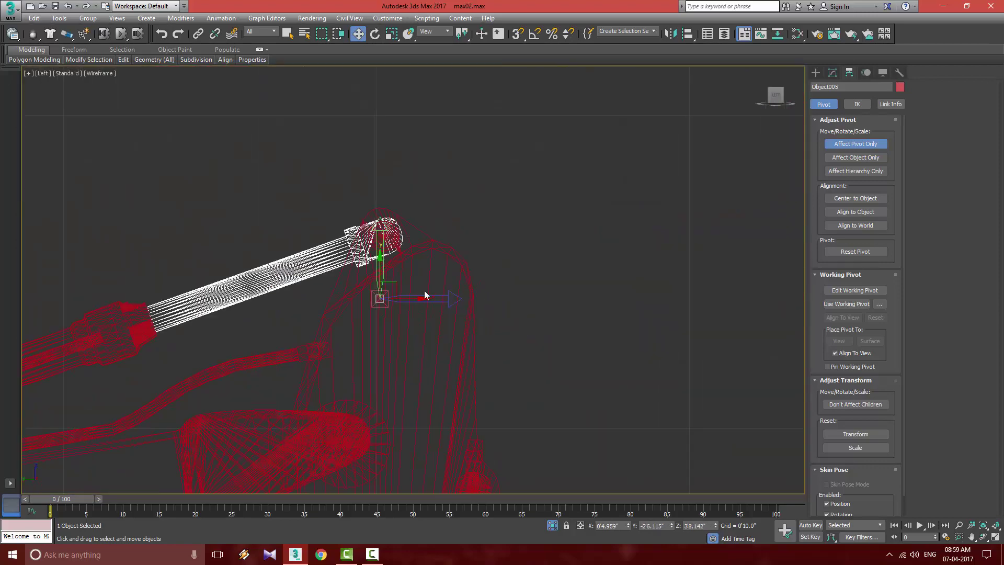
drag(389, 289, 396, 228)
Select the upper arm cylinder's barrel in the top view and centre its pivot across the barrel's width, about X 0'3.7".
key(alt+w)
right_click(344, 197)
key(alt+w)
scroll(399, 394, up, 6)
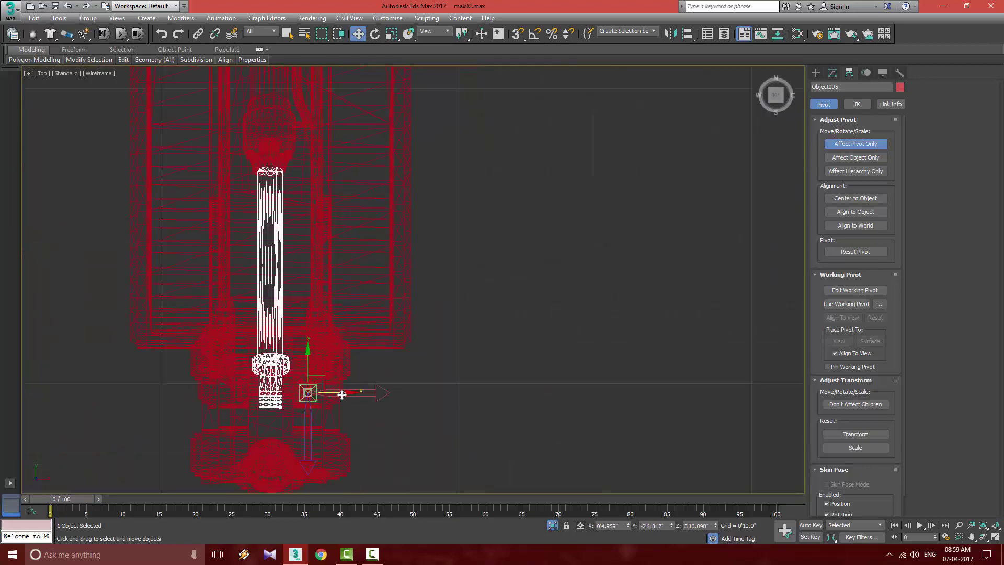
click(257, 128)
scroll(397, 125, down, 3)
middle_drag(402, 104, 413, 271)
scroll(414, 269, up, 3)
drag(353, 209, 308, 182)
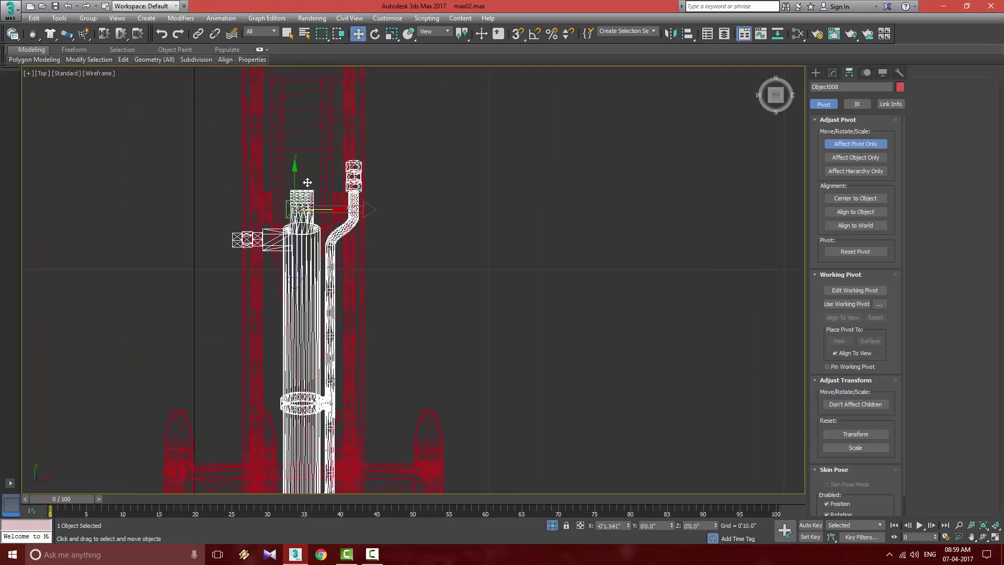
Move the upper barrel's pivot in the left view onto its rear pin joint on the boom, about Y -0'7.9" and Z 3'2.2".
key(alt+w)
right_click(390, 331)
key(alt+w)
middle_drag(391, 332, 500, 341)
drag(500, 341, 504, 215)
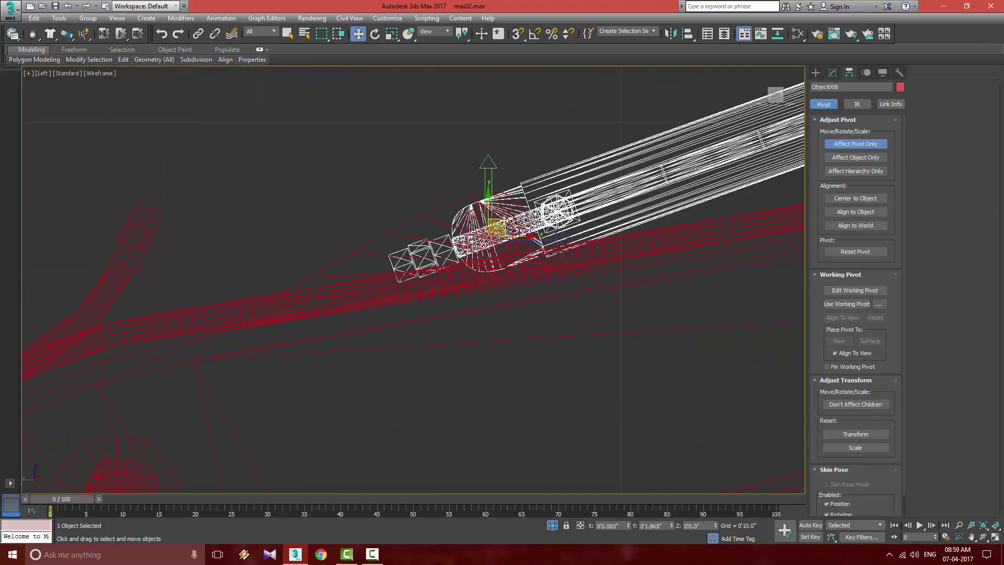
Check the upper barrel's pivot in the top view and fine-tune its position at the rear pin joint in the left view.
key(alt+w)
right_click(296, 221)
key(alt+w)
scroll(323, 277, up, 4)
scroll(423, 382, down, 3)
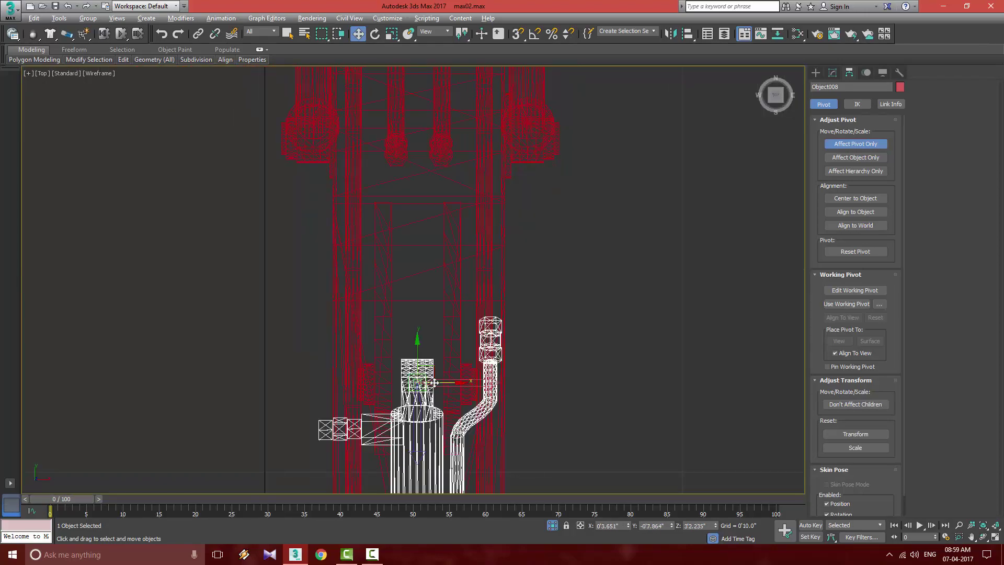
key(alt+w)
right_click(385, 336)
key(alt+w)
scroll(494, 225, up, 3)
middle_drag(494, 225, 494, 265)
scroll(451, 300, down, 8)
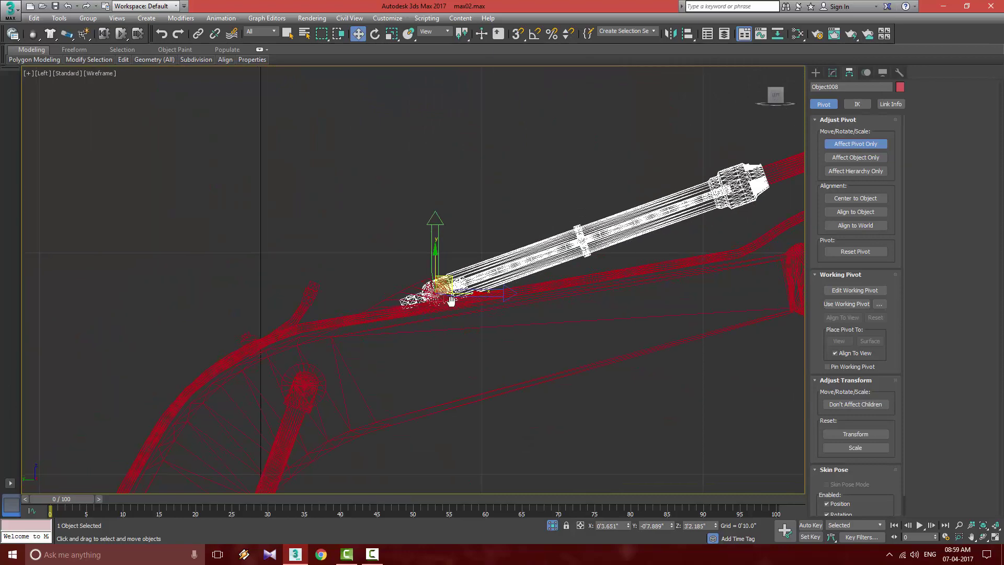
Select the pair of boom cylinder barrels and move their pivot in the left view to the lower pin joint, about Y 0'6.2" and Z 1'0.1".
click(412, 414)
click(411, 426)
scroll(436, 481, up, 2)
middle_drag(437, 481, 467, 418)
scroll(437, 312, up, 2)
scroll(436, 312, up, 3)
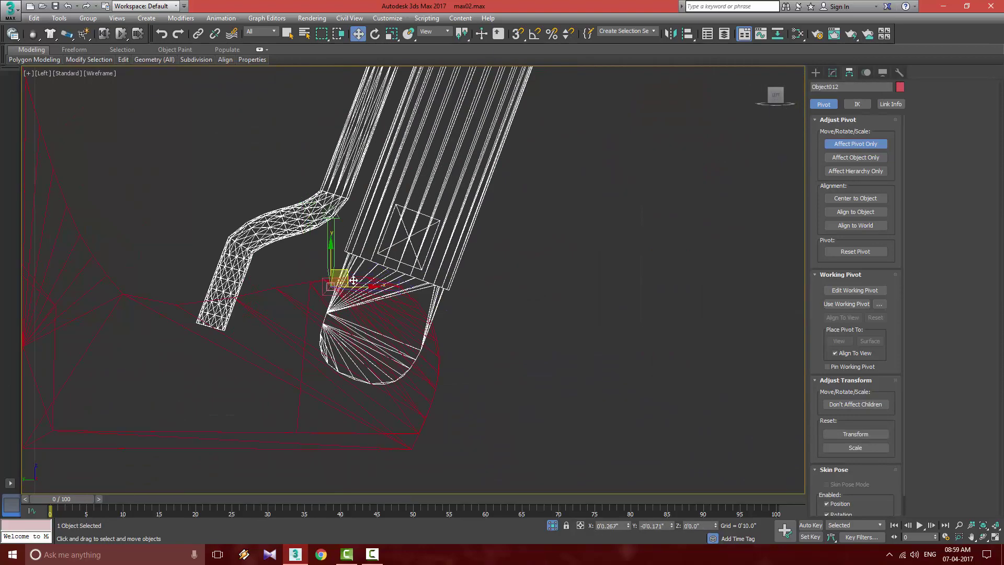
Centre the pivot between the two boom cylinder barrels in the top view, about X 0'3.8", and check it in the front view.
key(t)
scroll(346, 353, down, 4)
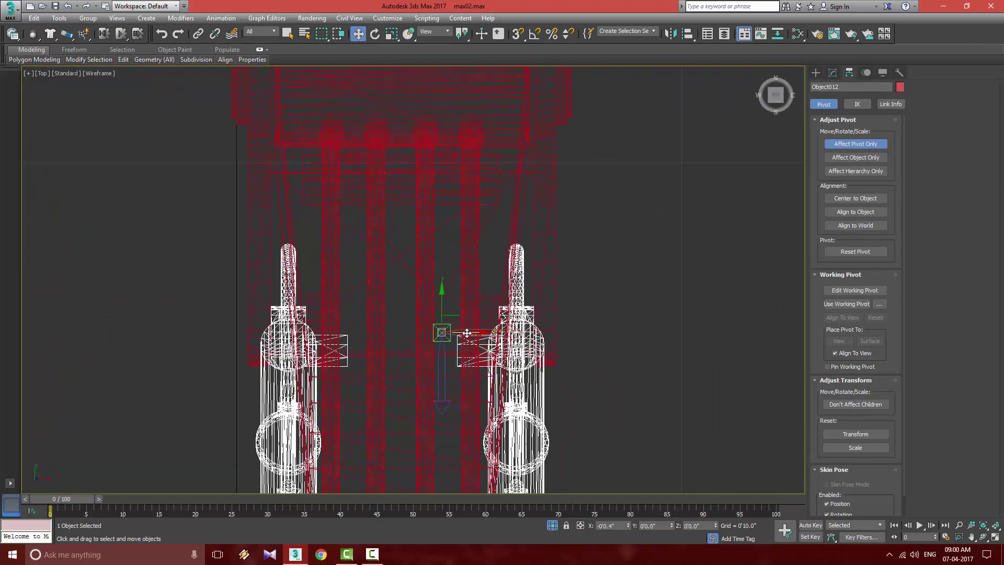
key(alt+w)
right_click(574, 206)
key(alt+w)
scroll(429, 243, up, 6)
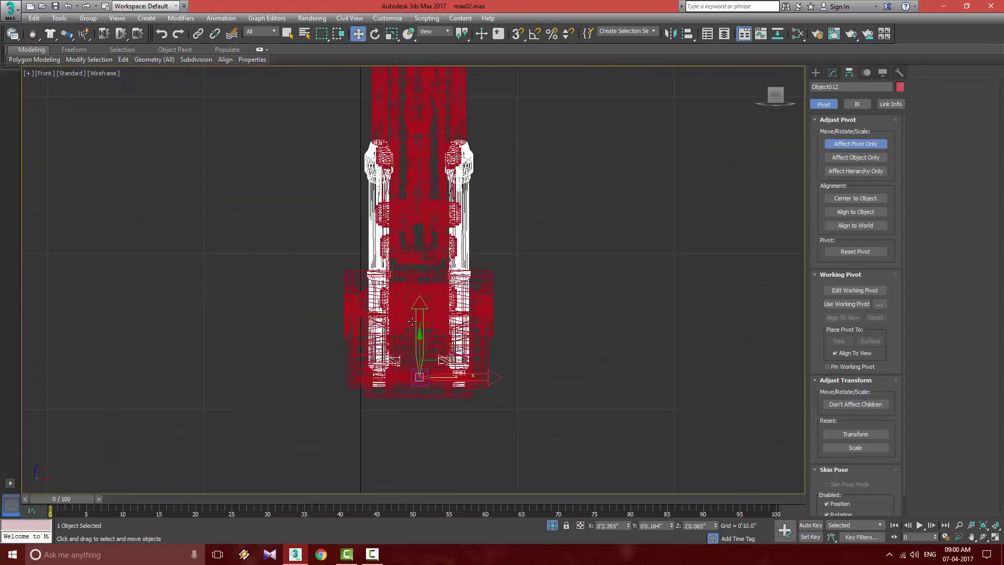
Select the boom cylinders' piston rods in the front view and place their pivot midway between them, about X 0'3.9" and Z 2'10".
middle_drag(434, 246, 437, 340)
scroll(438, 366, down, 2)
click(460, 160)
scroll(453, 125, down, 2)
middle_drag(451, 100, 438, 80)
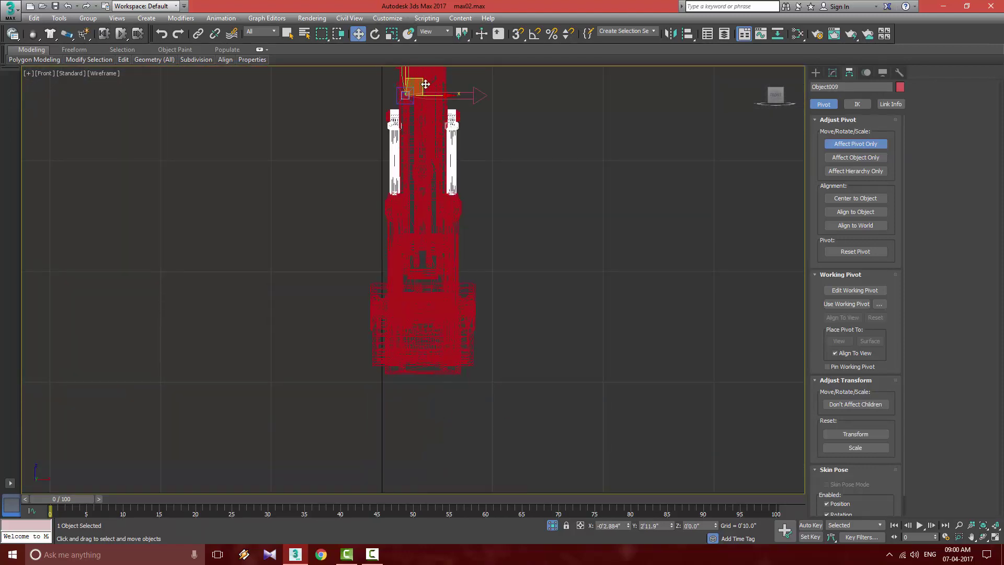
scroll(433, 110, up, 7)
drag(400, 132, 406, 120)
Move the boom piston rods' pivot in the left view to the centre of their upper pin joint and check it in the top view.
key(alt+w)
key(l)
key(alt+w)
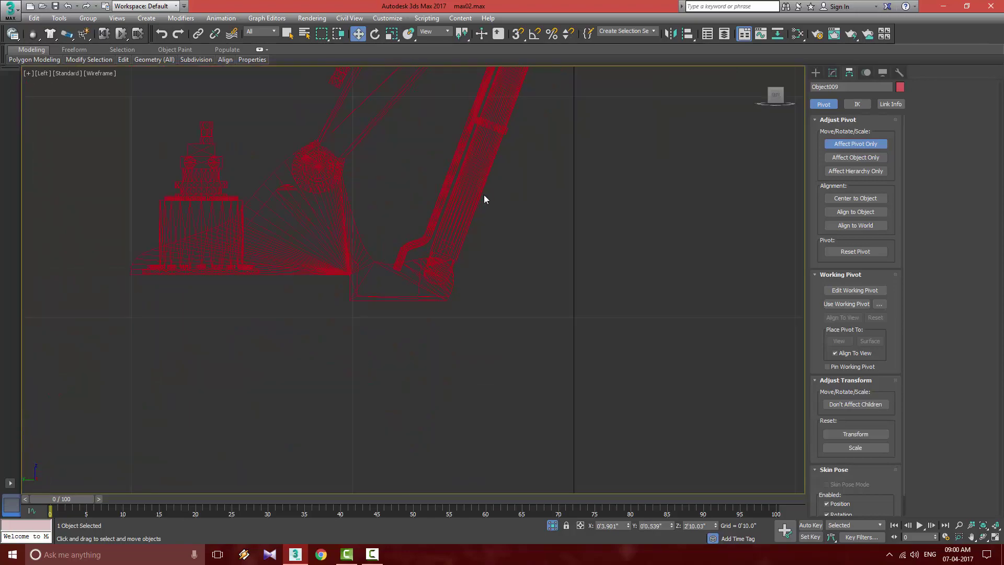
scroll(482, 229, up, 5)
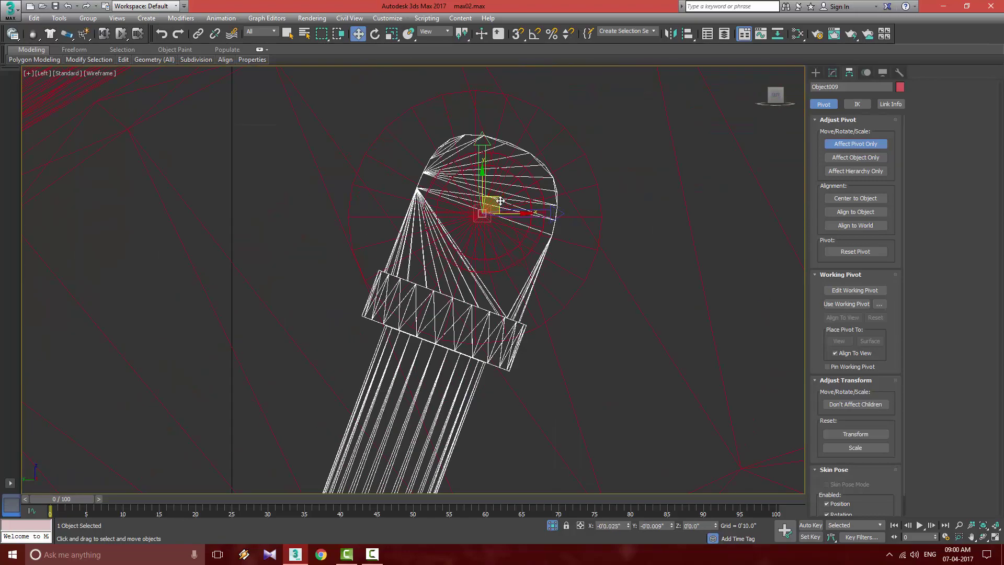
key(t)
scroll(360, 375, up, 5)
Select the boom and move its pivot in the left view to the centre of its base pin joint, about Y 0'11.6" and Z 1'4.8".
key(alt+w)
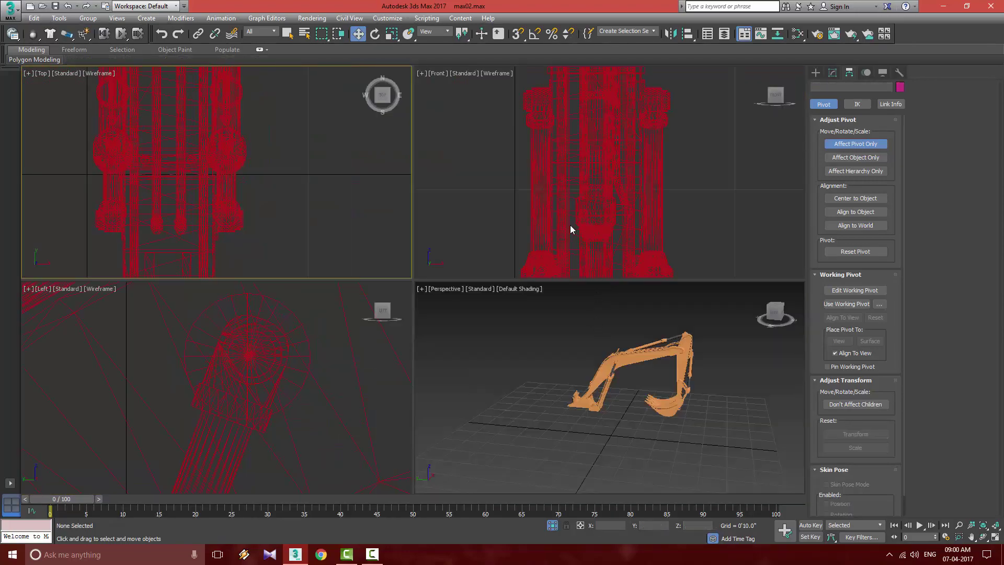
click(551, 387)
key(alt+w)
click(477, 150)
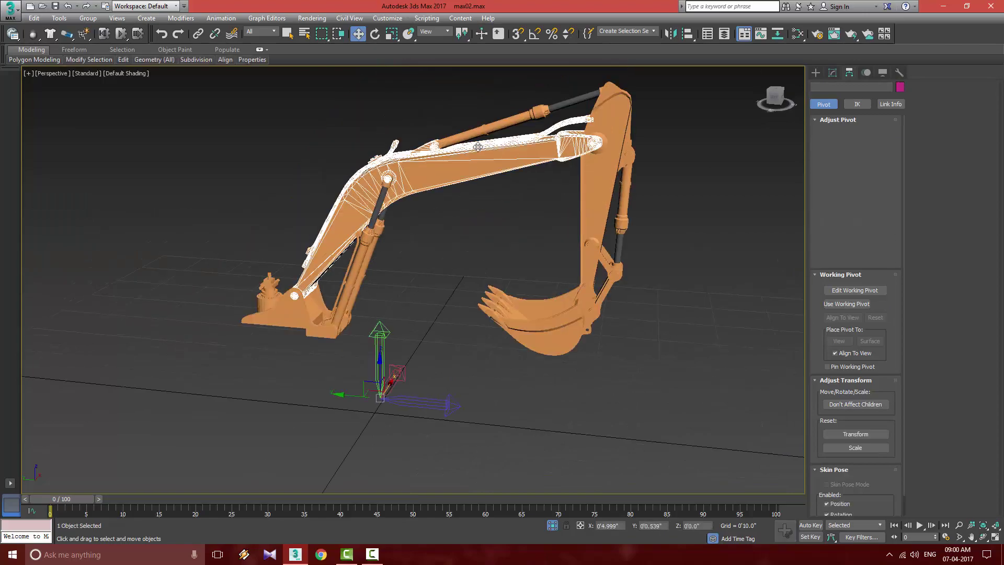
key(alt+w)
right_click(226, 361)
key(alt+w)
scroll(228, 361, down, 6)
scroll(282, 293, up, 5)
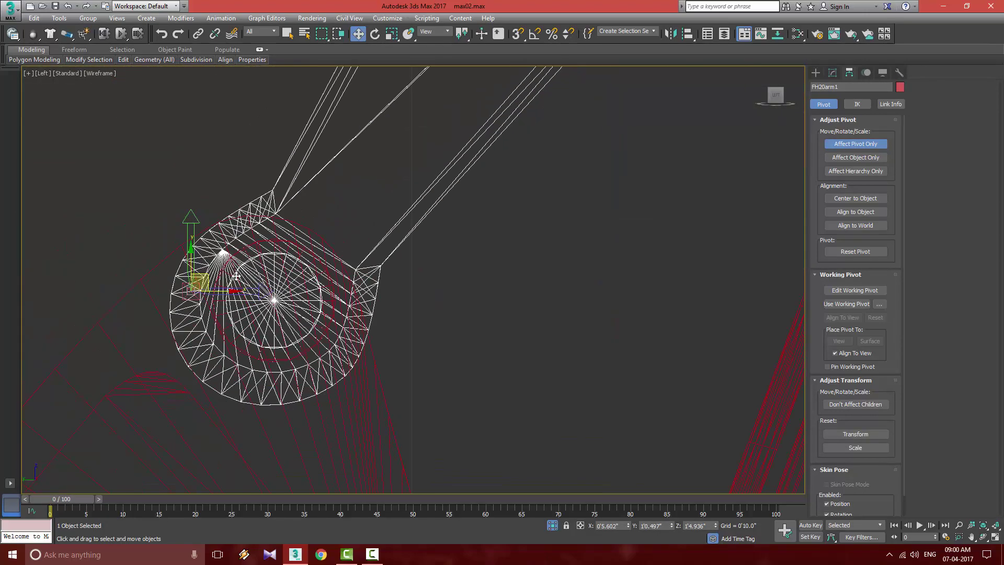
scroll(284, 288, down, 5)
Centre the boom's pivot across its width in the top view, about X 0'3.7".
key(t)
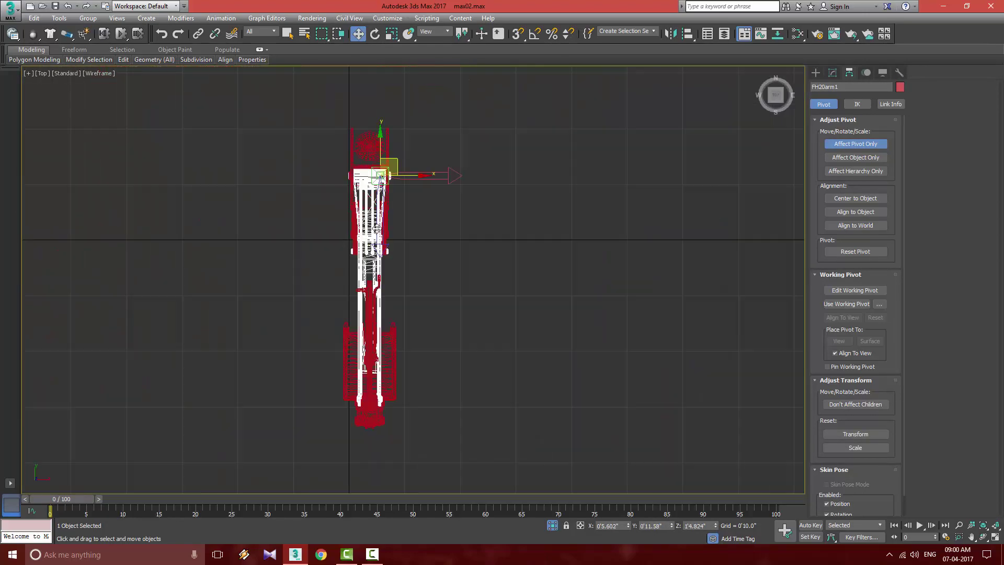
scroll(231, 376, up, 3)
key(alt+w)
Select the stick and move its pivot in the left view to its joint with the boom, about Y -2'4.6" and Z 3'3.5".
right_click(526, 352)
key(alt+w)
middle_drag(525, 352, 455, 460)
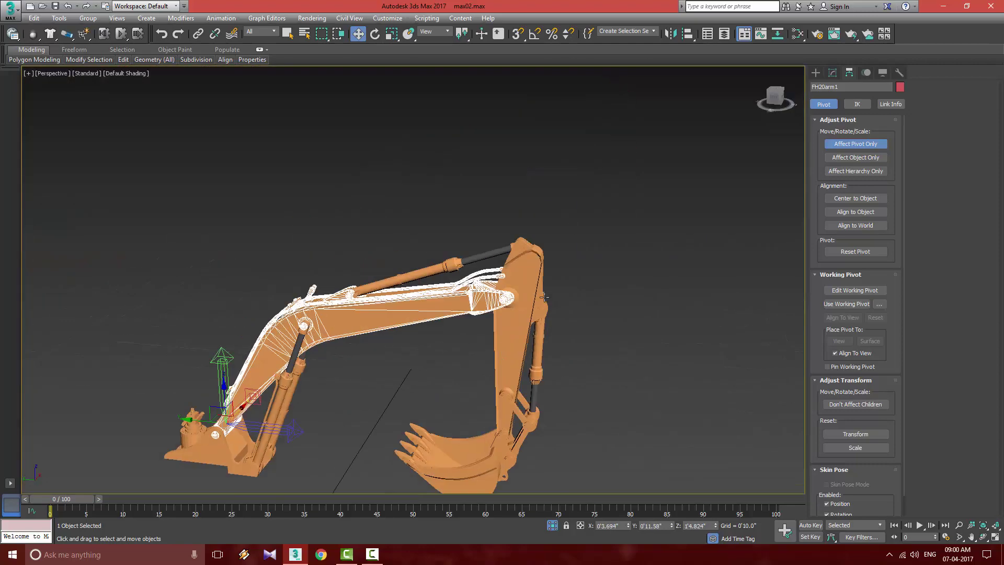
click(523, 301)
key(alt+w)
right_click(336, 382)
key(alt+w)
scroll(337, 272, up, 8)
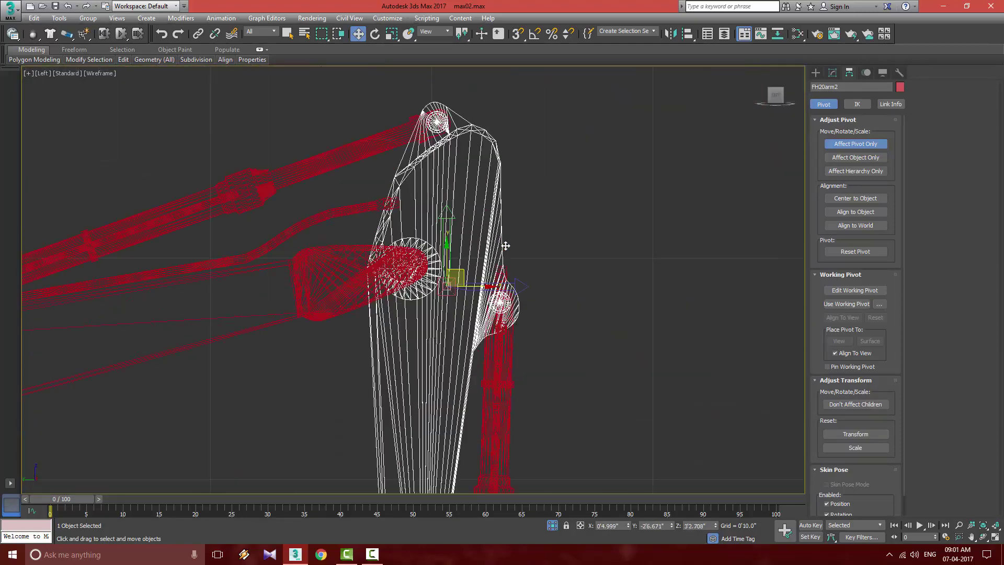
drag(337, 272, 312, 280)
Check the stick's pivot in the perspective view and centre it across the stick's width in the top view.
key(alt+w)
right_click(515, 306)
key(alt+w)
scroll(515, 300, up, 5)
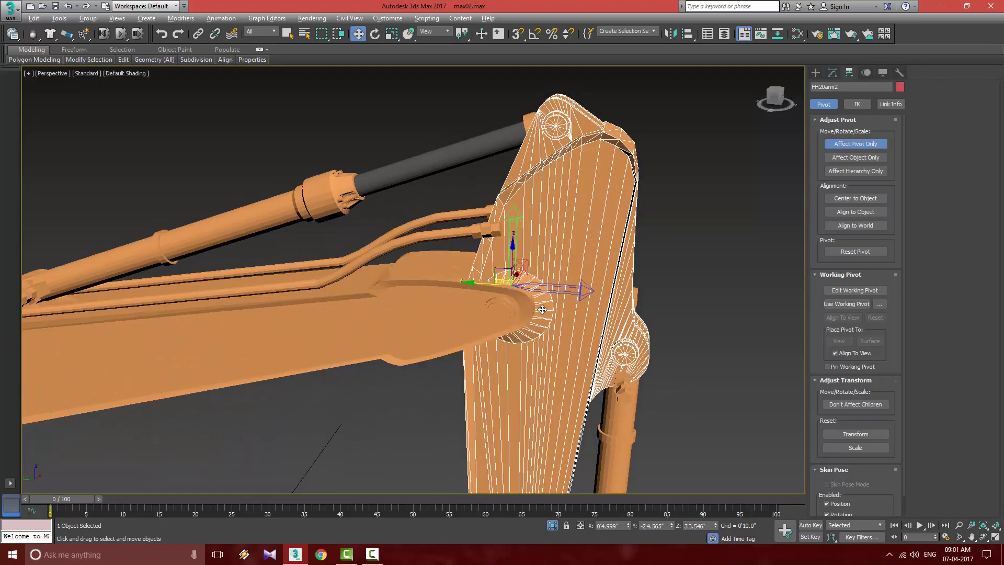
key(alt+w)
right_click(277, 214)
key(alt+w)
scroll(331, 482, up, 3)
middle_drag(331, 482, 364, 301)
click(399, 257)
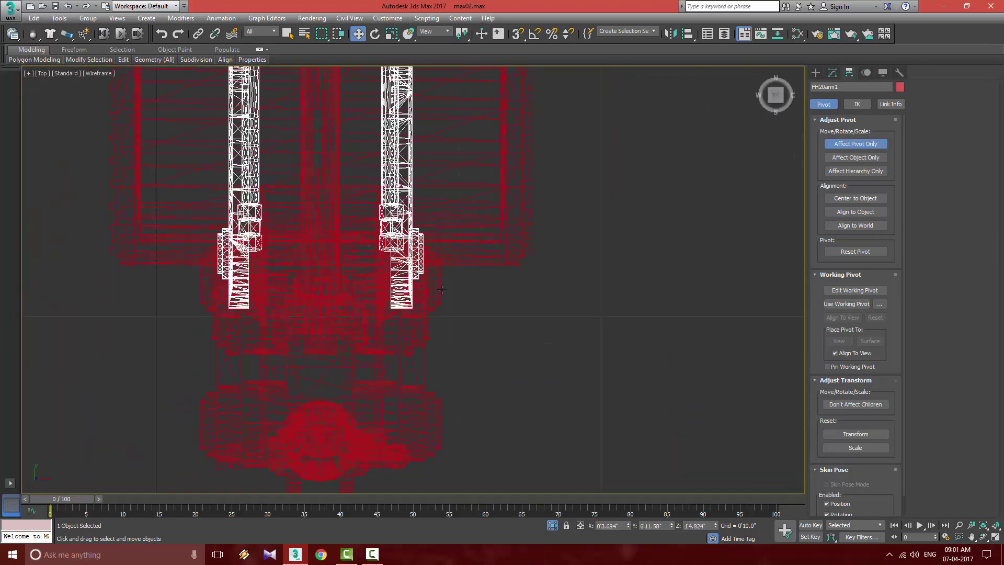
click(440, 289)
drag(418, 257, 333, 270)
Select the bucket and move its pivot in the left view from the origin close to its joint with the stick.
key(alt+w)
right_click(269, 314)
key(alt+w)
scroll(298, 293, up, 5)
scroll(401, 275, down, 8)
scroll(476, 331, up, 2)
middle_drag(476, 332, 549, 158)
click(532, 221)
click(423, 450)
scroll(456, 474, down, 4)
middle_drag(456, 473, 483, 288)
drag(244, 391, 487, 243)
Refine the bucket's pivot to the centre of its joint with the stick, about Y -2'5.0" and Z 1'8.4", and deselect the bucket.
scroll(486, 244, up, 8)
drag(423, 236, 323, 144)
scroll(532, 273, down, 4)
middle_drag(545, 319, 508, 434)
click(508, 434)
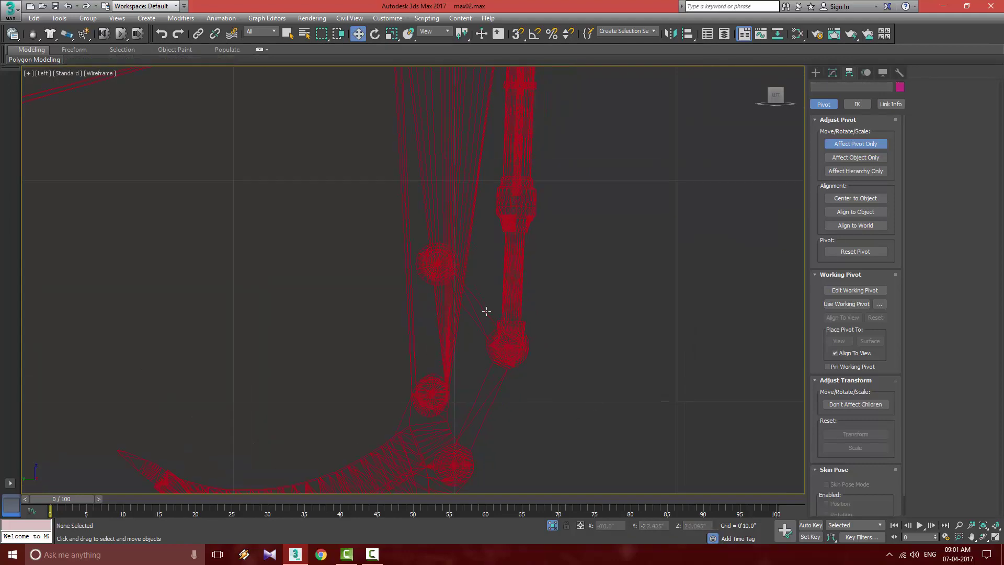
Reselect the bucket, centre its pivot across its width in the top view at about X 0'3.7", and check it in the perspective view.
click(485, 309)
middle_drag(485, 309, 495, 204)
scroll(500, 217, down, 4)
click(439, 288)
key(alt+w)
middle_click(179, 203)
key(alt+w)
drag(411, 271, 352, 273)
key(alt+w)
middle_drag(609, 415, 494, 222)
key(alt+w)
scroll(493, 221, down, 3)
middle_drag(494, 416, 551, 347)
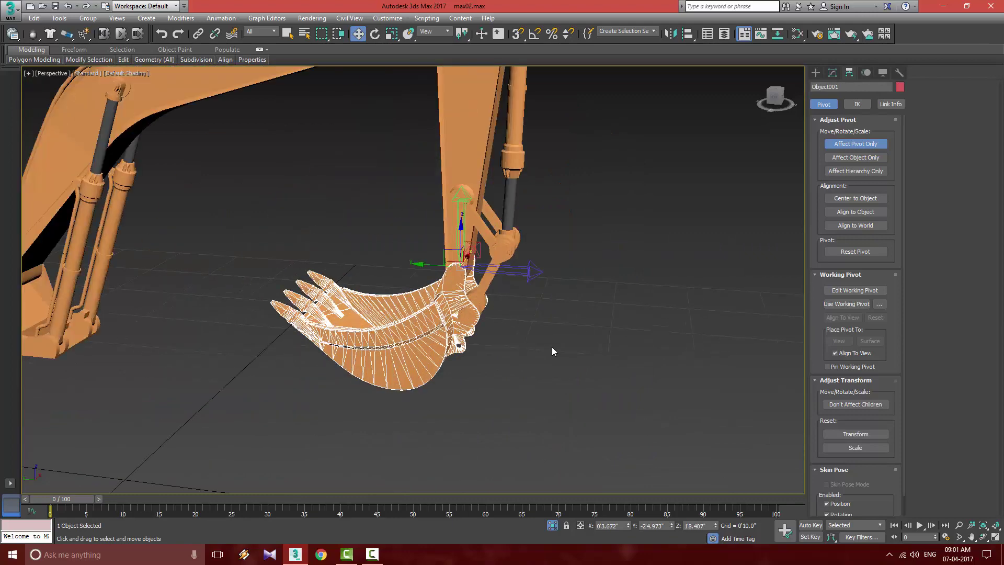
Select the link between the bucket and the bucket cylinder and move its pivot in the left view from the origin close to its lower joint.
click(660, 372)
middle_drag(449, 338, 465, 368)
click(486, 329)
key(alt+w)
middle_click(542, 165)
key(alt+w)
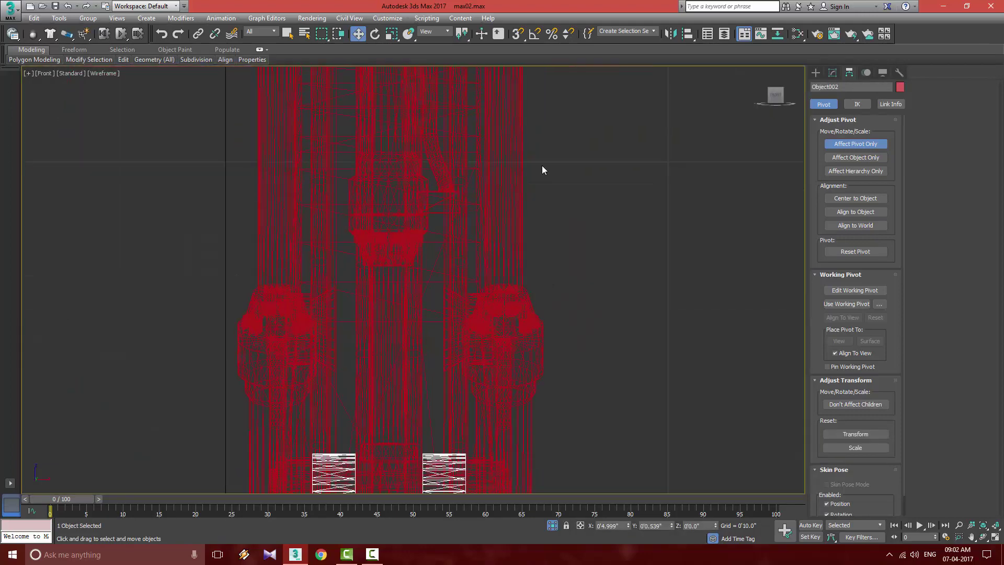
scroll(542, 165, down, 5)
key(alt+w)
middle_click(314, 406)
key(alt+w)
drag(267, 394, 509, 261)
scroll(505, 265, up, 6)
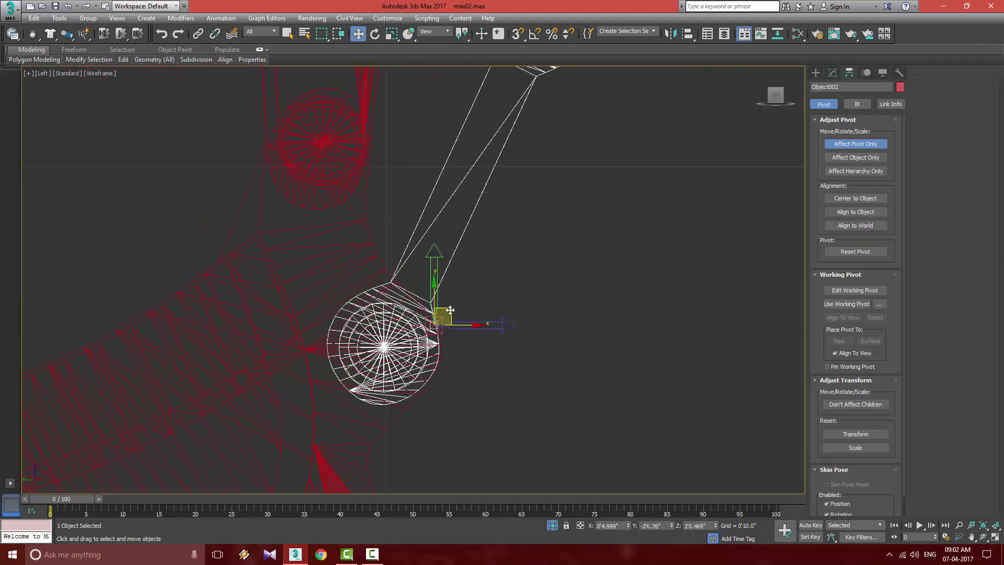
Move this link's pivot up to its upper joint at the bucket cylinder's rod end, and deselect the link.
drag(448, 309, 561, 234)
middle_drag(561, 234, 515, 426)
drag(516, 426, 512, 188)
scroll(508, 254, down, 5)
click(607, 286)
Select the link between the stick and the cylinder's rod end and move its pivot in the left view from the origin close to the stick joint.
middle_drag(474, 210, 458, 287)
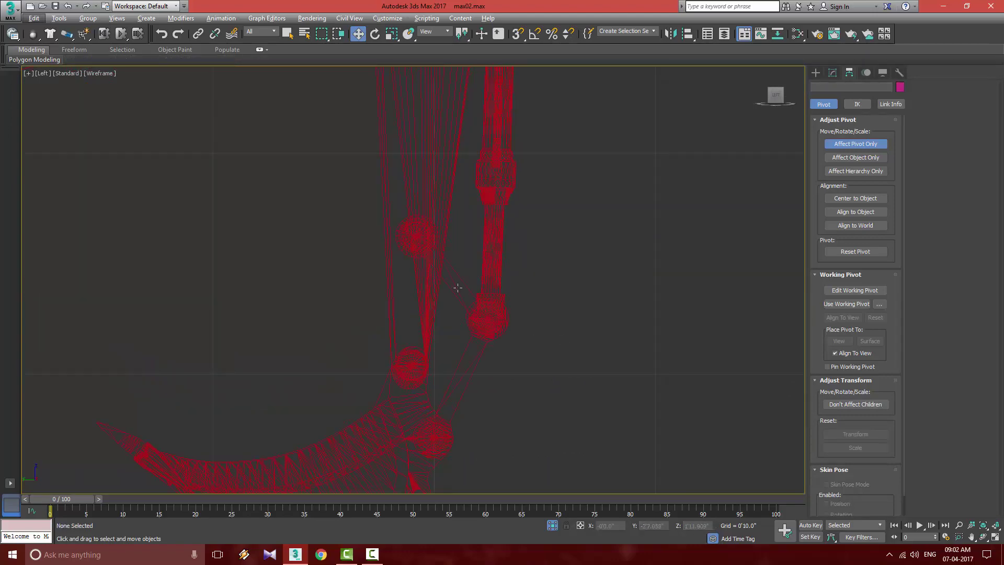
click(457, 287)
key(alt+w)
middle_drag(372, 375, 371, 297)
drag(147, 422, 325, 323)
middle_drag(326, 322, 347, 422)
scroll(347, 422, up, 5)
drag(326, 417, 269, 291)
scroll(269, 292, up, 4)
middle_drag(269, 292, 293, 368)
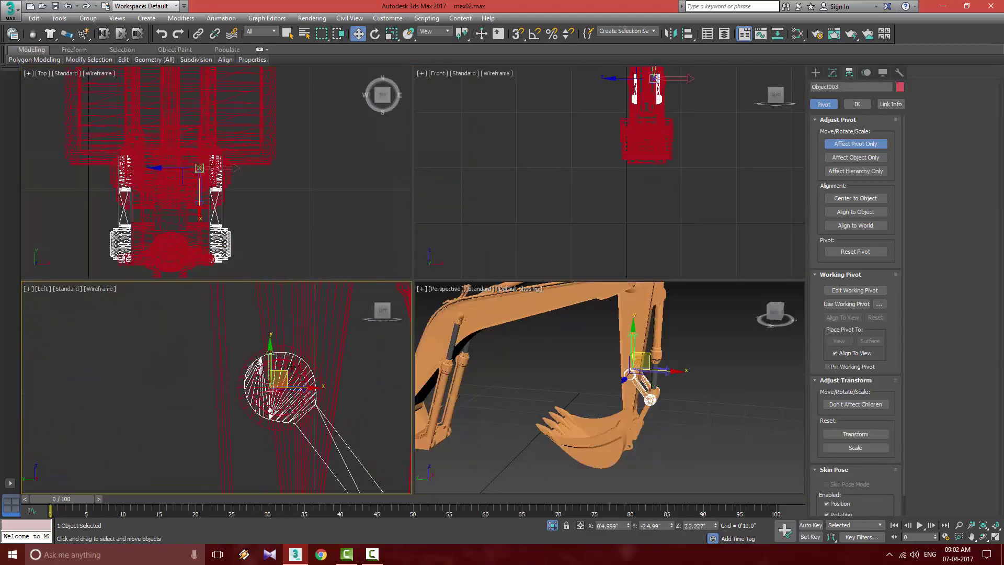
Centre the stick link's pivot on its joint, about Y -2'5.2" and Z 2'2.3", and across its width in the top view, about X 0'3.7".
drag(277, 360, 288, 374)
middle_click(405, 255)
key(alt+w)
drag(404, 282, 345, 283)
key(alt+w)
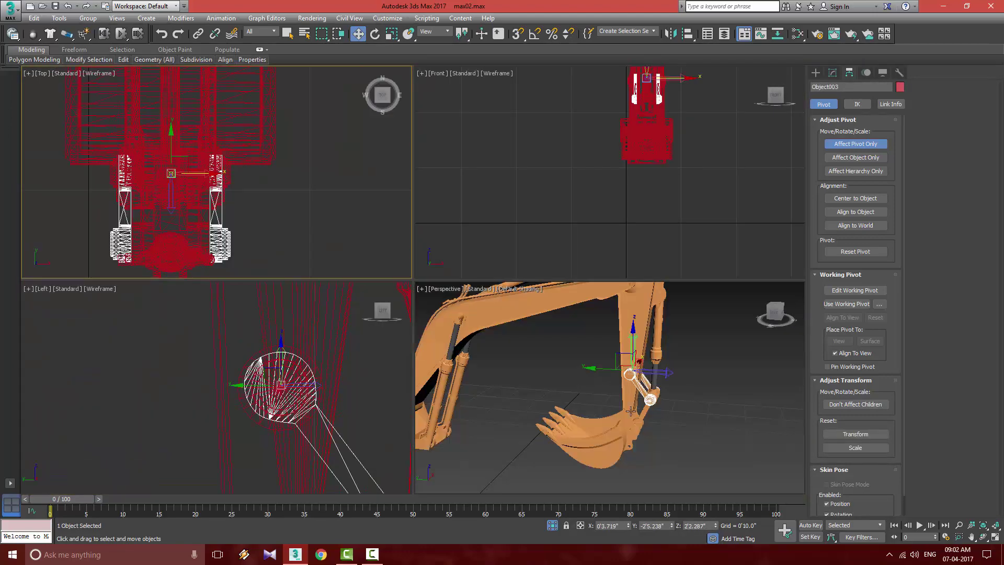
Reselect the link attached to the bucket, centre its pivot across its width in the top view, and check the arm in the perspective view.
click(643, 414)
drag(228, 247, 201, 247)
middle_click(616, 344)
key(alt+w)
scroll(607, 330, down, 3)
middle_drag(601, 319, 579, 358)
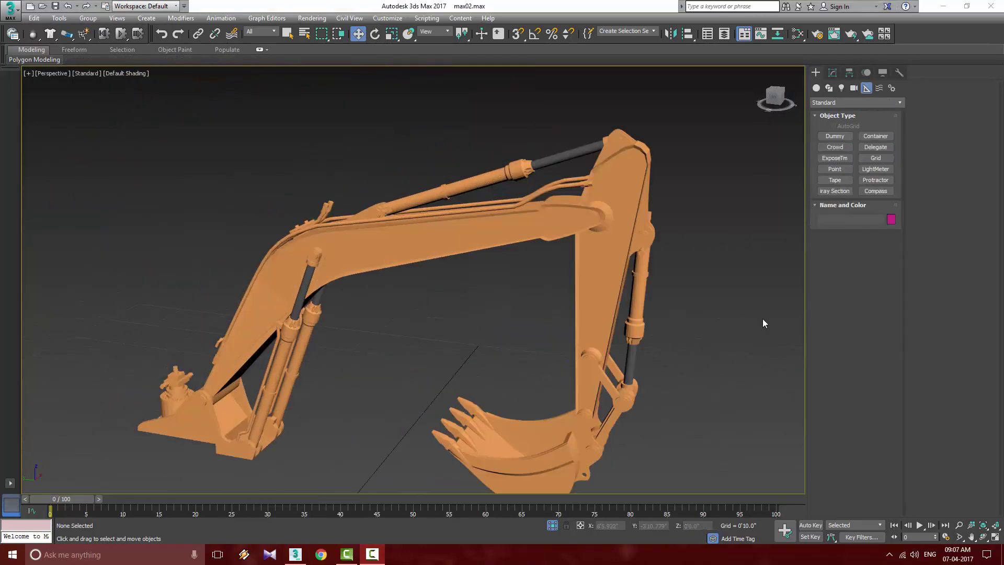
Create a dummy helper in the left view on the stick cylinder's base joint on top of the boom.
alt+middle_drag(762, 318, 654, 340)
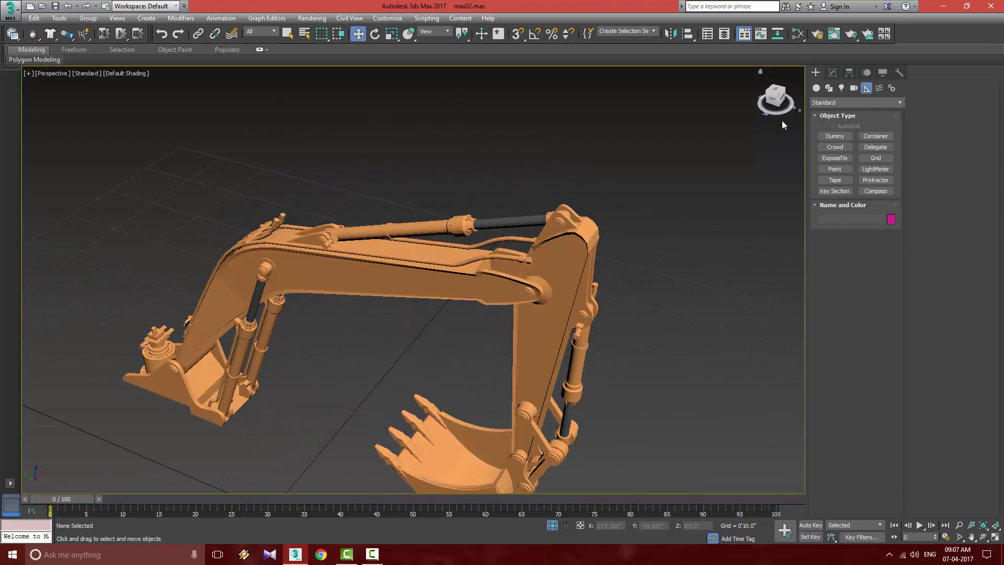
alt+middle_drag(713, 103, 796, 135)
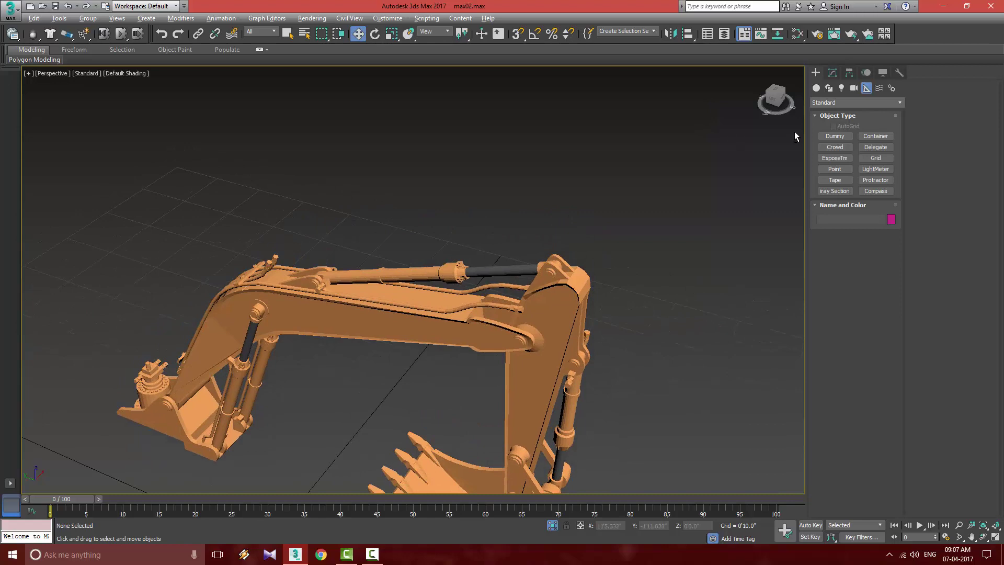
click(834, 137)
key(alt+w)
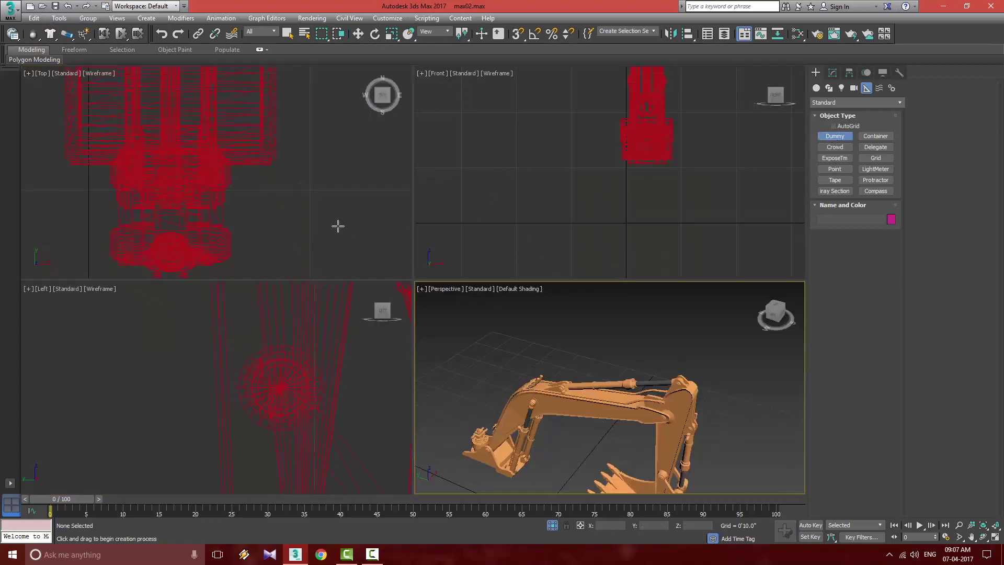
key(alt+w)
key(alt+w)
key(alt+w)
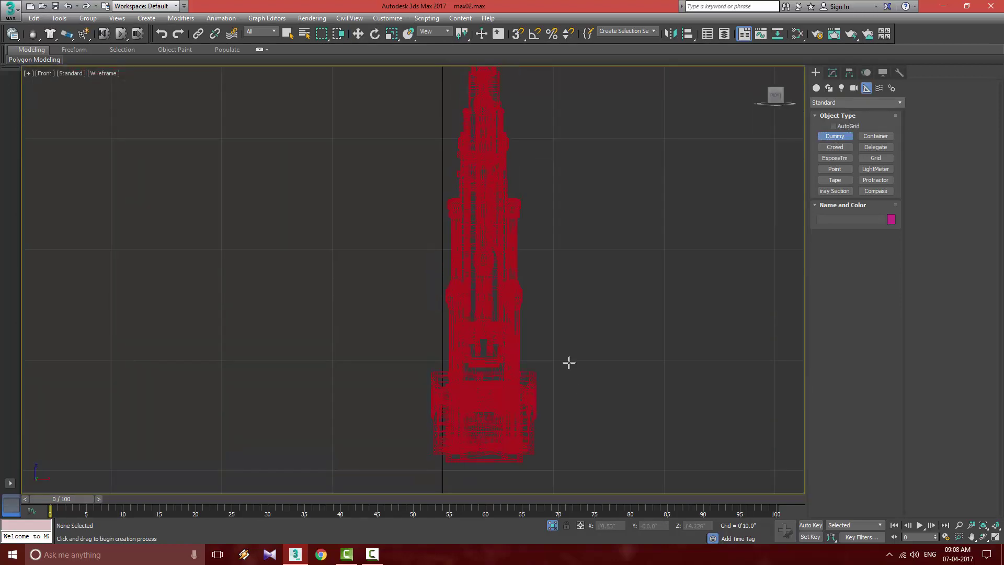
key(alt+w)
key(alt+w)
scroll(363, 314, down, 5)
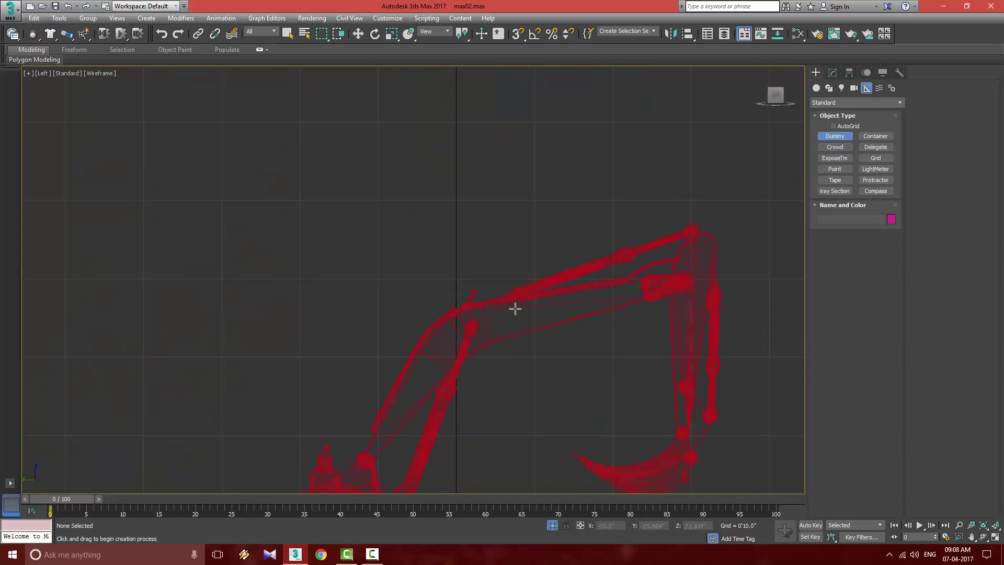
scroll(515, 309, up, 5)
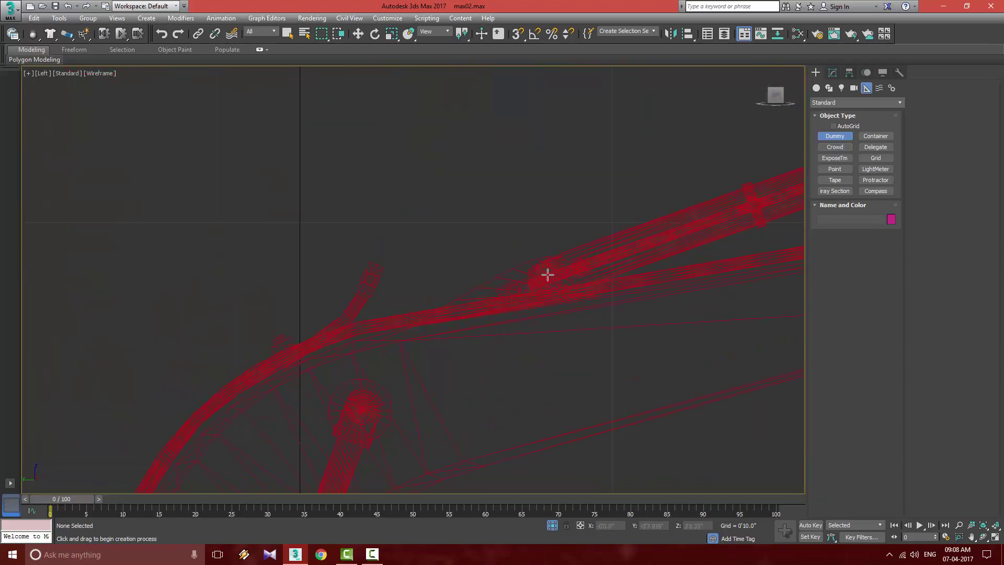
drag(550, 280, 572, 309)
Create a second dummy helper in the left view at the lower joint of the boom cylinders, and end dummy creation.
middle_drag(489, 313, 518, 135)
scroll(340, 319, down, 3)
middle_drag(324, 334, 440, 137)
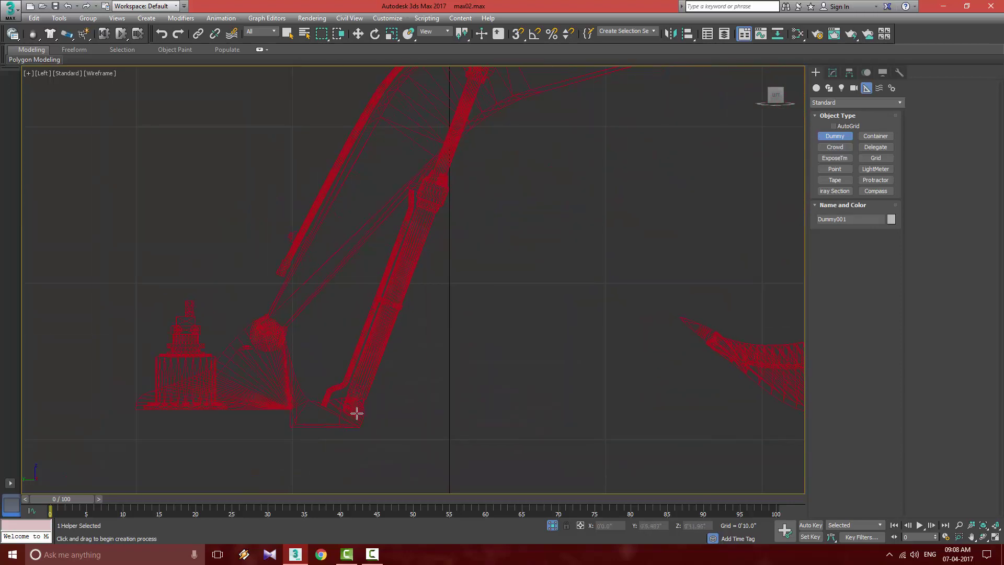
drag(372, 424, 373, 429)
right_click(390, 387)
Examine the placement of both dummies against the arm's cylinders in the left view.
middle_drag(484, 272, 443, 341)
scroll(382, 369, down, 5)
scroll(383, 373, up, 3)
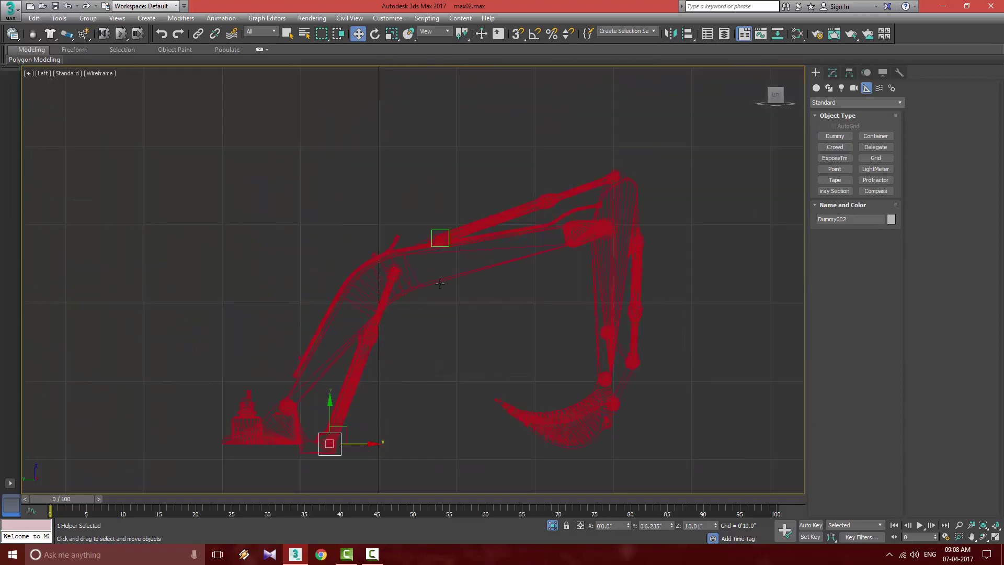
middle_drag(440, 283, 334, 266)
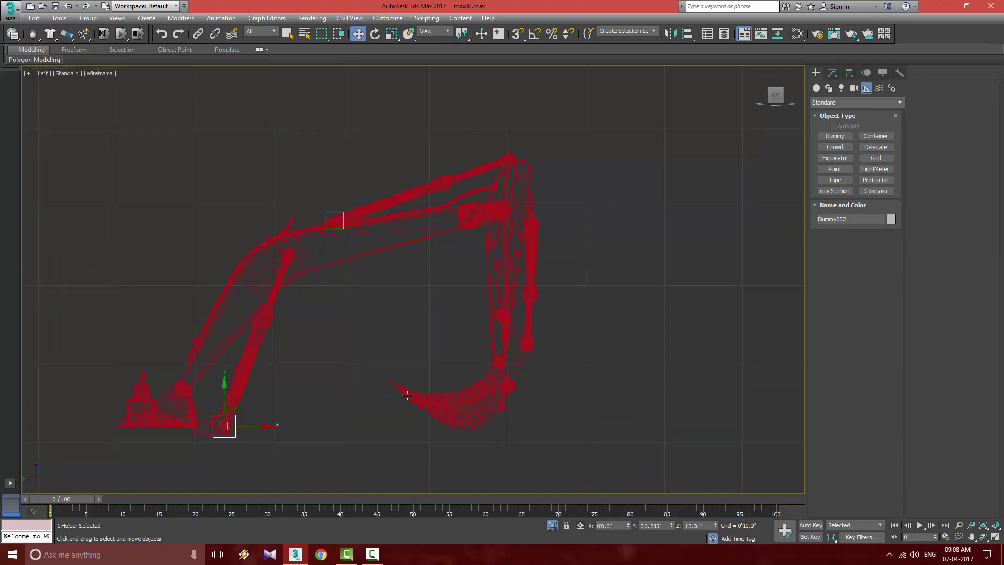
middle_drag(372, 314, 467, 360)
scroll(430, 363, up, 3)
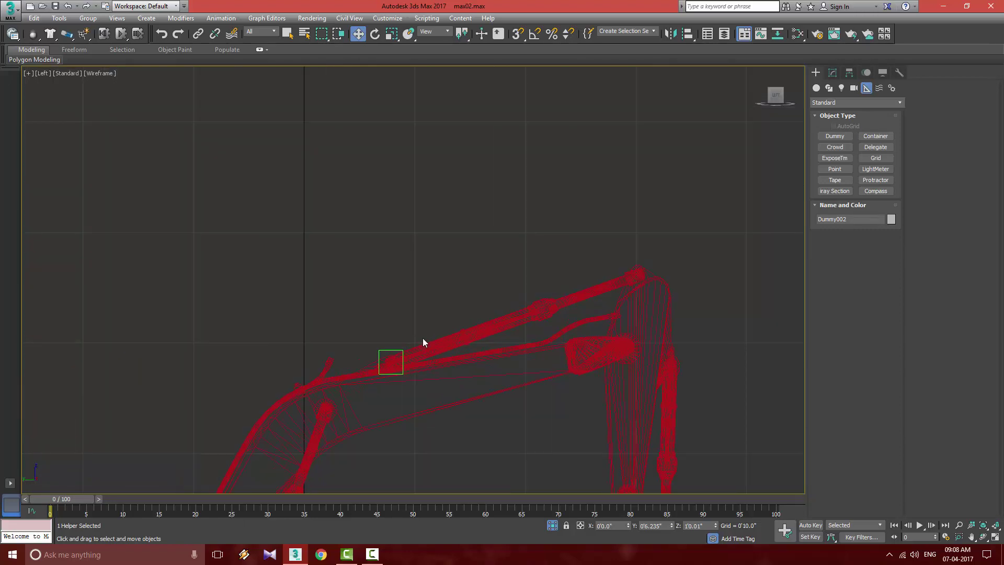
scroll(422, 338, up, 3)
middle_drag(332, 381, 377, 332)
Select the dummy on top of the boom and move it in the top view along X to about 0'3.4", onto the arm's centreline.
key(alt+w)
middle_click(304, 222)
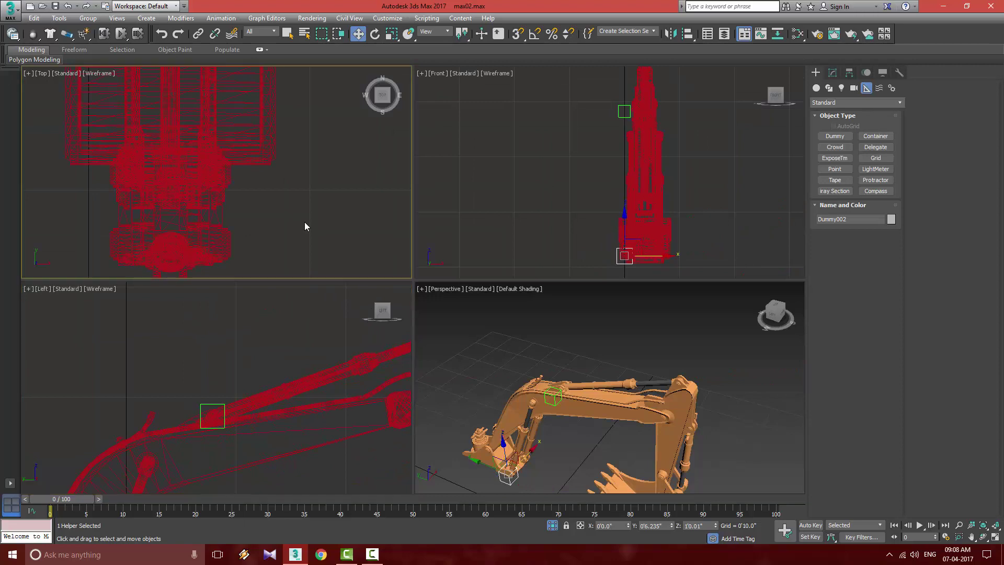
key(alt+w)
scroll(367, 211, down, 5)
middle_drag(331, 282, 339, 350)
scroll(342, 352, up, 2)
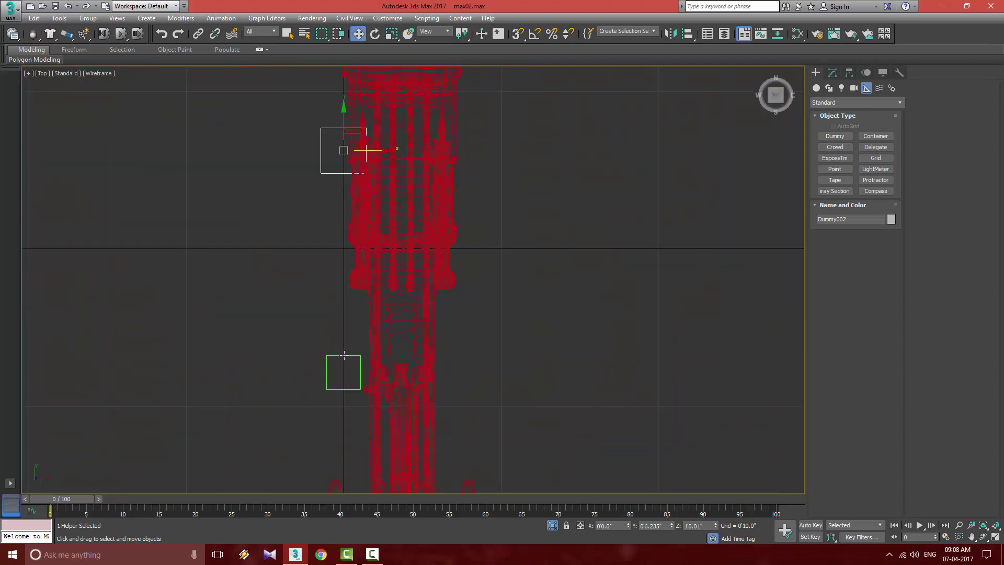
click(346, 366)
click(349, 357)
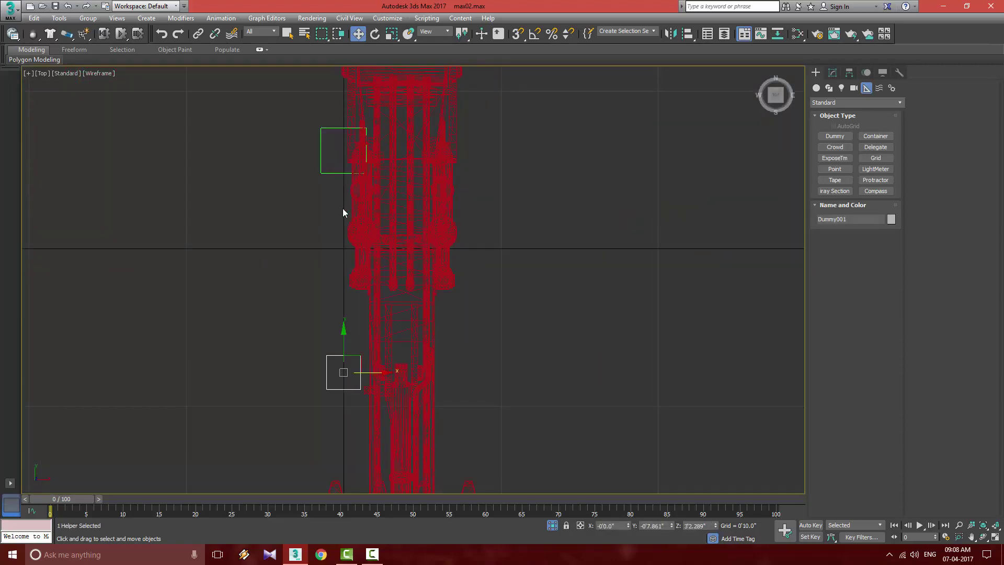
drag(377, 374, 429, 374)
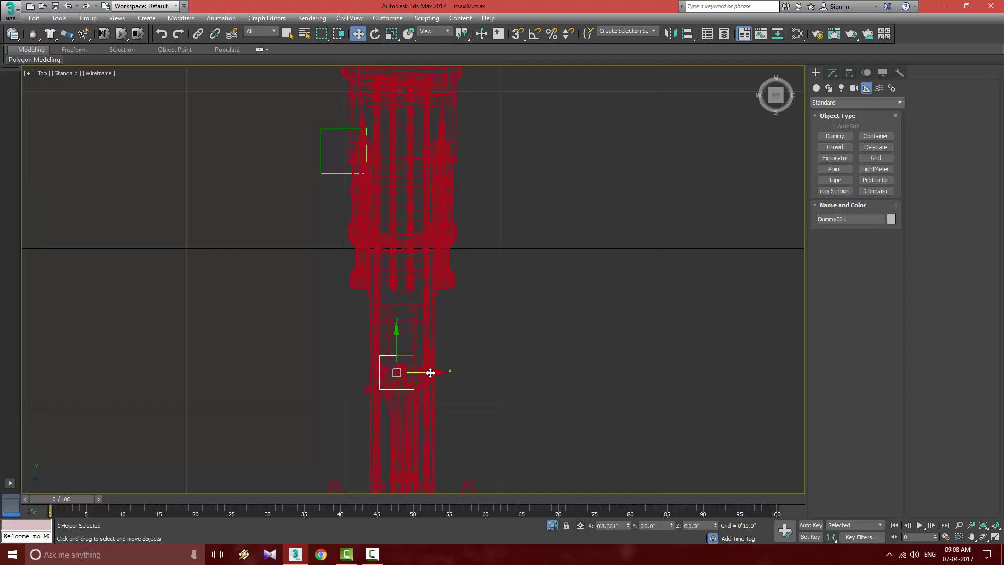
Refine the boom dummy's sideways position in the top view to about X 0'3.6".
scroll(426, 377, up, 6)
drag(340, 365, 358, 365)
middle_drag(368, 384, 445, 371)
middle_drag(400, 423, 430, 353)
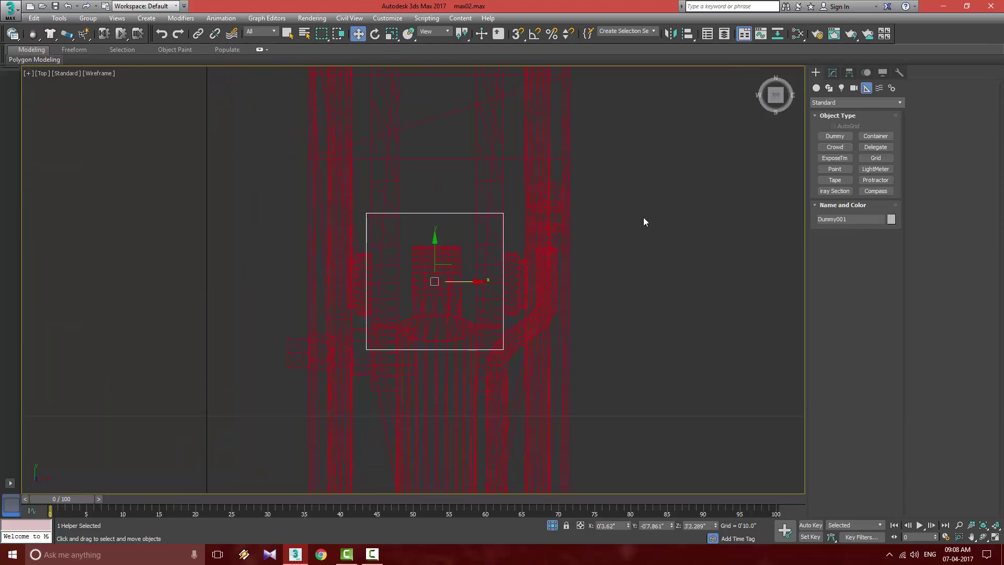
Align the boom dummy to the stick cylinder (Object008) in X, Y and Z position, pivot point to pivot point.
click(688, 34)
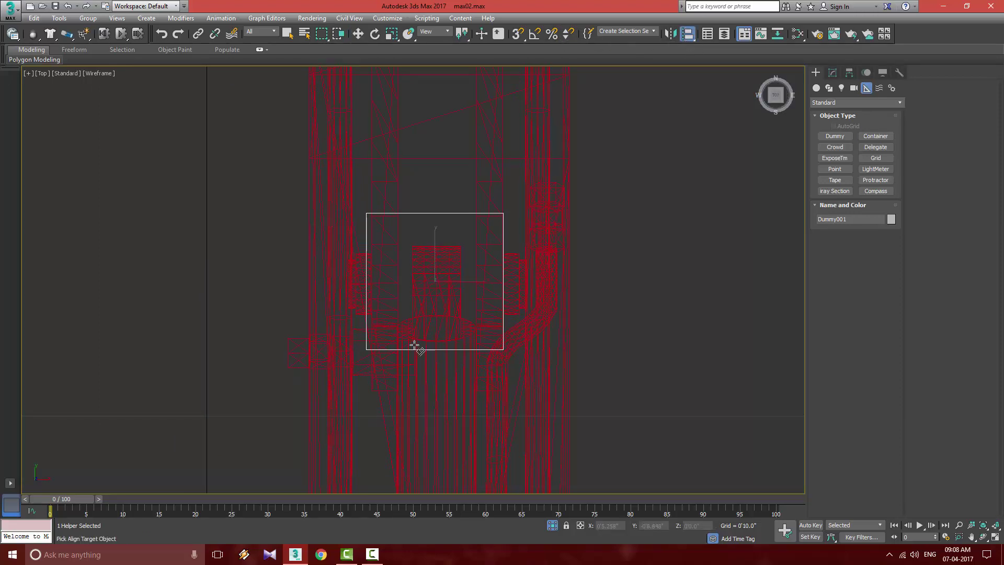
click(438, 372)
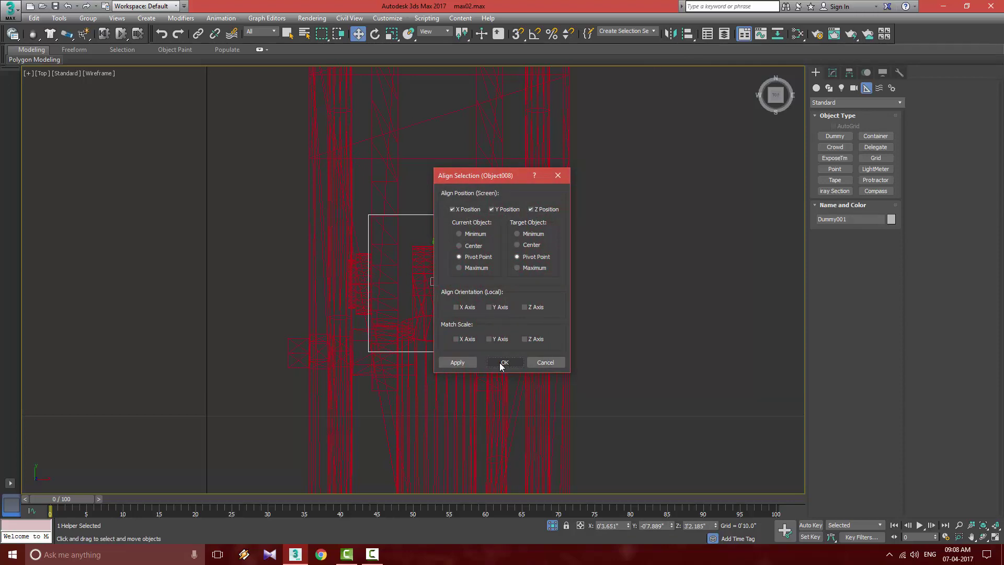
click(453, 363)
click(494, 362)
Select the dummy at the arm's base and pick the boom cylinders (Object012) in the perspective view as its align target.
middle_drag(706, 194, 682, 398)
scroll(653, 356, down, 7)
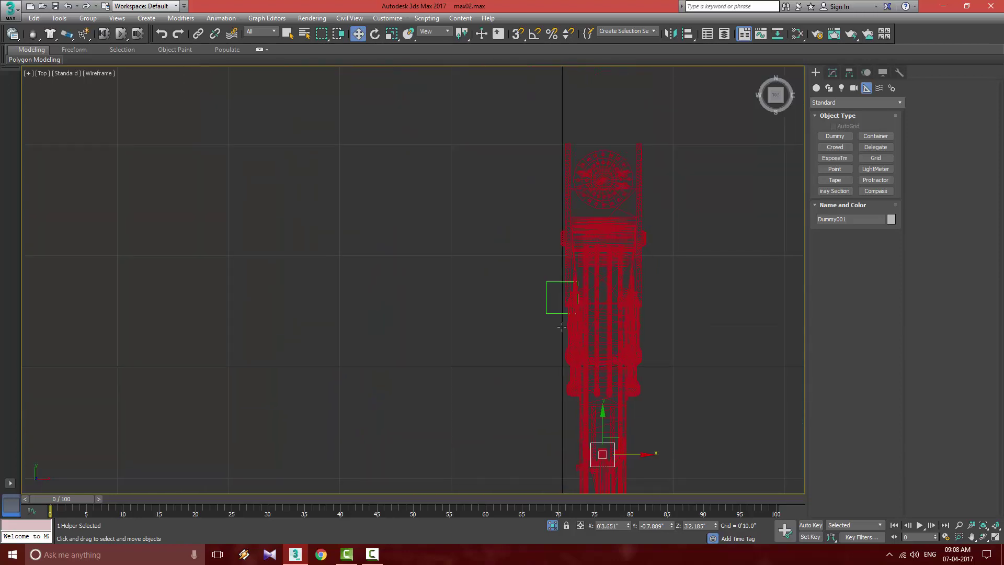
scroll(560, 308, up, 4)
click(555, 305)
middle_drag(578, 317, 432, 301)
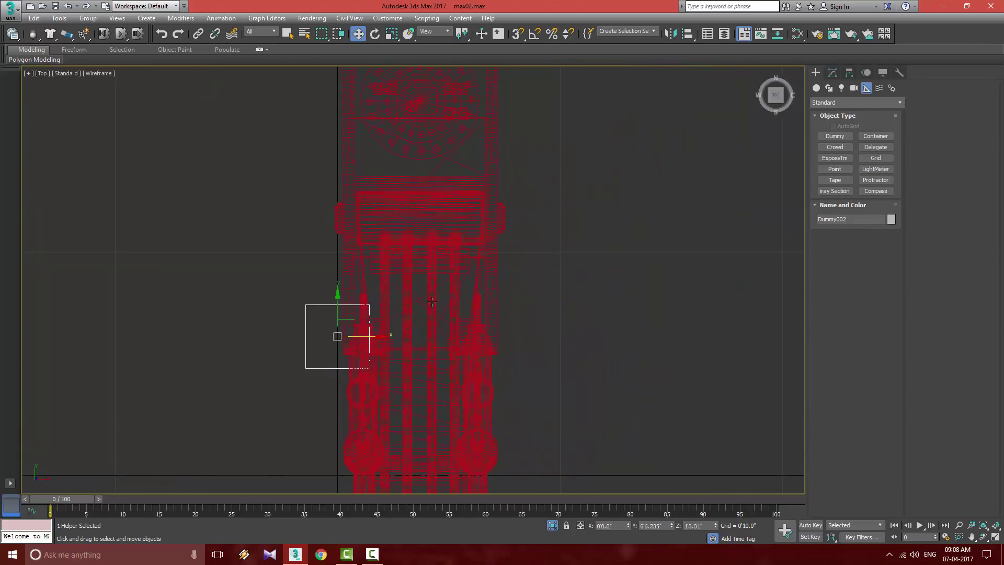
click(687, 35)
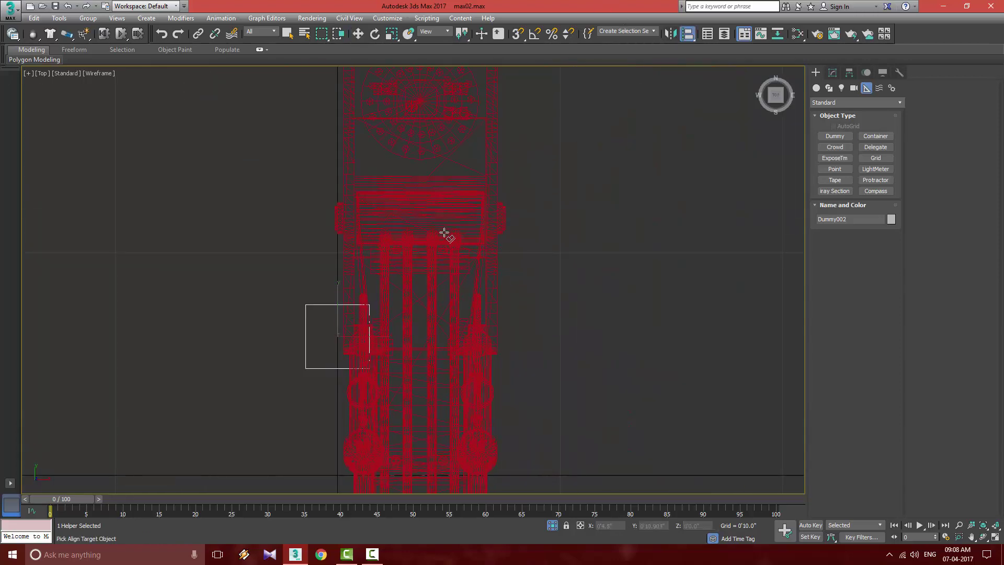
scroll(444, 233, down, 4)
key(alt+w)
click(578, 315)
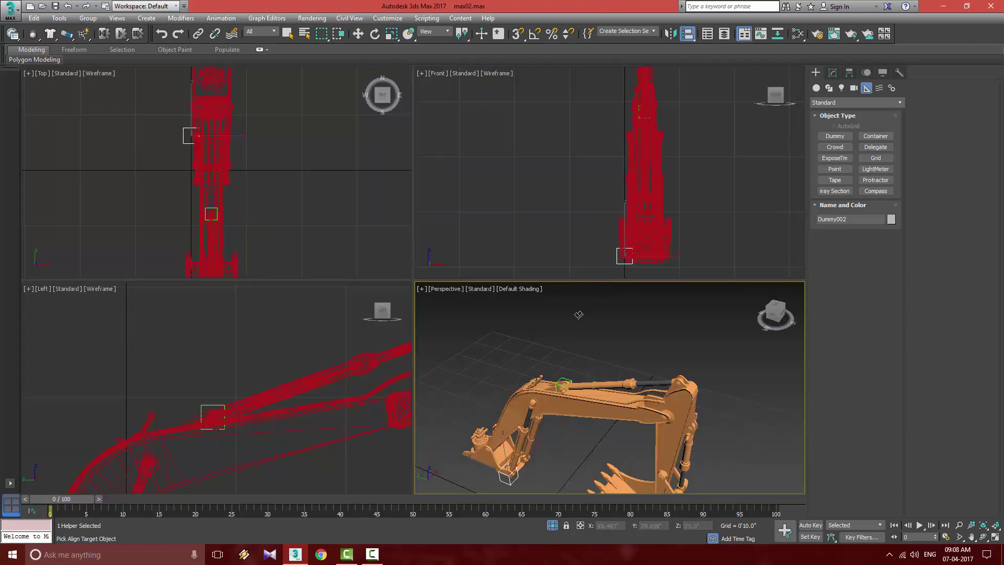
key(alt+w)
click(222, 313)
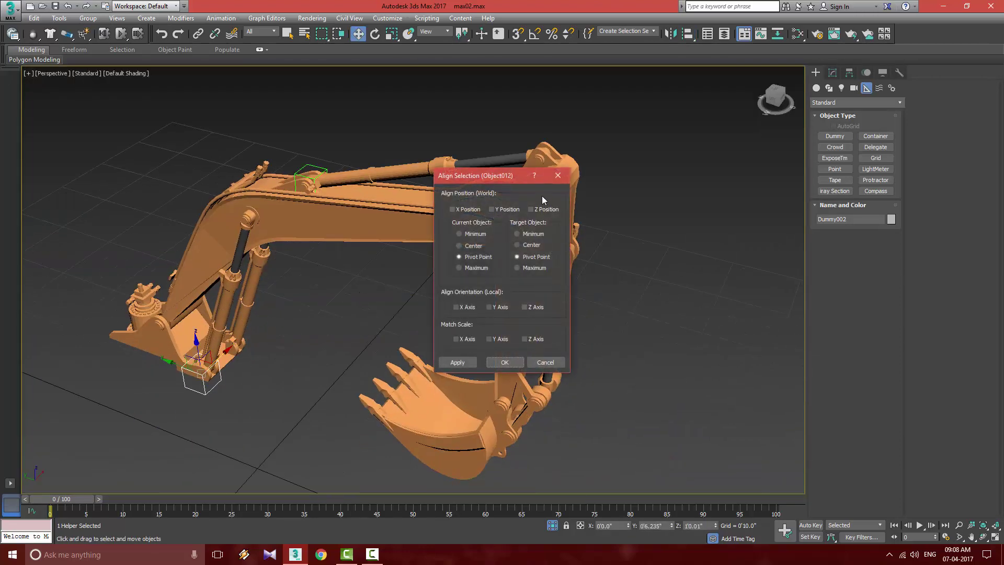
Align the base dummy's X, Y and Z position to the boom cylinders, pivot point to pivot point.
click(469, 209)
click(542, 210)
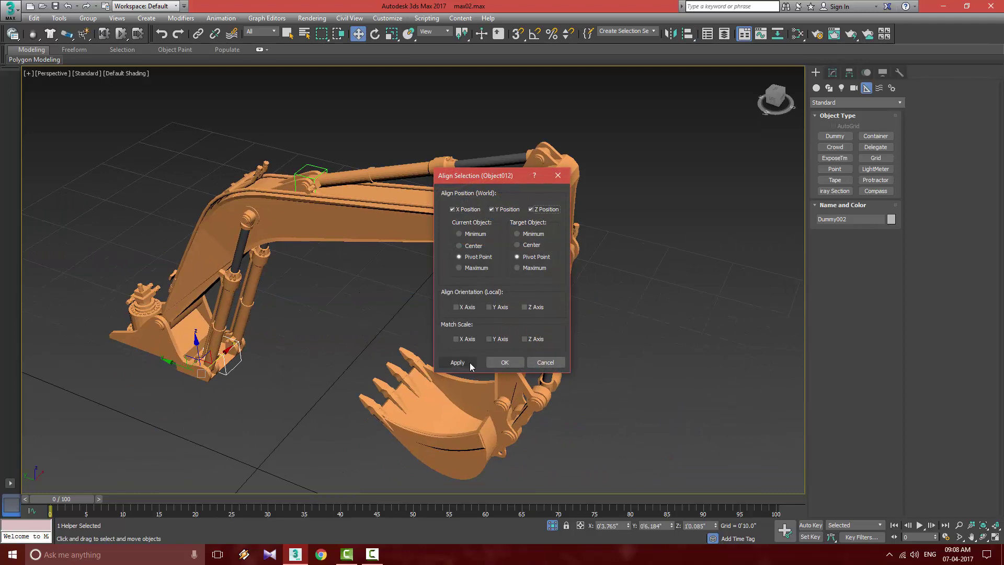
click(497, 366)
Check the positions of the aligned dummies around the arm in the perspective view, and clear the selection.
middle_drag(305, 334, 453, 241)
alt+middle_drag(453, 241, 418, 267)
middle_drag(418, 268, 432, 322)
alt+middle_drag(330, 288, 399, 321)
scroll(403, 313, up, 4)
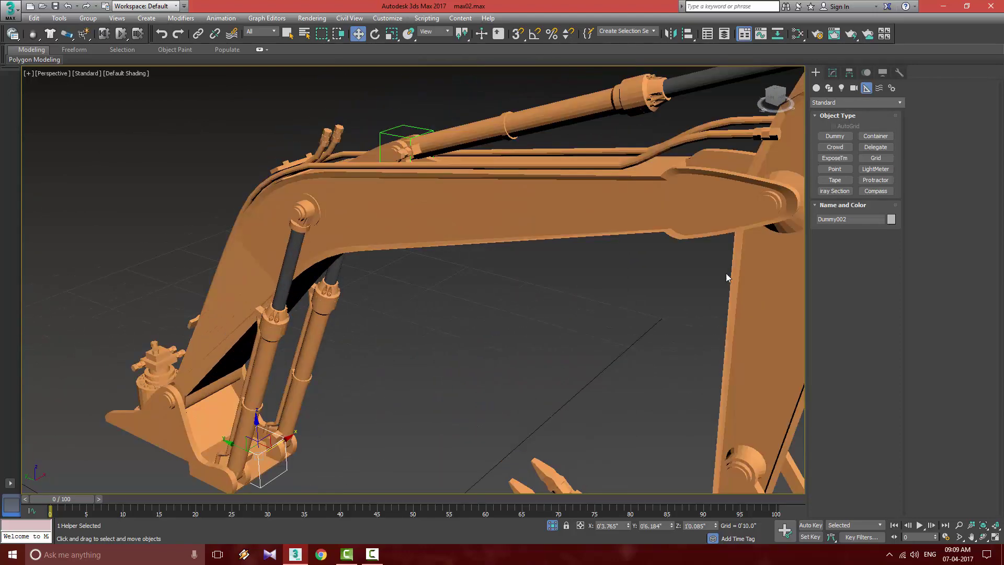
mouse_move(535, 281)
alt+middle_down()
mouse_move(563, 224)
mouse_move(574, 271)
mouse_move(623, 281)
mouse_move(645, 224)
mouse_move(519, 291)
alt+middle_up()
middle_drag(418, 328, 431, 307)
scroll(504, 349, up, 4)
click(525, 306)
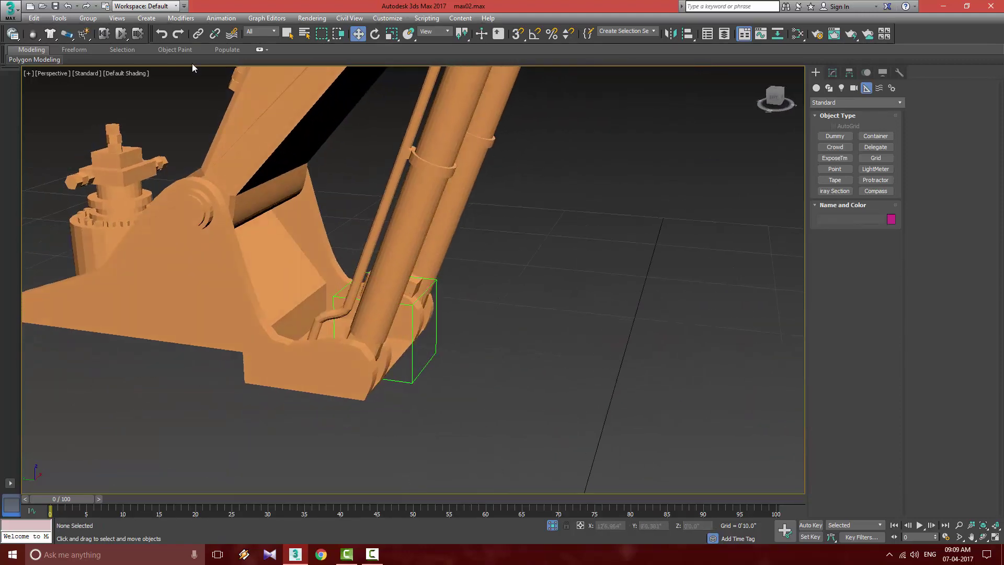
Link the dummy at the boom cylinders' lower joint to the arm's base bracket.
click(197, 34)
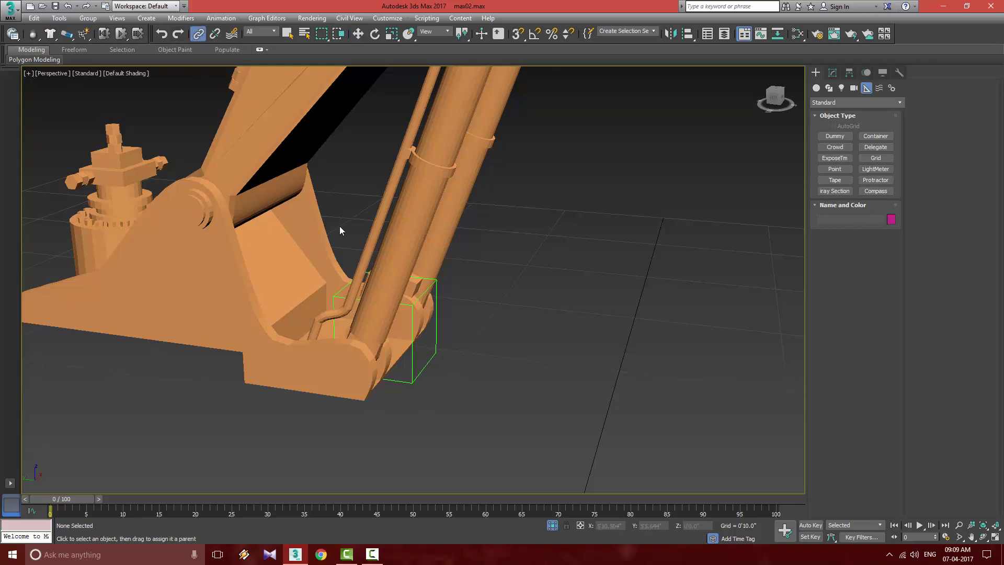
alt+middle_drag(341, 227, 388, 298)
click(386, 295)
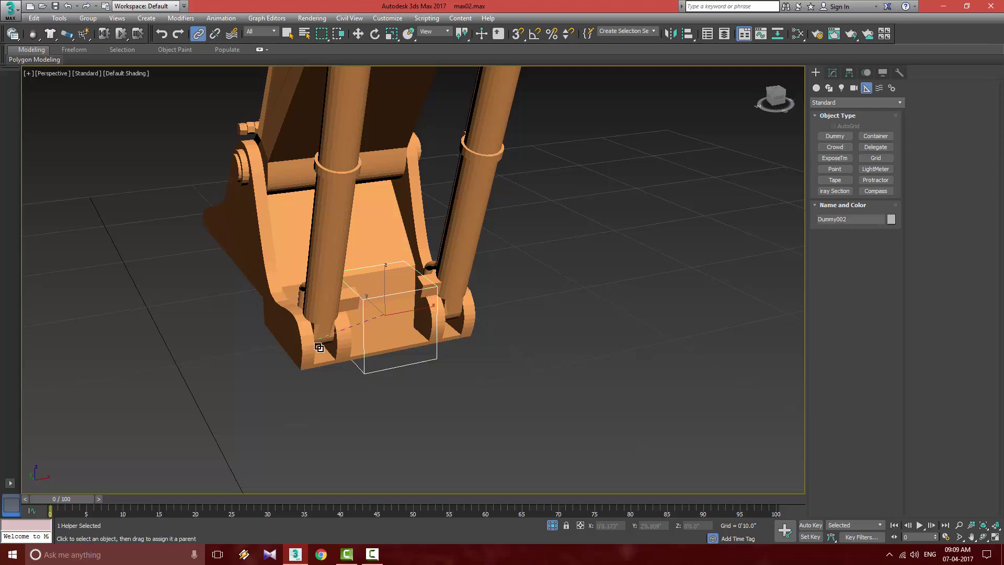
drag(309, 358, 310, 356)
Link the boom cylinders (Object012) to the dummy at their lower joint.
middle_drag(347, 337, 353, 388)
drag(339, 308, 395, 348)
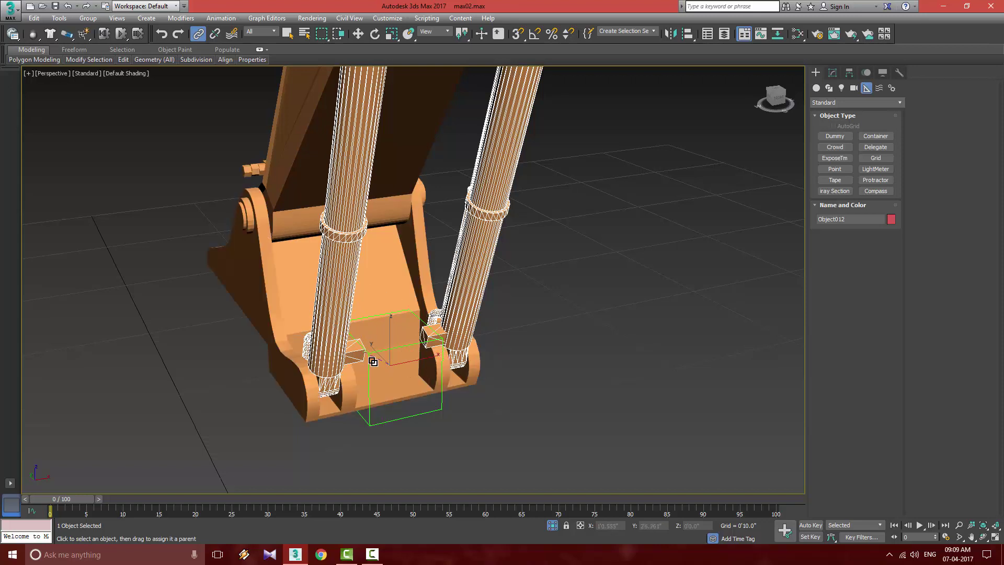
drag(370, 354, 370, 354)
middle_drag(467, 340, 474, 383)
right_click(473, 383)
click(395, 397)
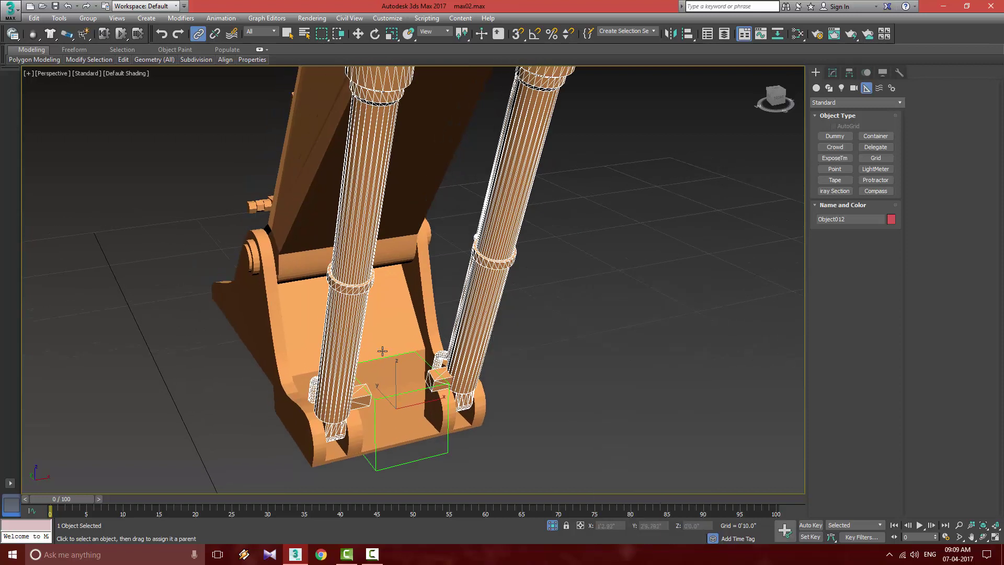
Check the links at the arm's base by selecting the base bracket and the boom cylinders in turn.
click(394, 356)
key(w)
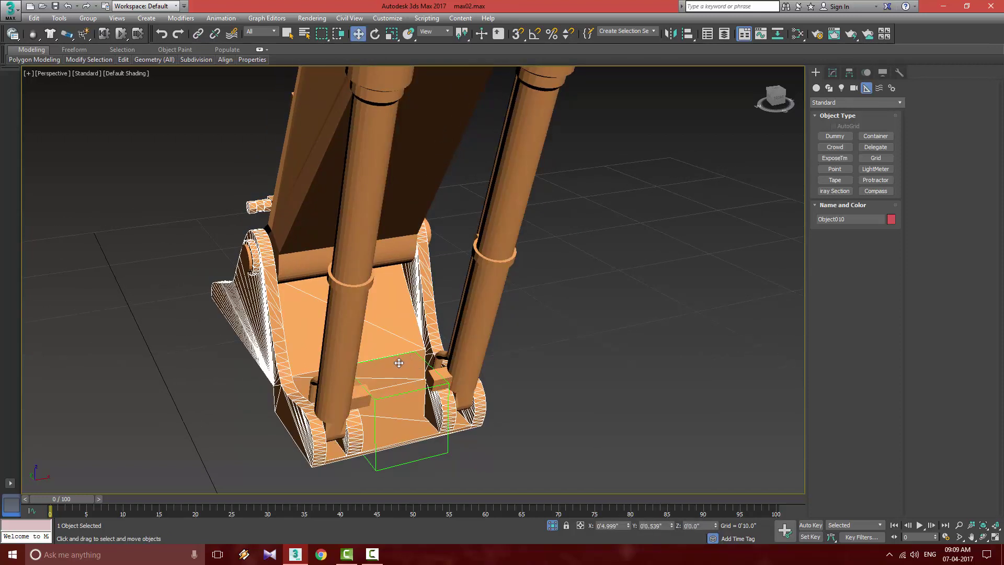
scroll(504, 345, down, 5)
middle_drag(504, 345, 413, 306)
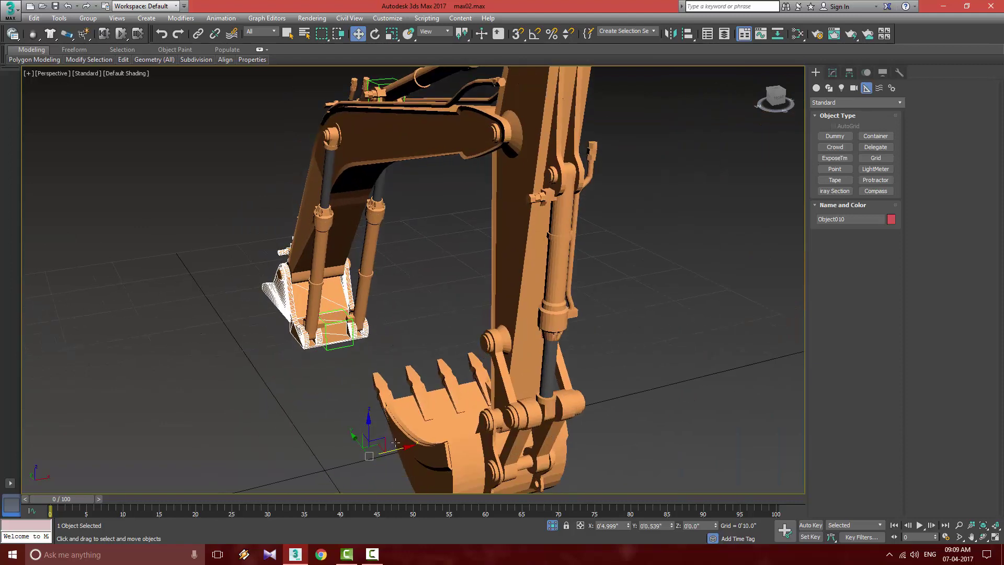
click(422, 450)
click(344, 366)
click(305, 337)
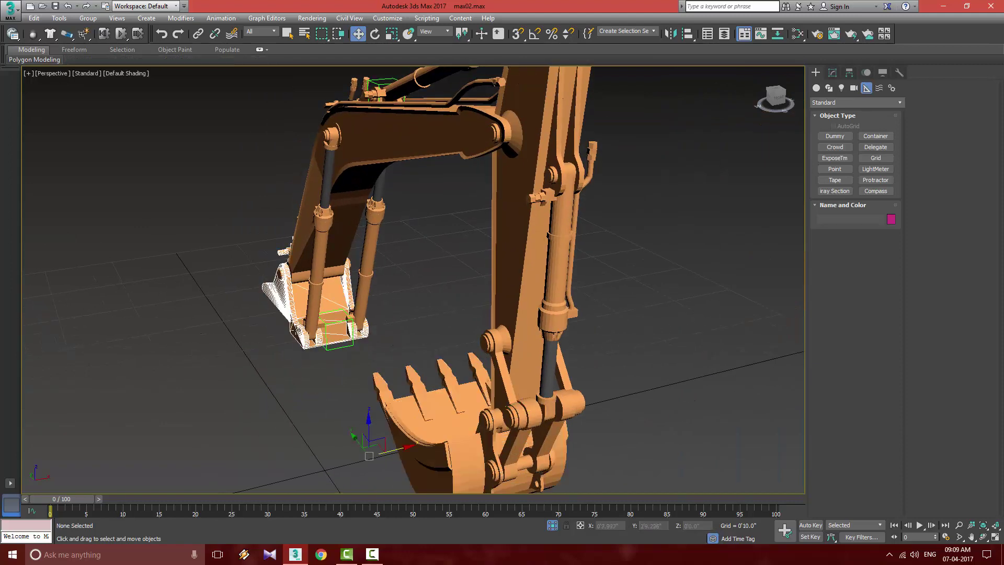
drag(392, 452, 372, 438)
middle_drag(341, 349, 346, 379)
scroll(345, 379, up, 8)
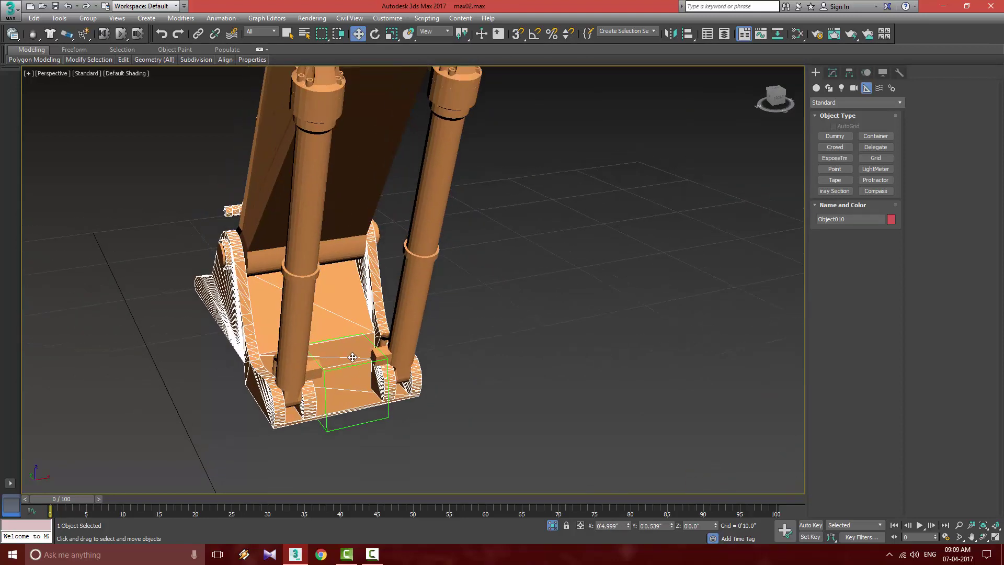
click(409, 439)
mouse_move(371, 387)
mouse_down()
mouse_move(335, 389)
mouse_move(418, 384)
mouse_move(379, 387)
mouse_up()
click(360, 373)
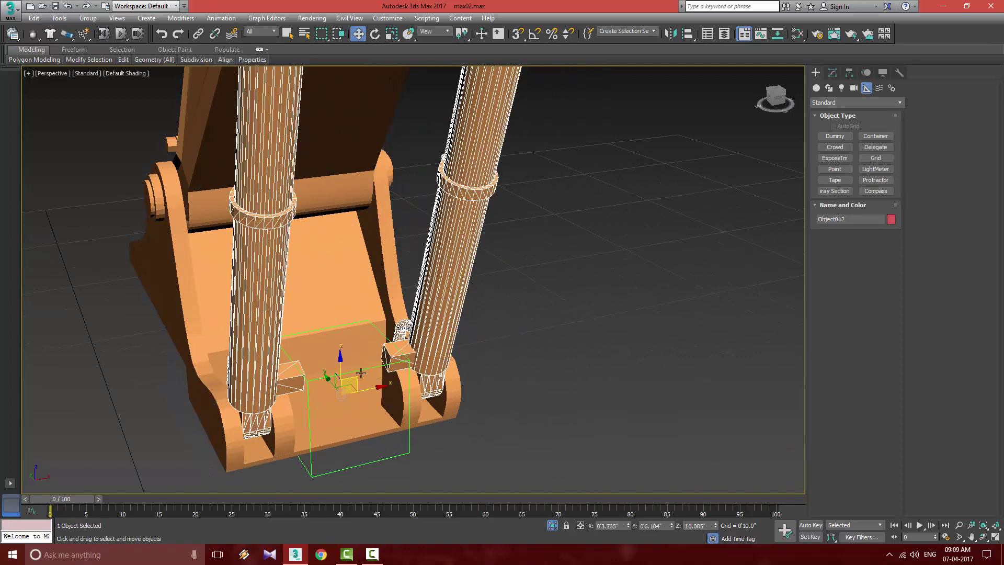
scroll(371, 389, down, 8)
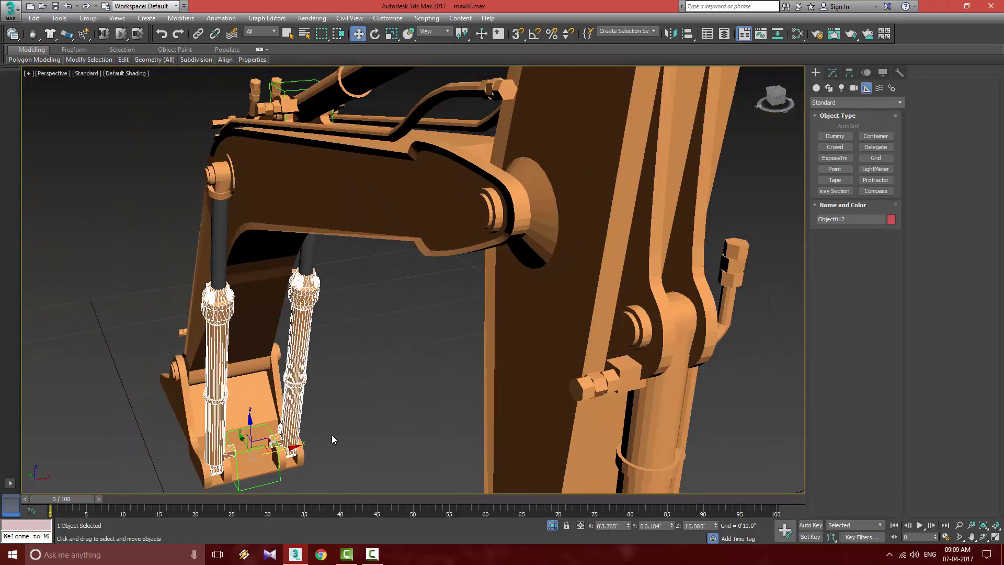
Link the boom cylinder rods (Object009) to the boom at their upper joint.
alt+middle_drag(332, 440, 371, 474)
alt+middle_drag(357, 290, 398, 335)
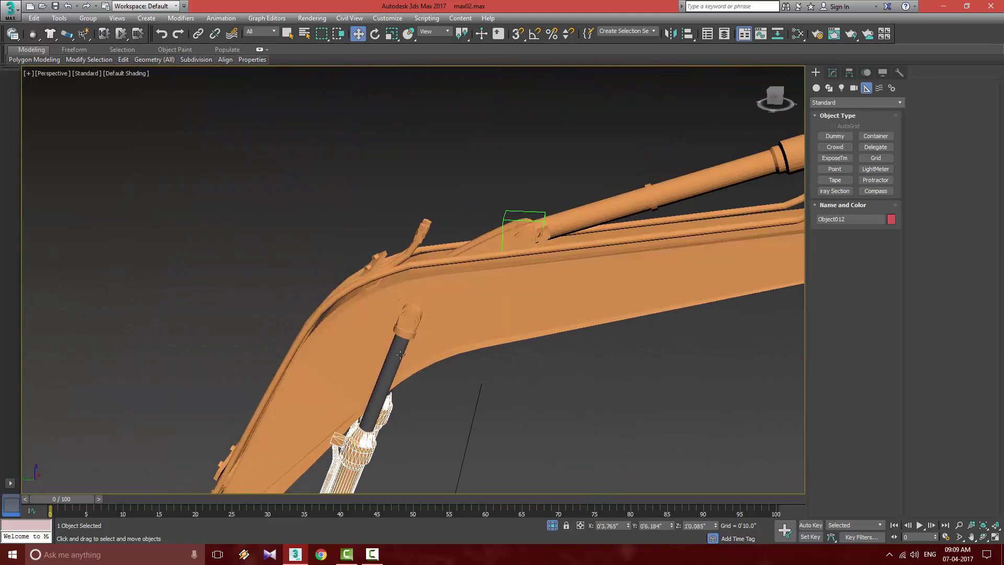
scroll(397, 325, up, 5)
click(422, 345)
scroll(392, 335, down, 4)
scroll(391, 334, up, 4)
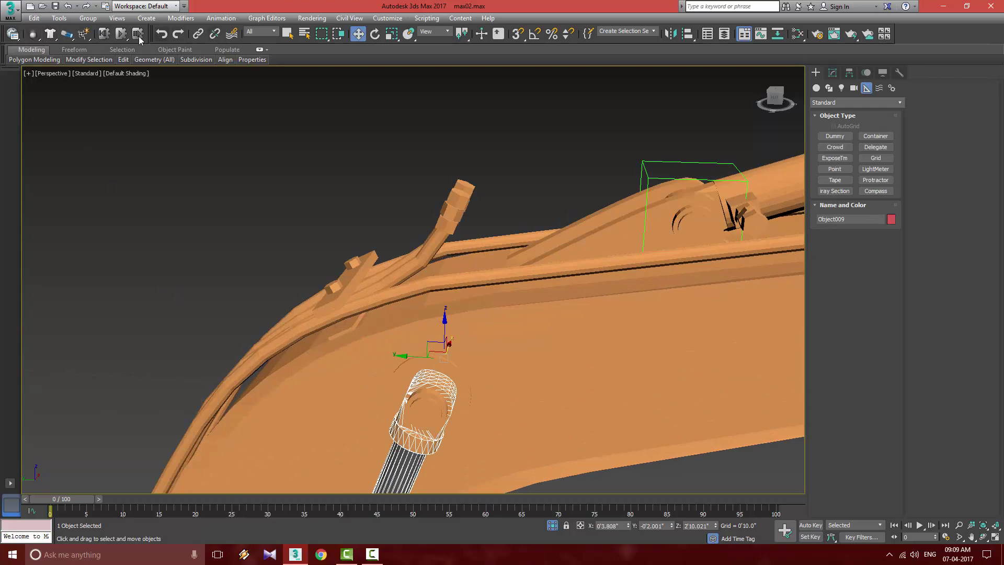
click(198, 35)
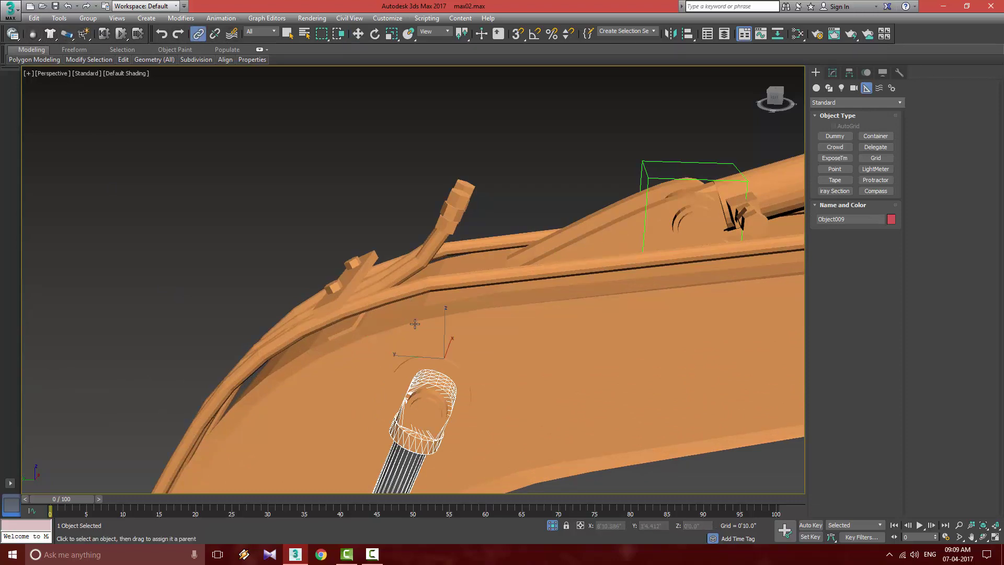
drag(522, 363, 525, 363)
Link the stick cylinder above the boom (Object008) to the dummy at its joint, and link that dummy (Dummy001) to the boom.
middle_drag(586, 340, 399, 327)
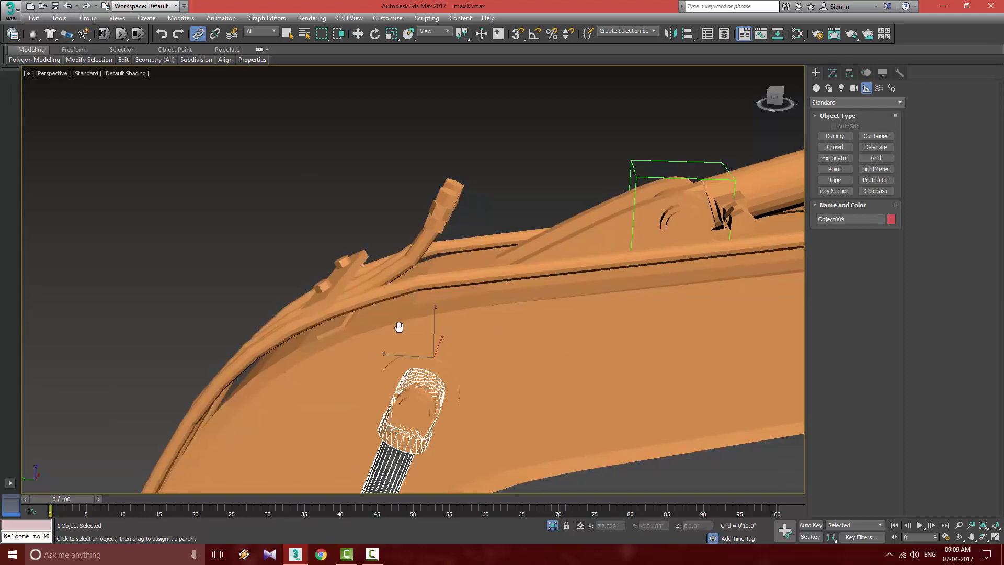
scroll(400, 328, down, 4)
middle_drag(453, 373, 233, 437)
scroll(279, 325, up, 5)
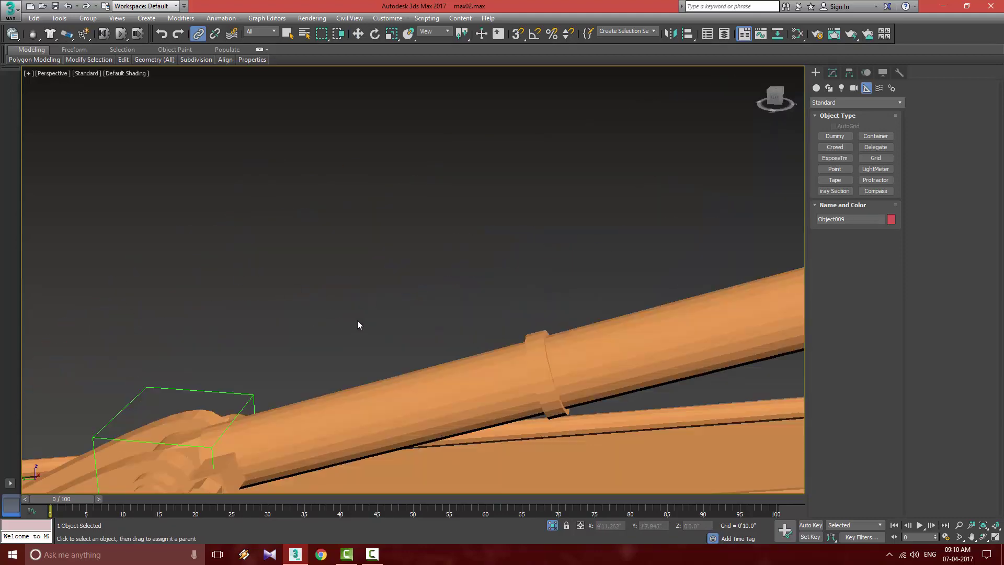
click(377, 399)
middle_drag(428, 334, 514, 240)
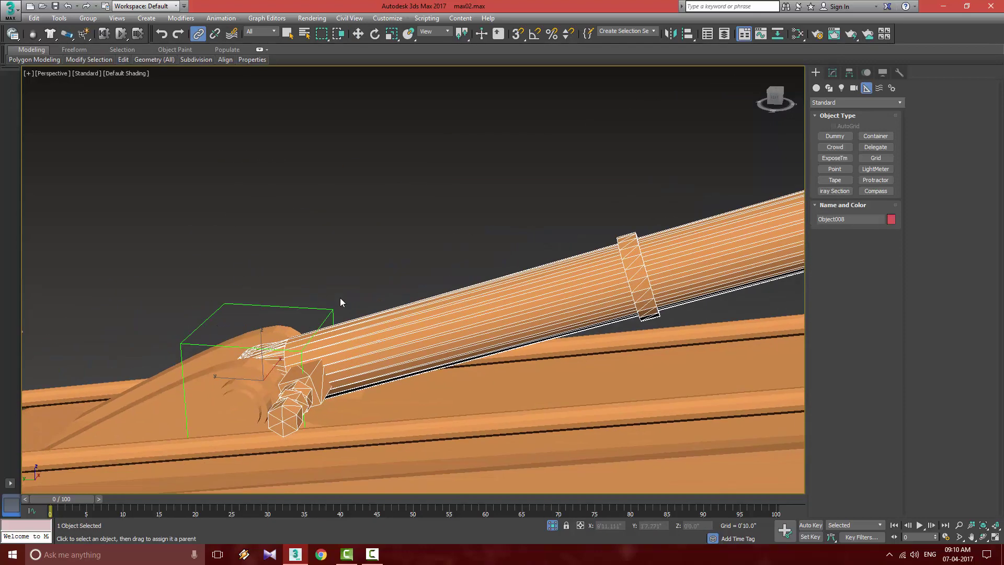
middle_drag(341, 303, 428, 253)
drag(345, 307, 370, 257)
click(334, 242)
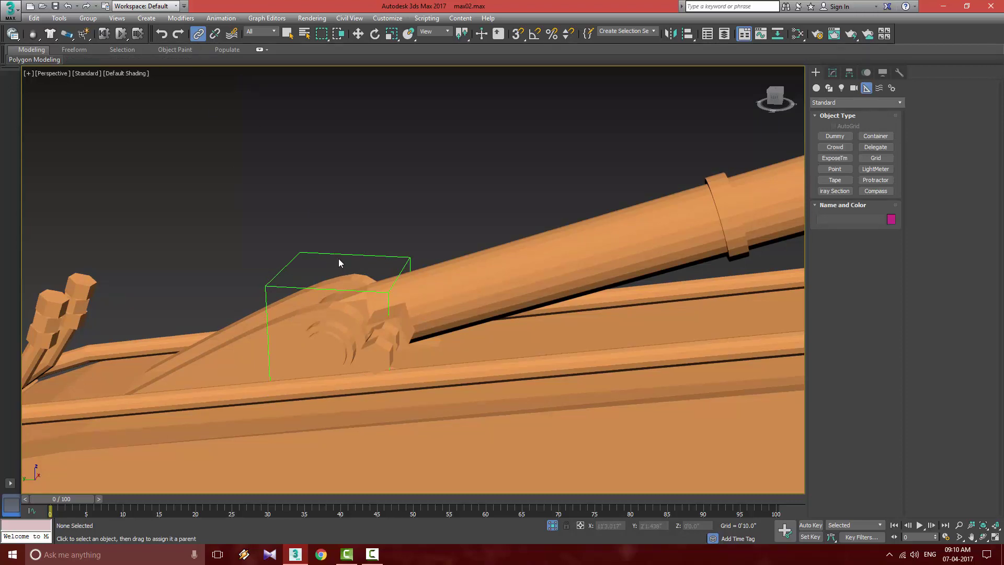
drag(341, 255, 340, 393)
Link the stick cylinder's rod (Object005) to the upper end of the stick.
scroll(340, 393, down, 8)
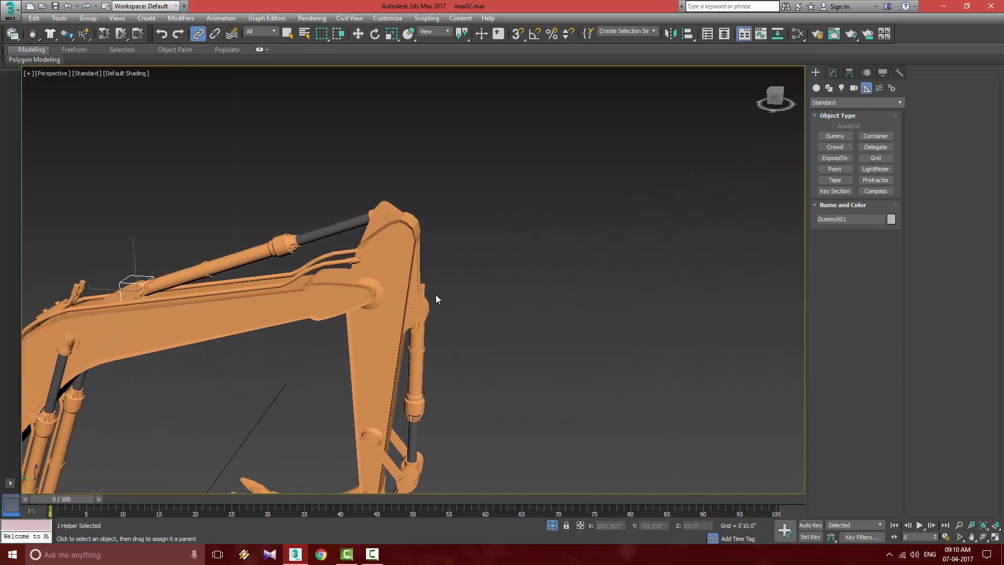
scroll(437, 299, up, 5)
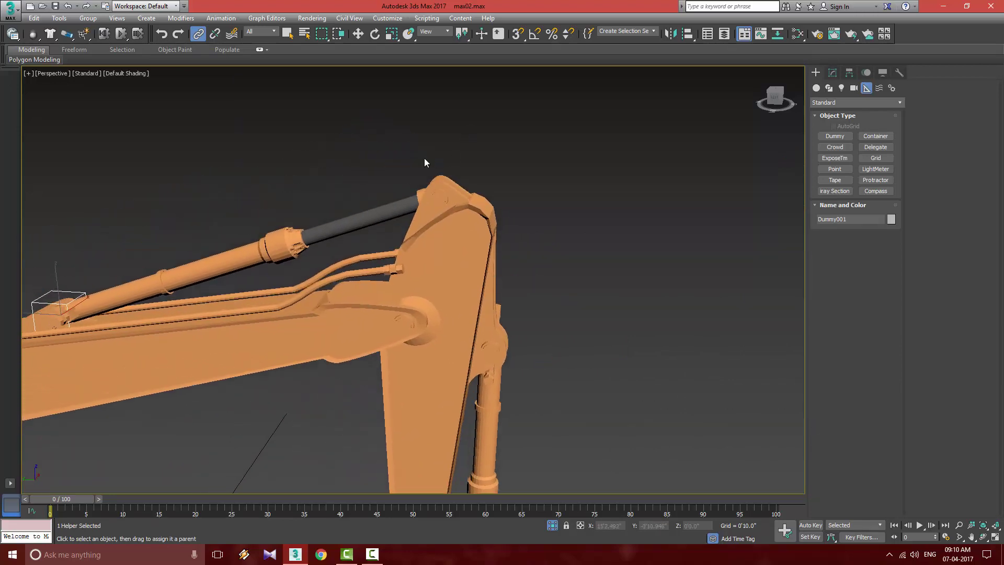
alt+middle_drag(425, 158, 437, 242)
click(437, 242)
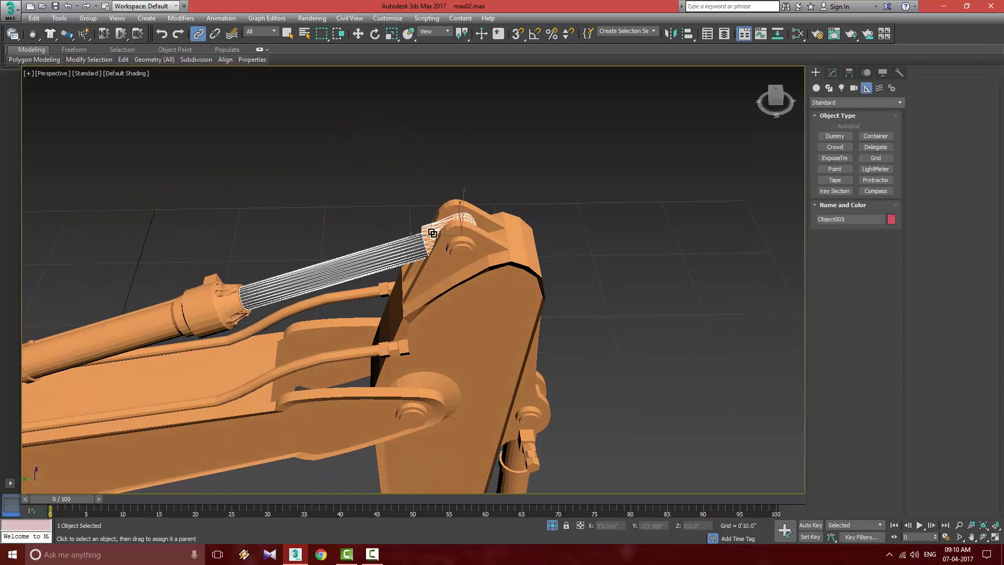
drag(478, 278, 481, 280)
Link the bucket, its two linkage parts, the bucket cylinder and its rod together to the stick, and clear the selection.
middle_drag(499, 306, 466, 78)
alt+middle_drag(534, 218, 516, 179)
scroll(517, 179, down, 5)
middle_drag(503, 145, 544, 113)
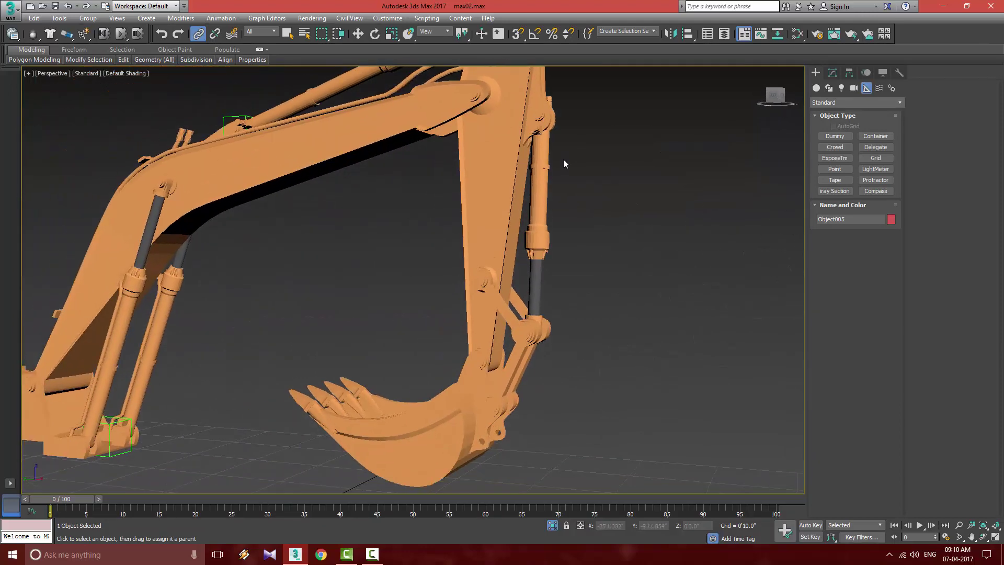
middle_drag(556, 163, 399, 313)
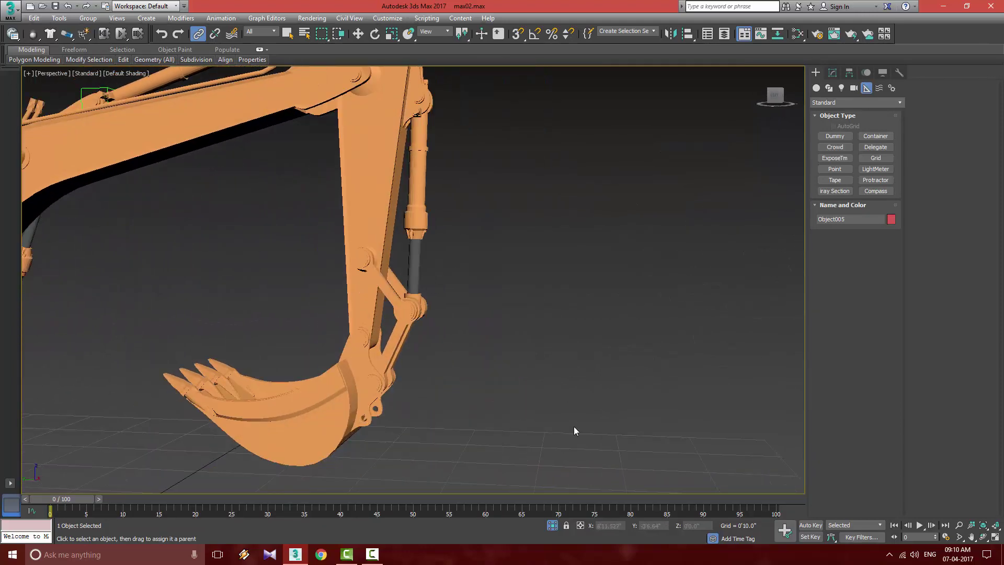
drag(214, 401, 214, 401)
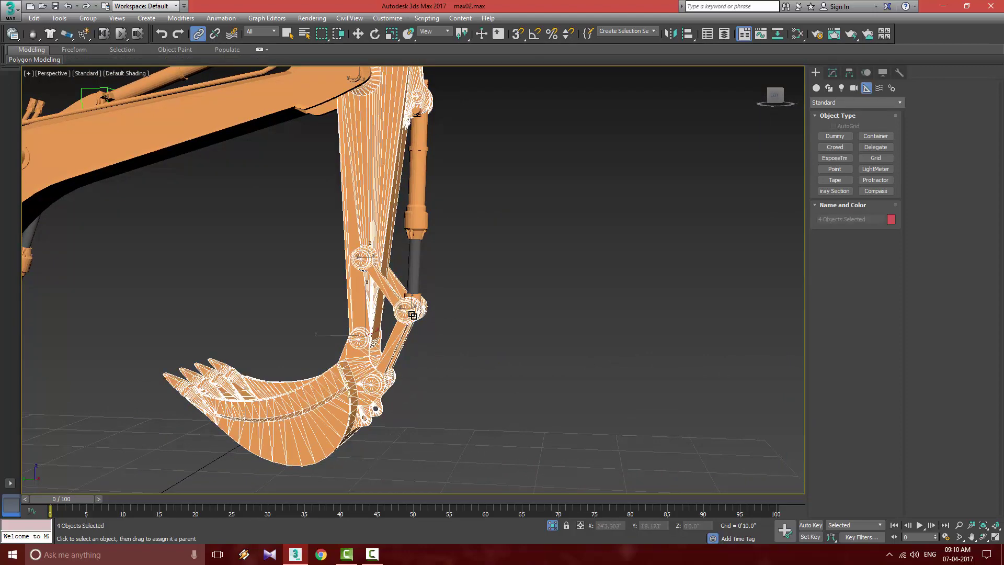
ctrl+click(416, 255)
ctrl+click(421, 218)
middle_drag(480, 268, 542, 398)
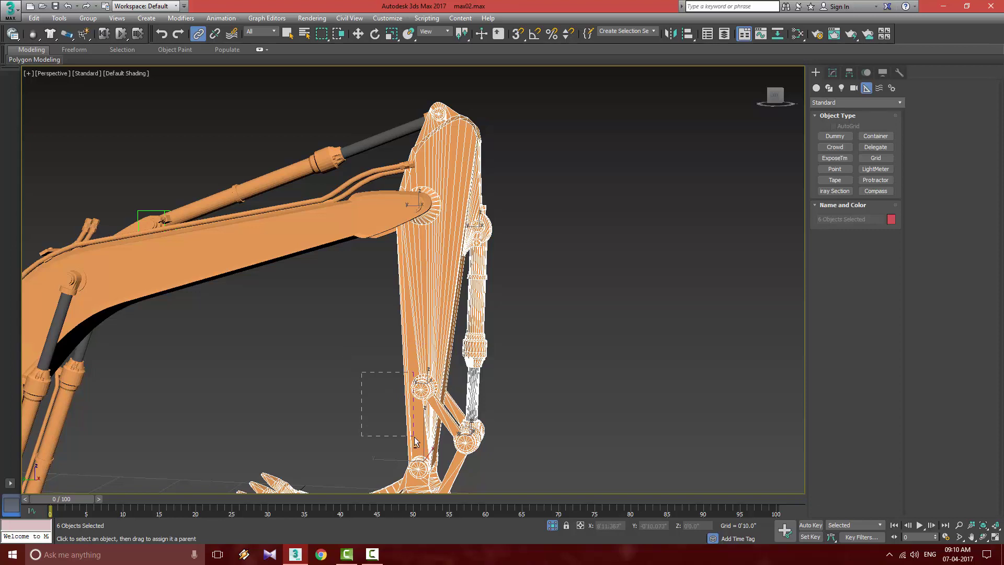
alt+drag(415, 442, 413, 438)
ctrl+click(440, 408)
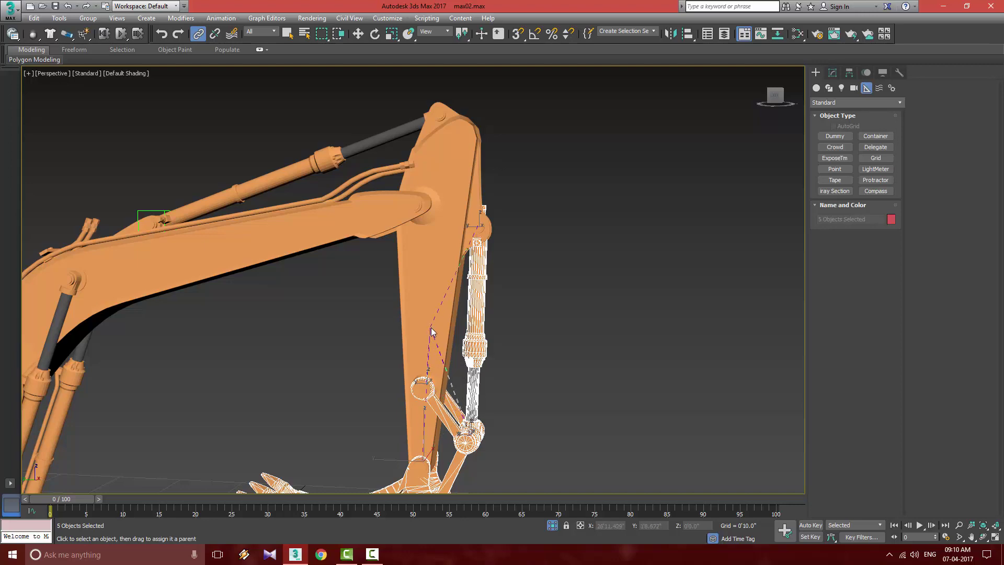
middle_drag(425, 285, 486, 266)
scroll(495, 176, down, 8)
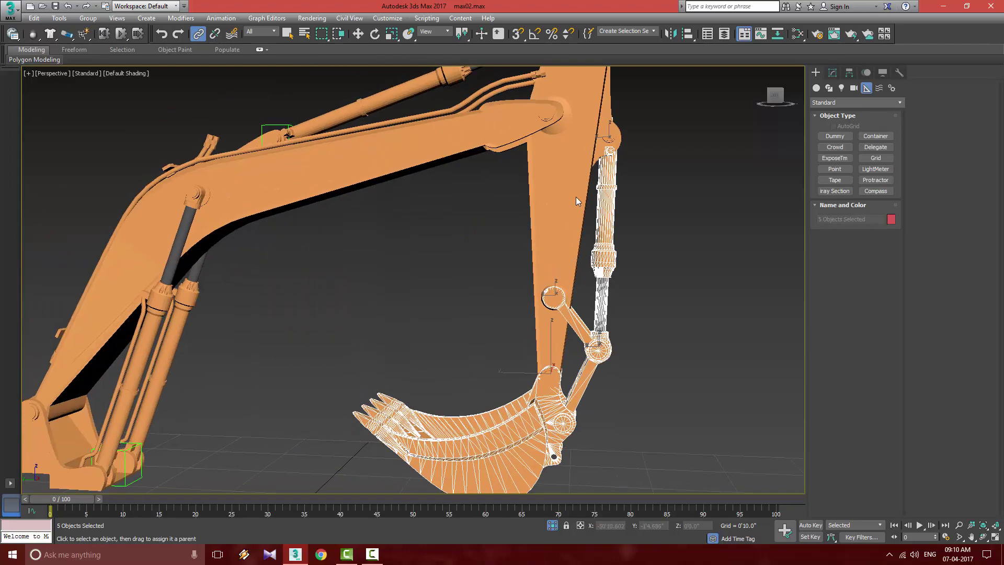
click(532, 232)
Examine the linked arm from the stick along the boom to the boom cylinders at the base bracket.
scroll(522, 247, up, 6)
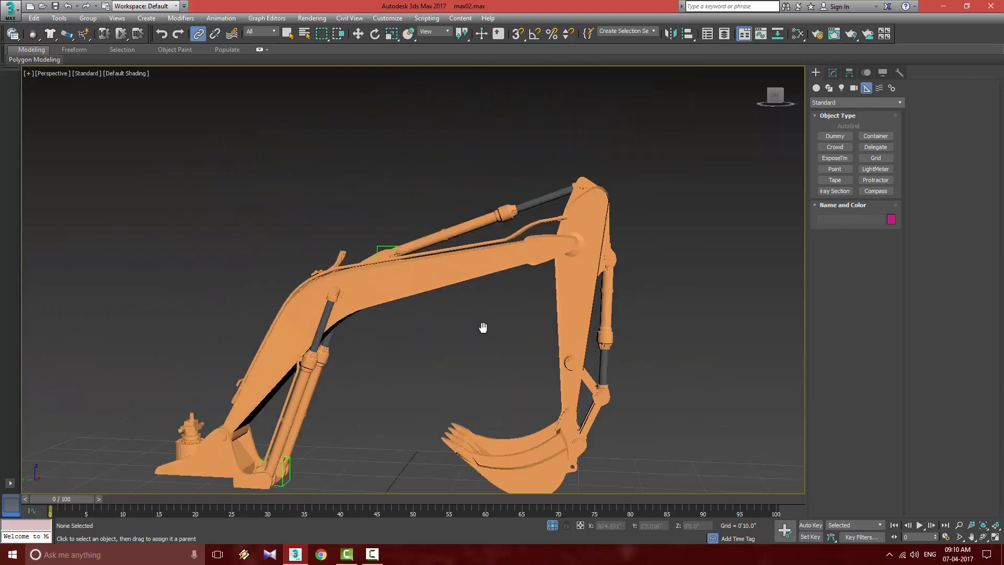
scroll(431, 271, up, 3)
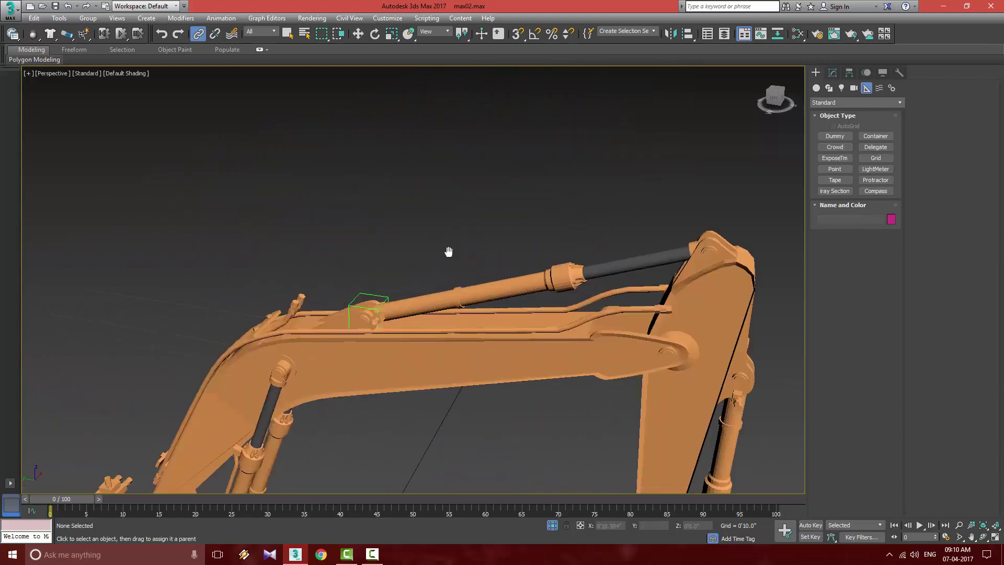
scroll(440, 251, up, 5)
scroll(426, 251, down, 6)
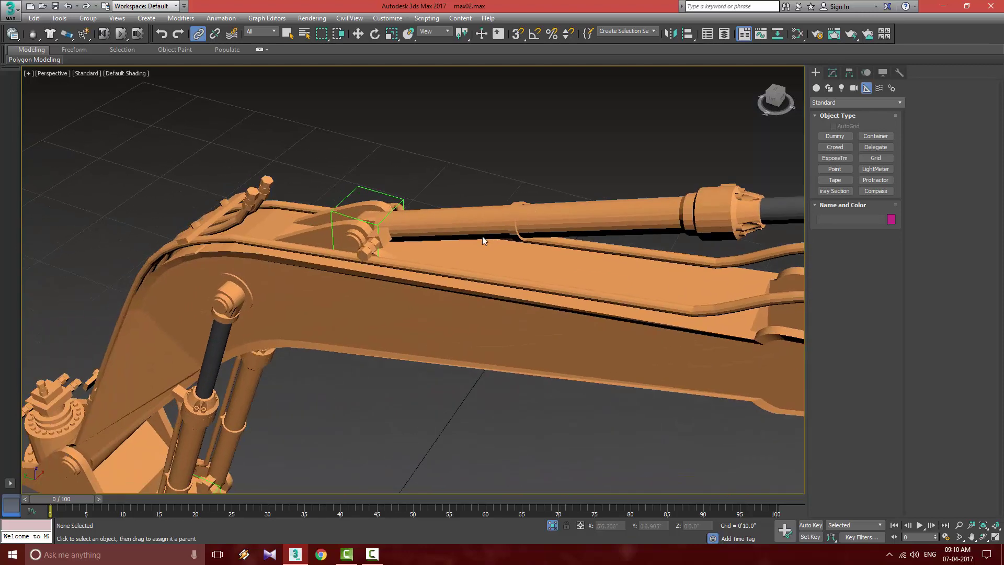
scroll(369, 289, up, 6)
scroll(368, 289, up, 3)
scroll(469, 326, up, 2)
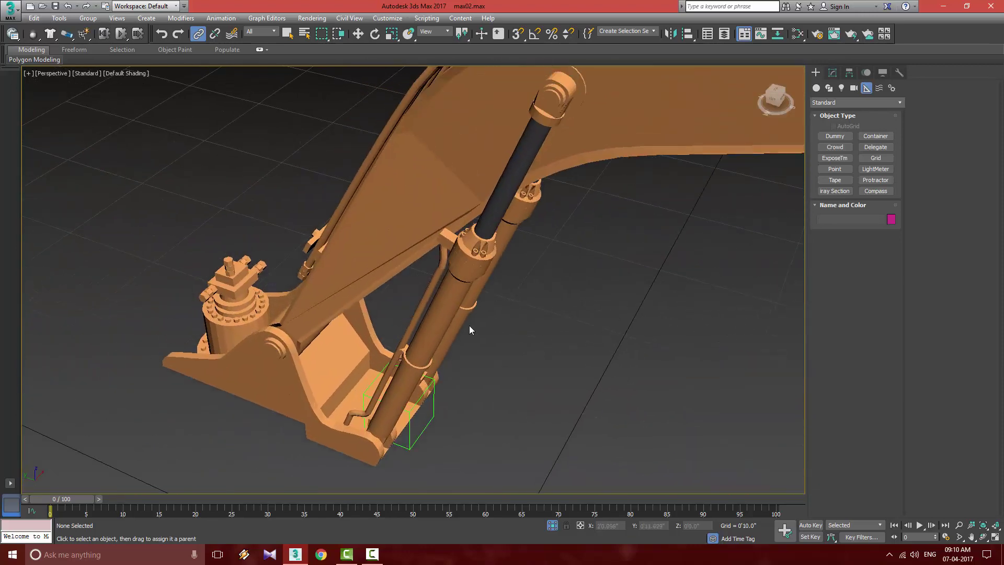
Assign a LookAt Constraint as the rotation controller of the boom cylinders (Object012).
click(867, 73)
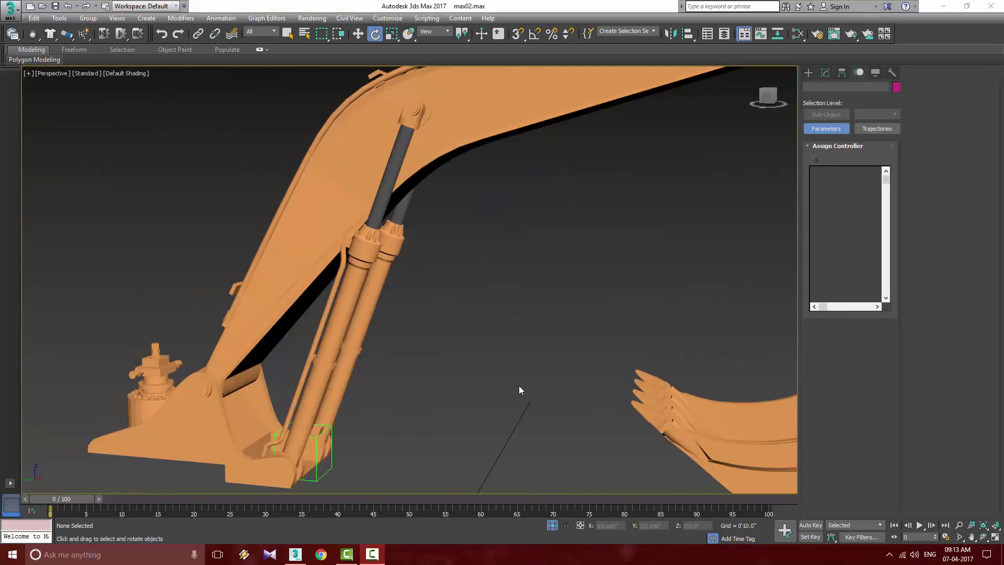
alt+middle_drag(512, 378, 471, 366)
click(419, 344)
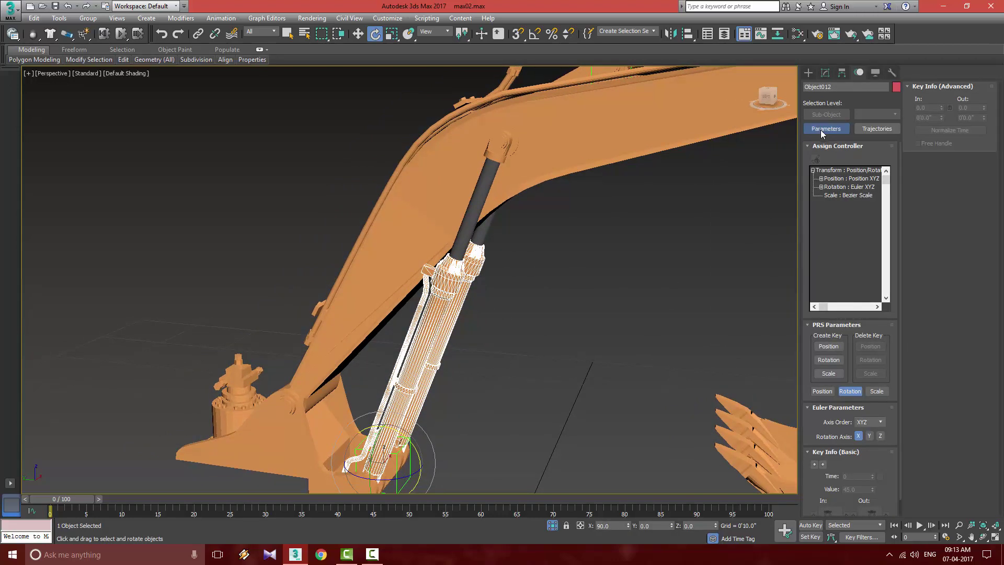
click(841, 188)
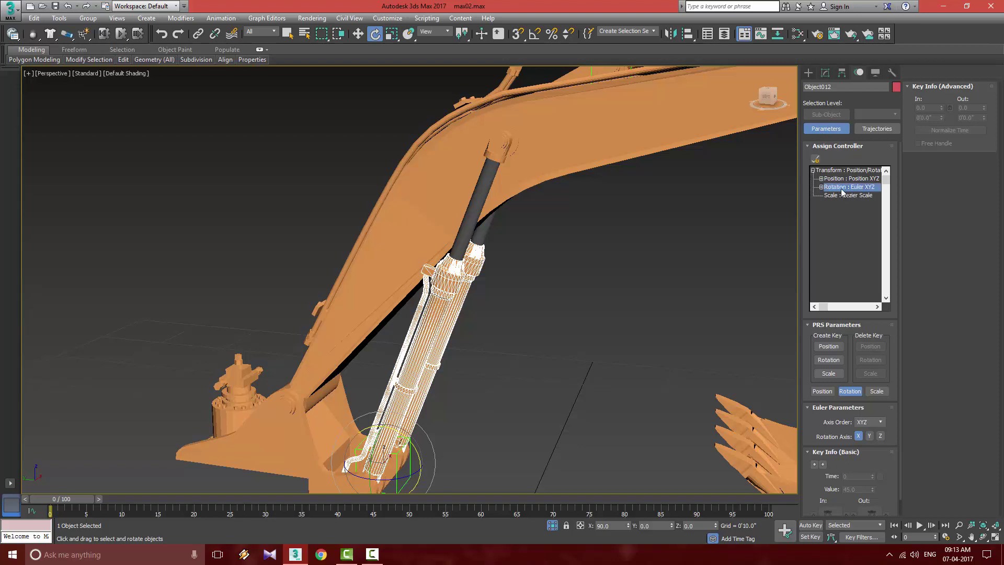
click(815, 159)
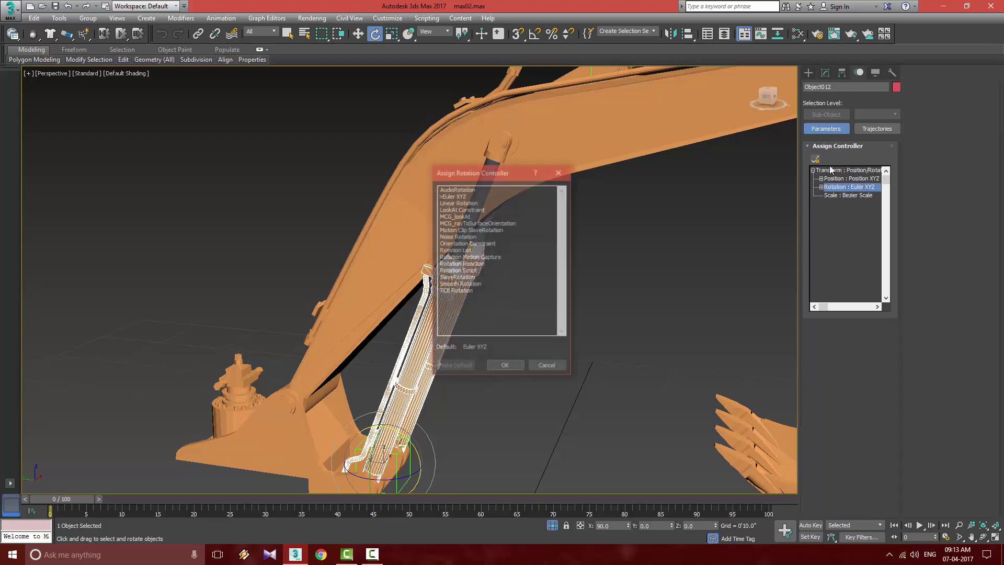
click(451, 209)
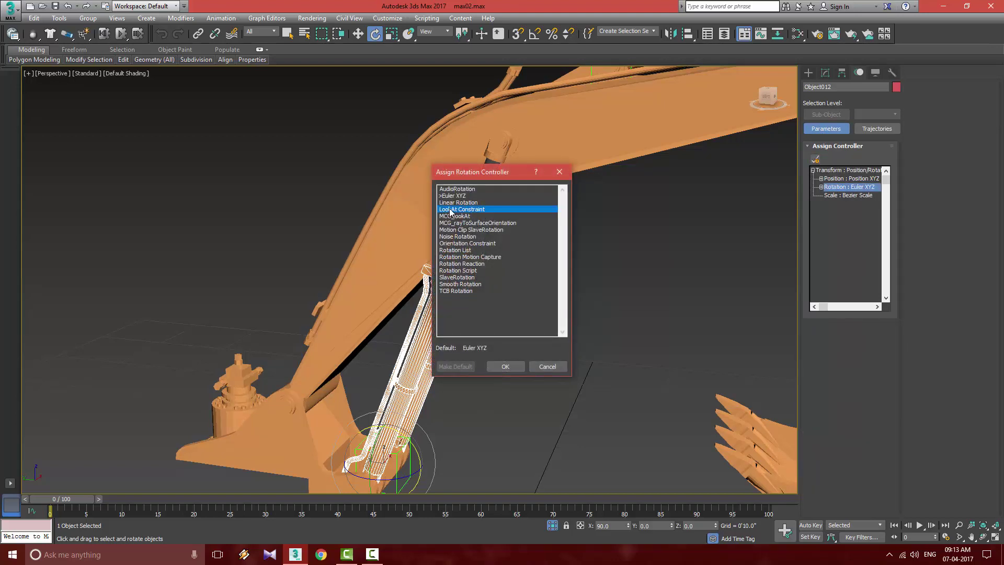
click(505, 366)
Add the boom cylinder rods (Object009) as the LookAt target of the boom cylinders and inspect their orientation.
alt+middle_drag(585, 292, 567, 268)
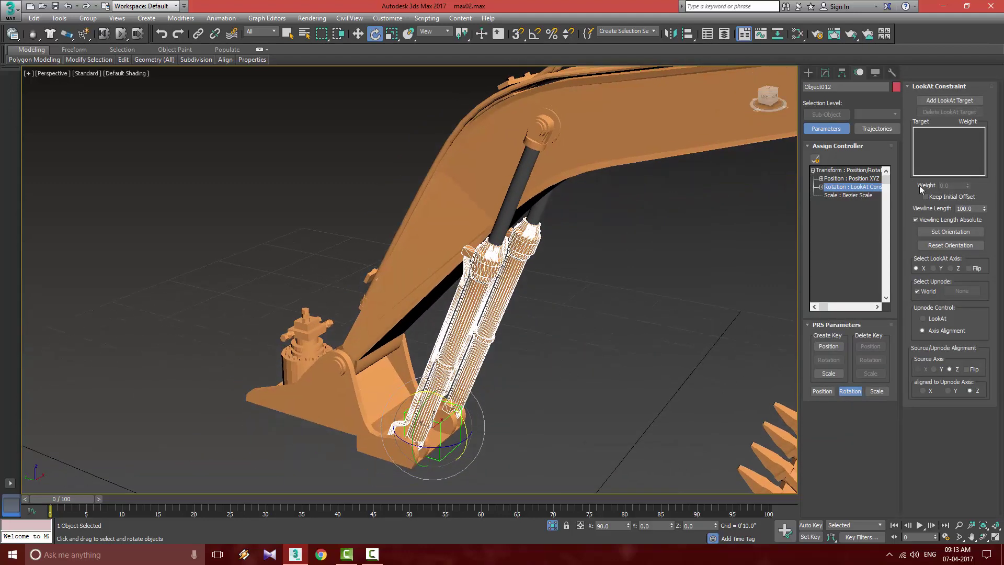
click(949, 100)
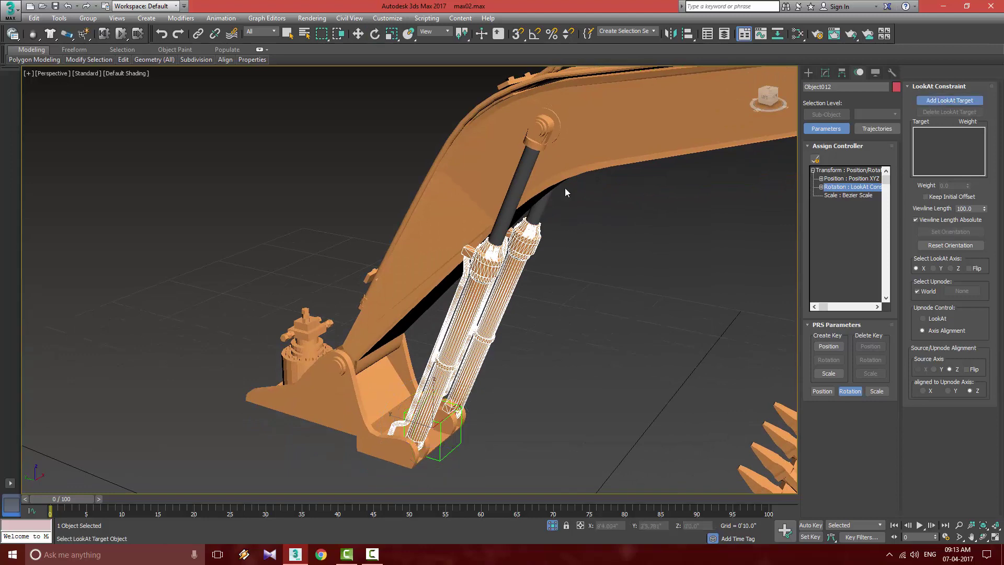
click(532, 142)
alt+middle_drag(563, 319, 328, 402)
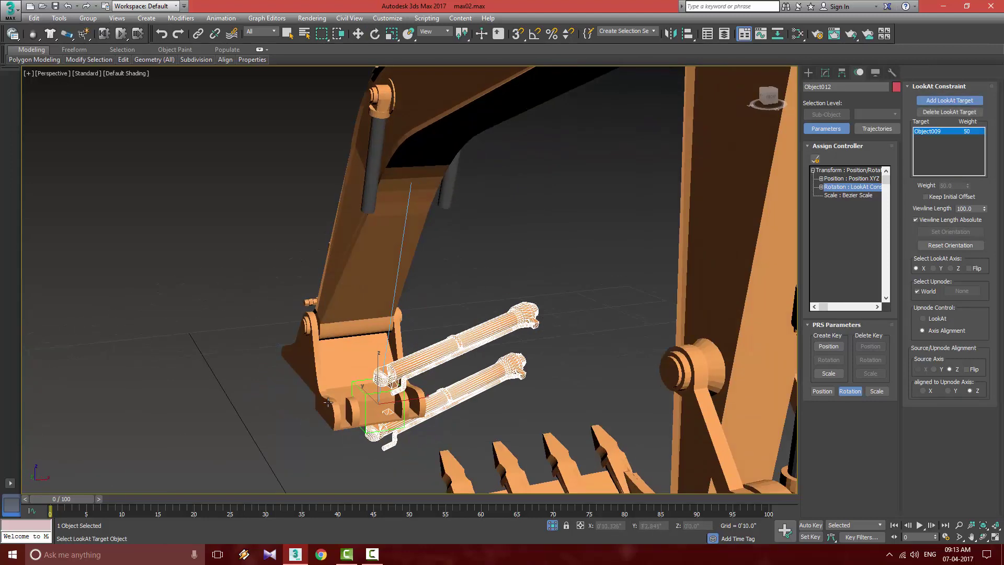
alt+middle_drag(405, 410, 459, 403)
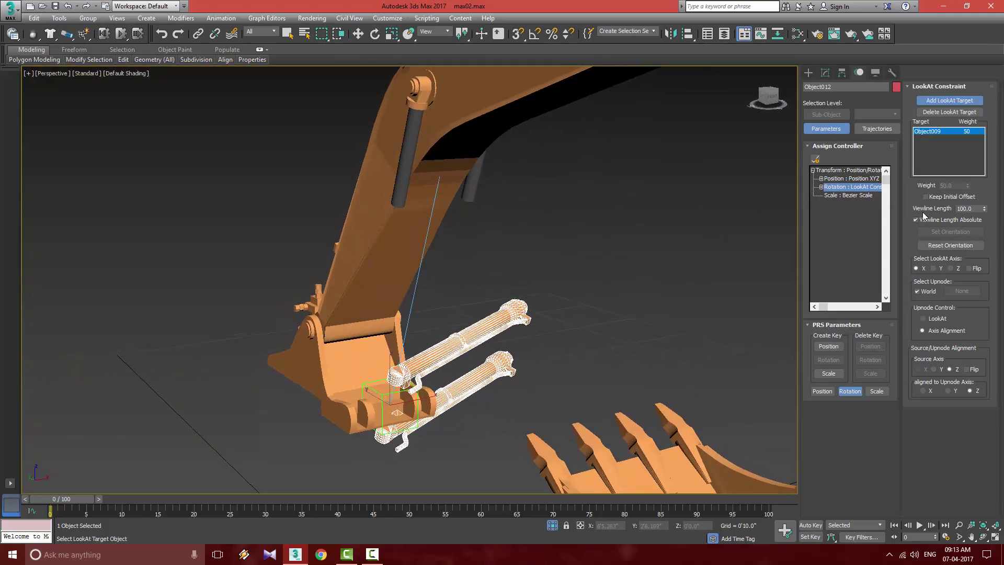
Set the LookAt axis of the boom cylinders' constraint to Y.
click(940, 267)
alt+middle_drag(627, 235, 644, 213)
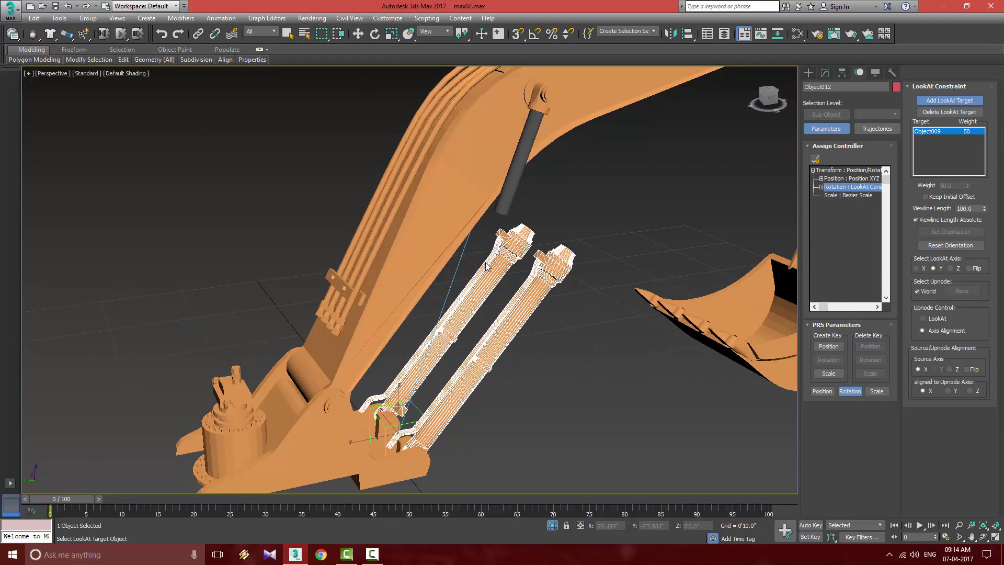
alt+middle_drag(513, 269, 528, 279)
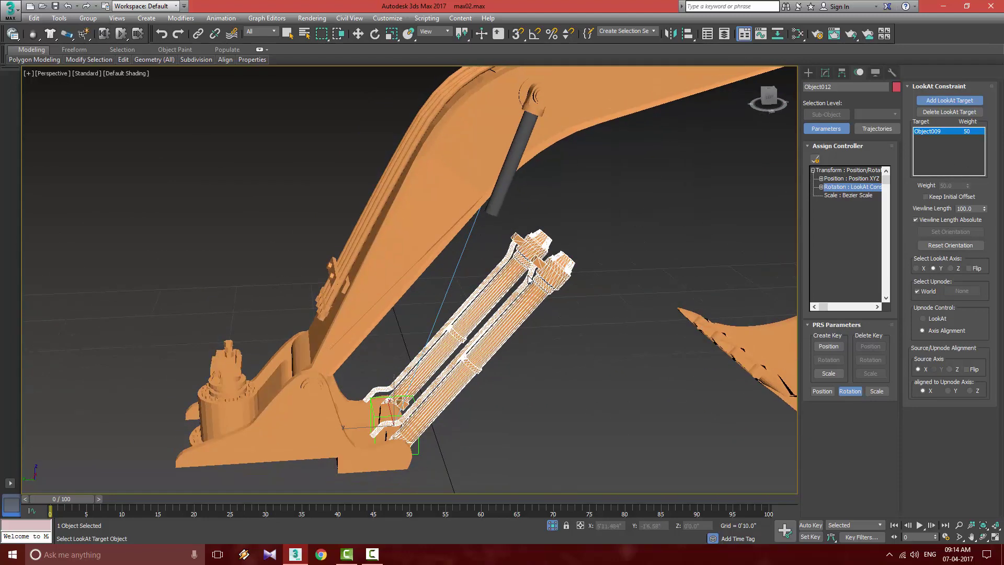
Rotate only the pivot of the boom cylinders about 20.6 degrees on X so the cylinders line up with their rods.
click(841, 74)
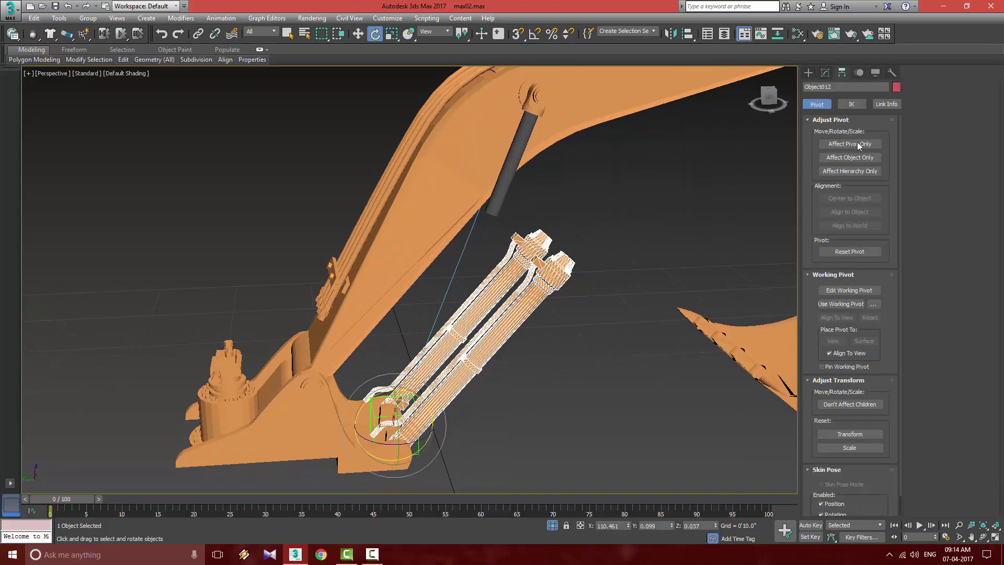
click(849, 144)
key(e)
alt+middle_drag(395, 436, 448, 403)
scroll(418, 376, up, 3)
scroll(471, 371, down, 4)
drag(453, 387, 474, 396)
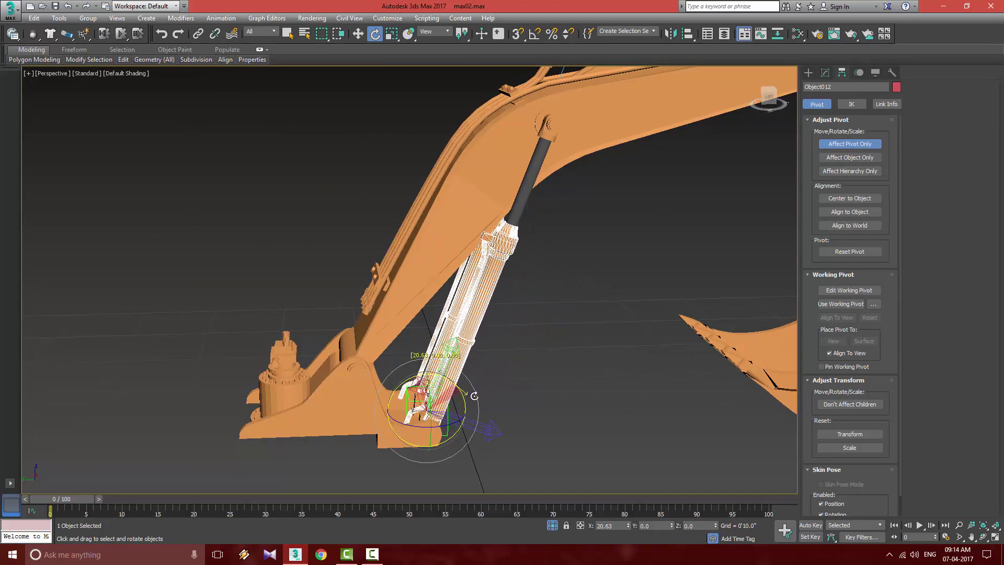
scroll(494, 341, up, 4)
alt+middle_drag(469, 345, 515, 318)
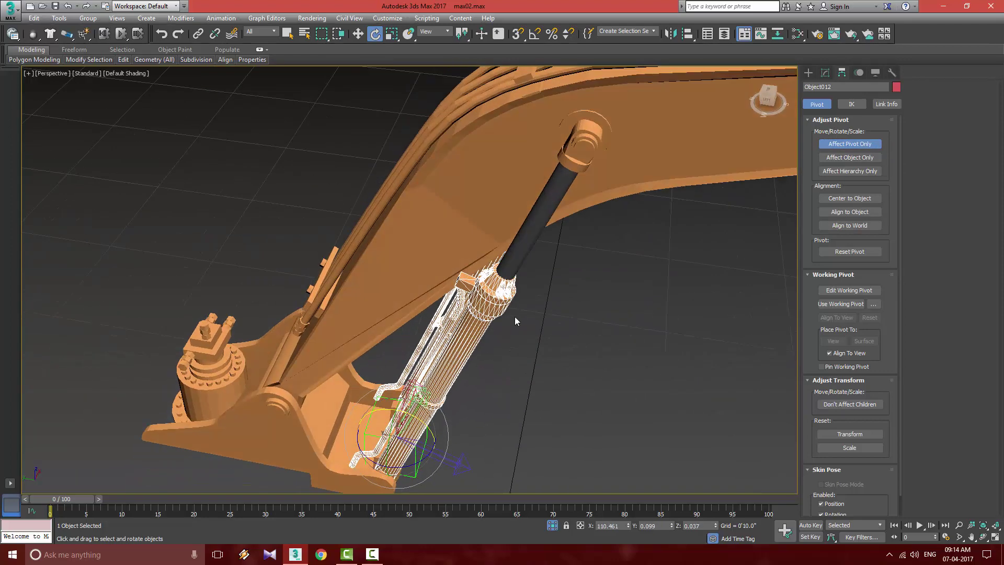
Fine-tune the boom cylinders' pivot rotation so the rods sit centred in the cylinder openings, and clear the selection.
scroll(512, 285, up, 4)
middle_drag(510, 277, 480, 254)
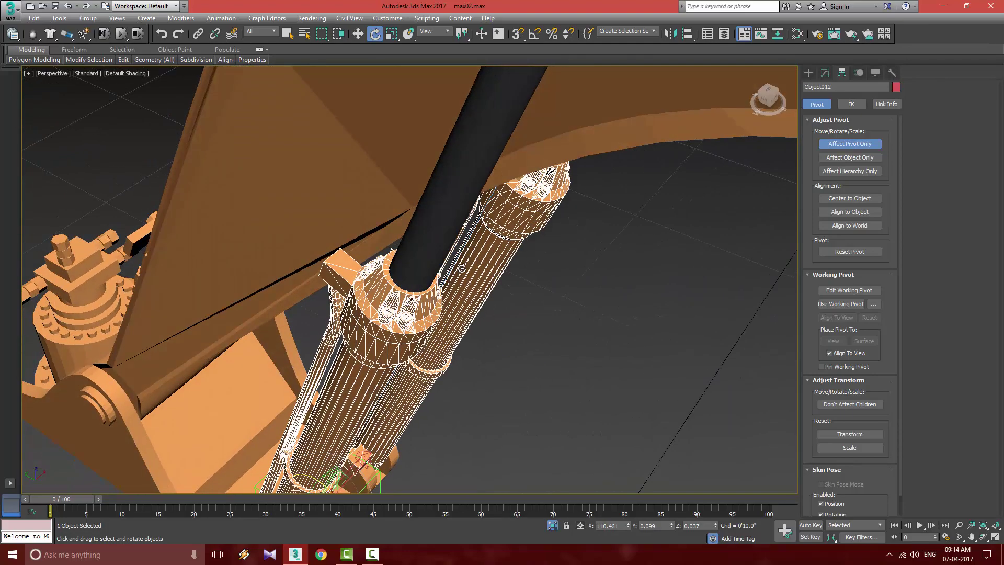
middle_drag(389, 389, 445, 350)
drag(411, 449, 410, 446)
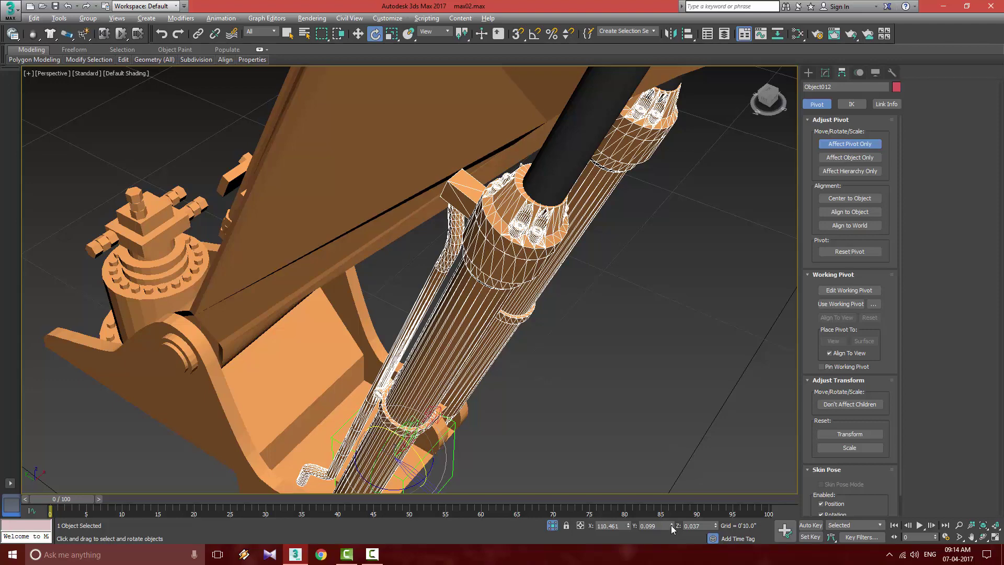
drag(671, 526, 633, 38)
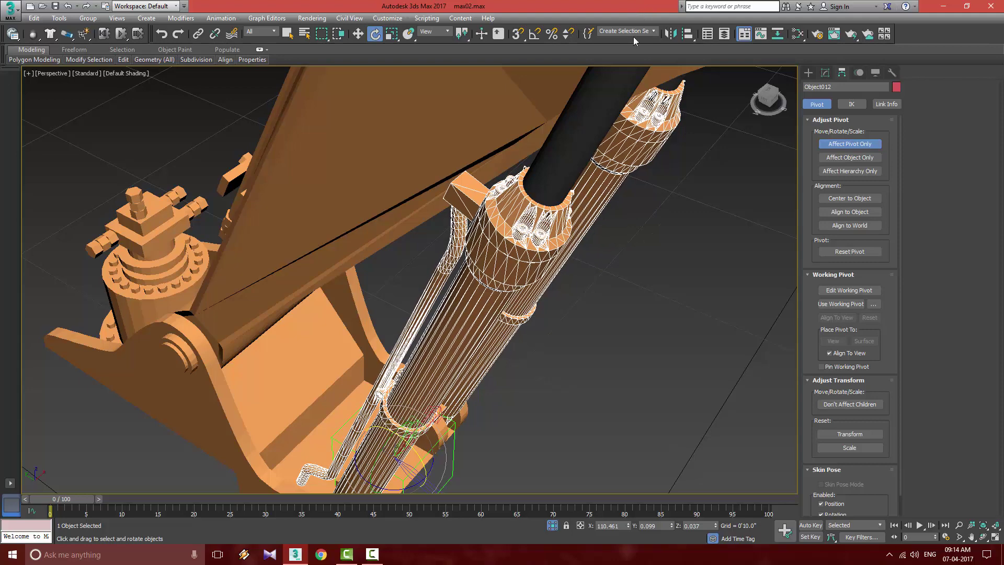
click(653, 255)
Assign a LookAt Constraint as the rotation controller of the boom cylinder rods (Object009).
scroll(643, 254, down, 5)
alt+middle_drag(585, 238, 583, 218)
scroll(583, 222, up, 6)
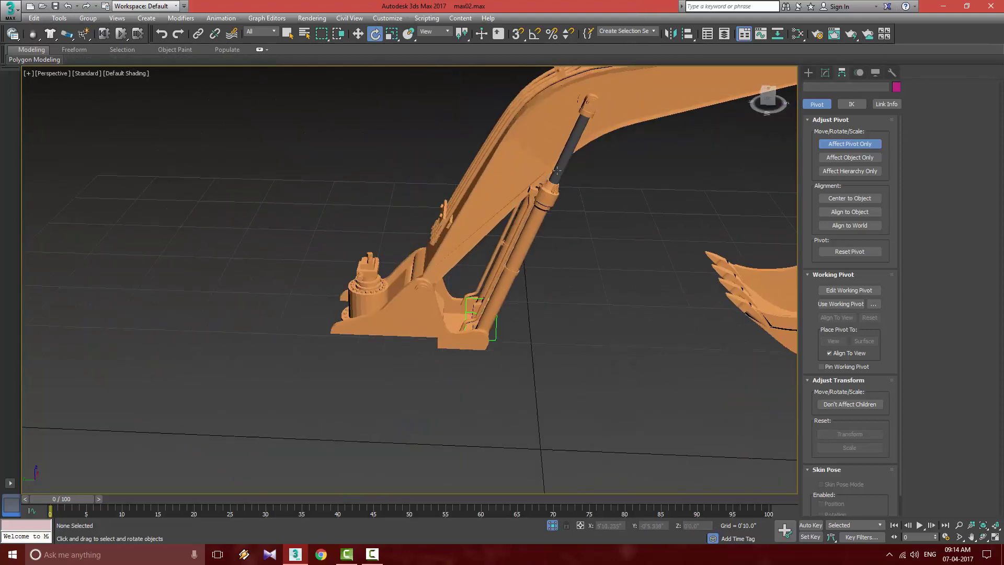
click(584, 173)
middle_drag(585, 173, 533, 220)
click(826, 73)
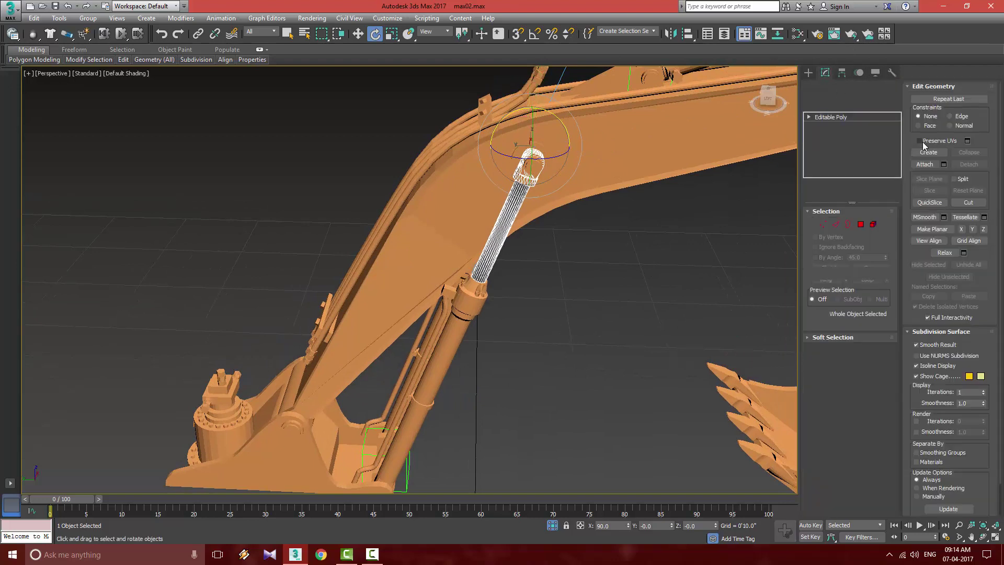
click(858, 72)
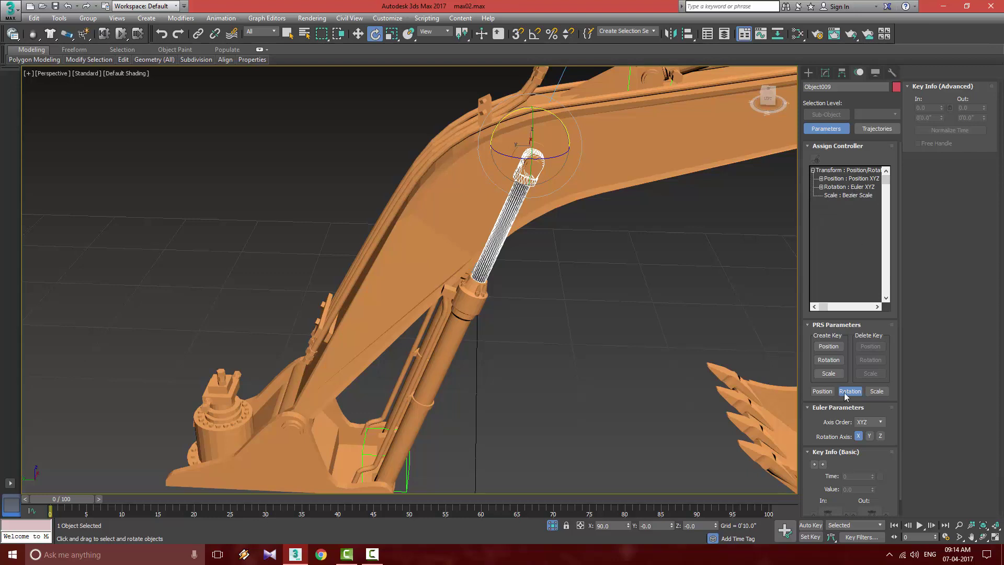
click(846, 189)
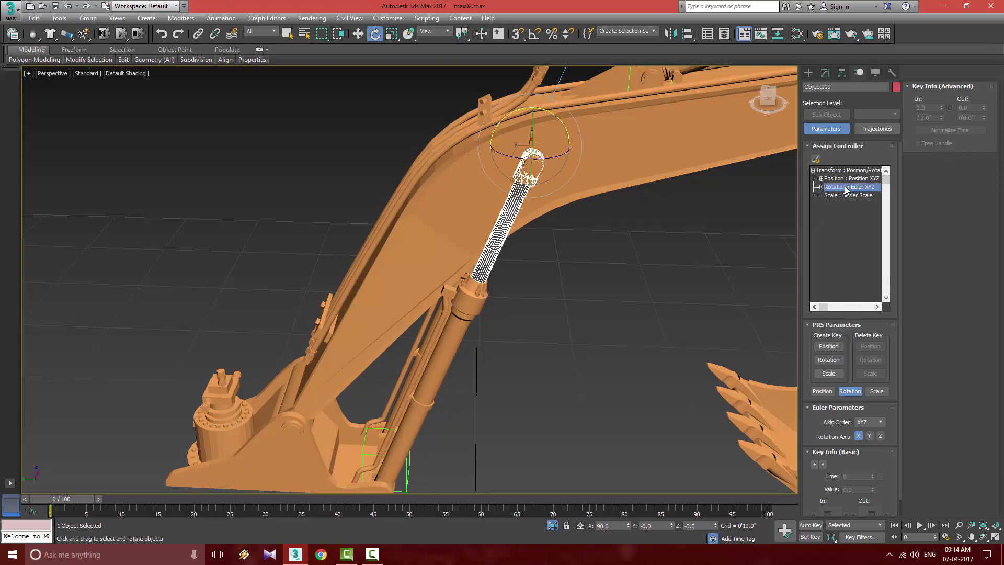
click(816, 160)
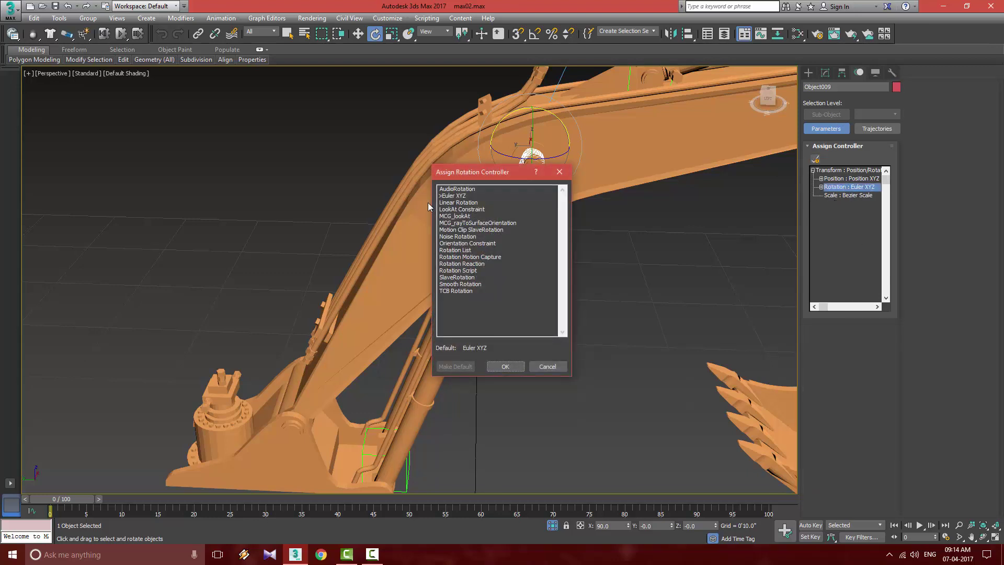
click(471, 210)
click(506, 365)
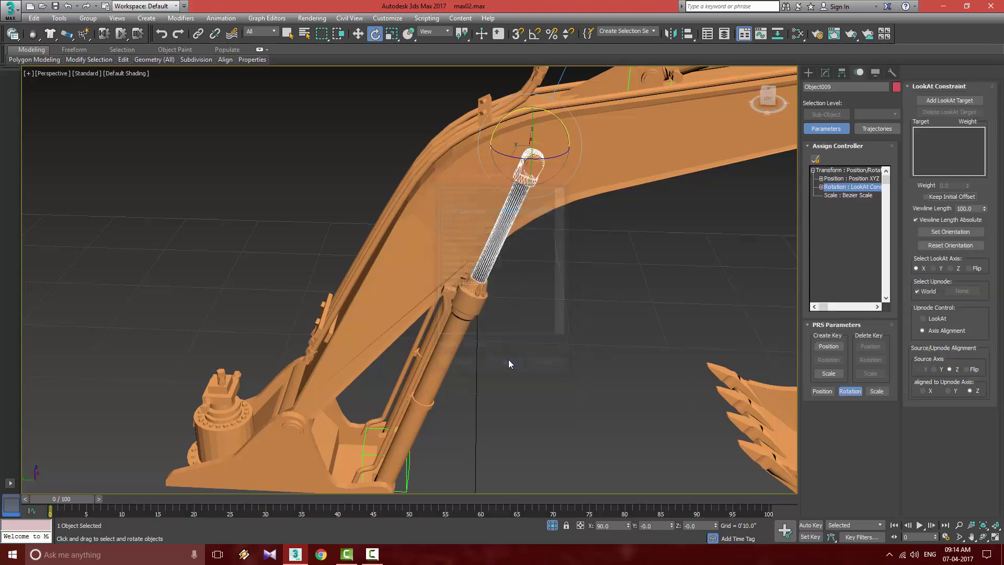
Add Dummy002 at the base bracket as the LookAt target of the boom cylinder rods and set their LookAt axis to Y.
click(943, 100)
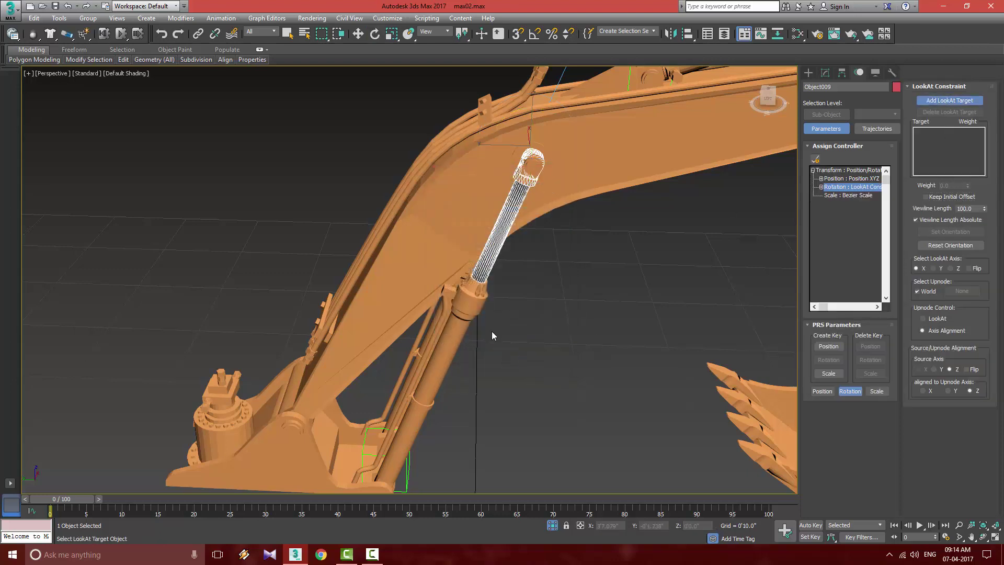
scroll(491, 331, up, 6)
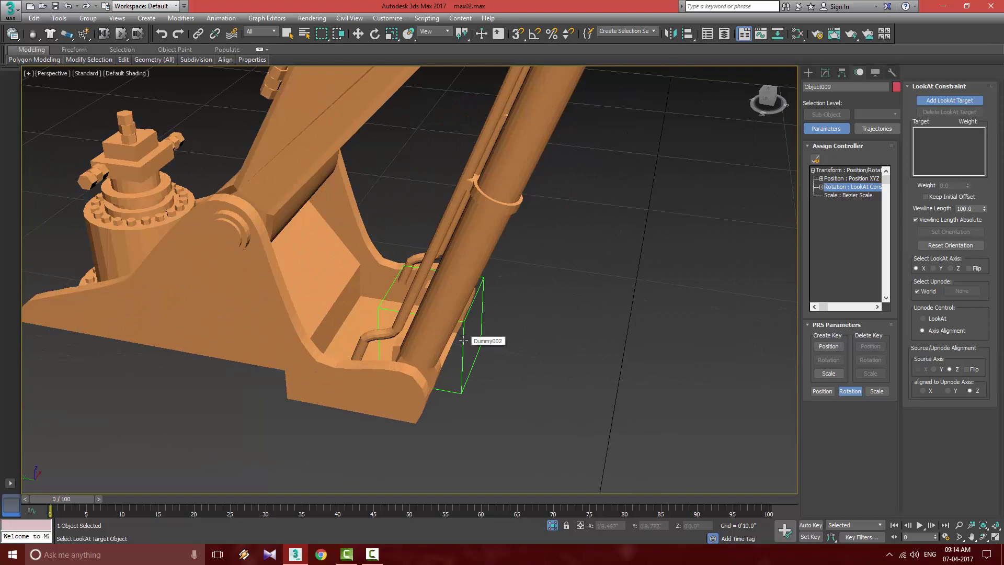
click(464, 340)
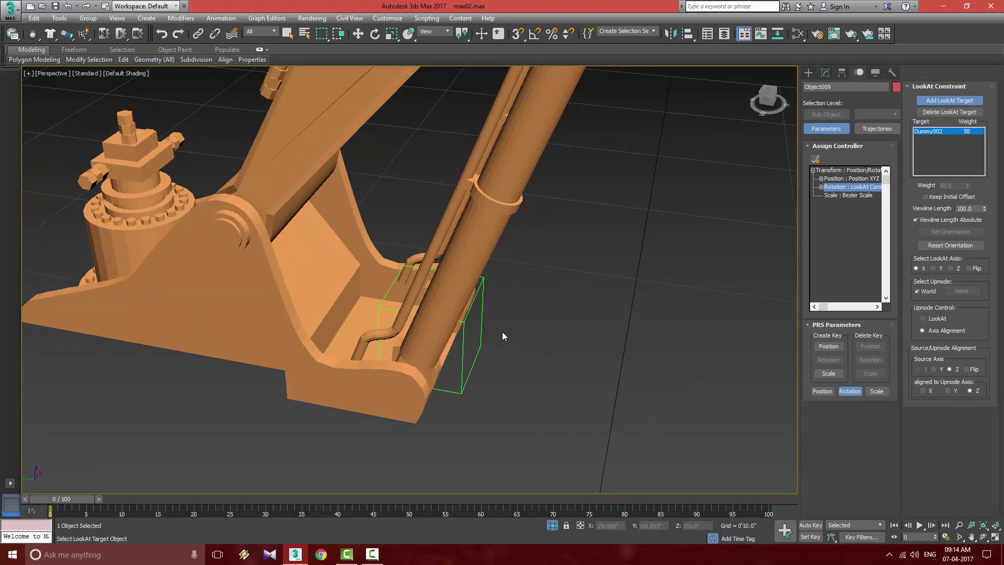
scroll(502, 332, down, 6)
alt+middle_drag(477, 335, 449, 457)
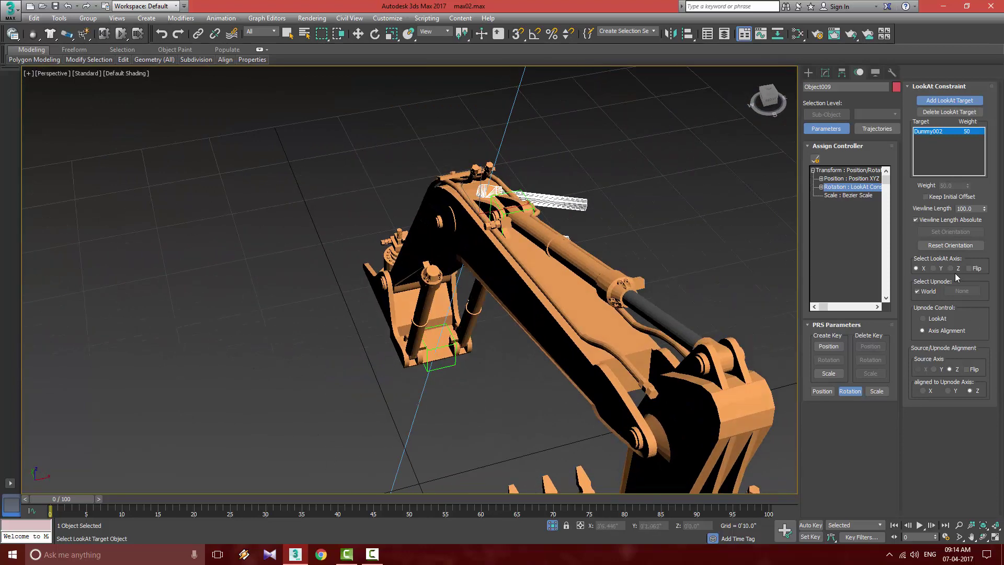
click(934, 268)
alt+middle_drag(542, 359, 583, 372)
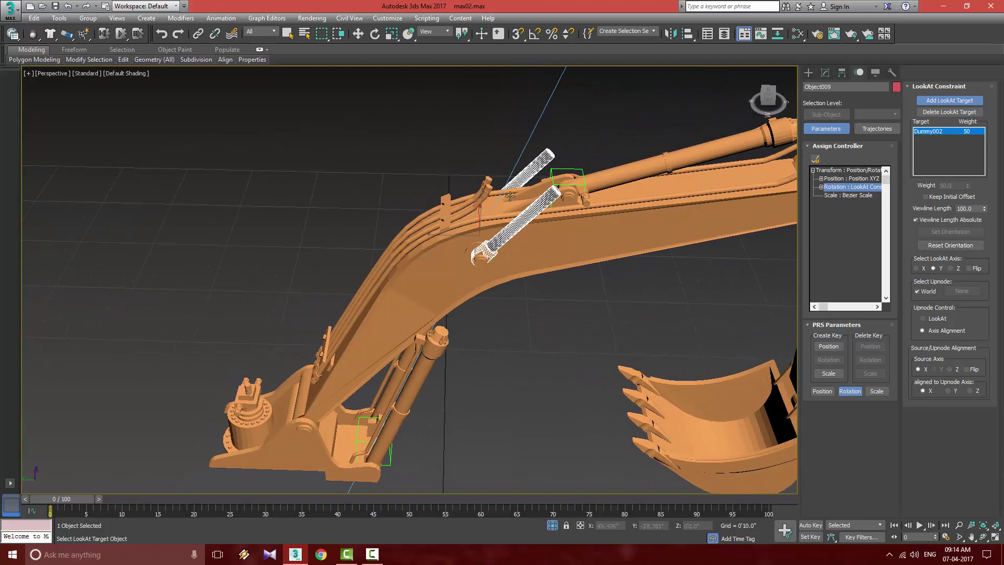
Rotate only the pivot of the boom cylinder rods until they point down into the boom cylinders, and finish pivot editing.
key(e)
click(842, 72)
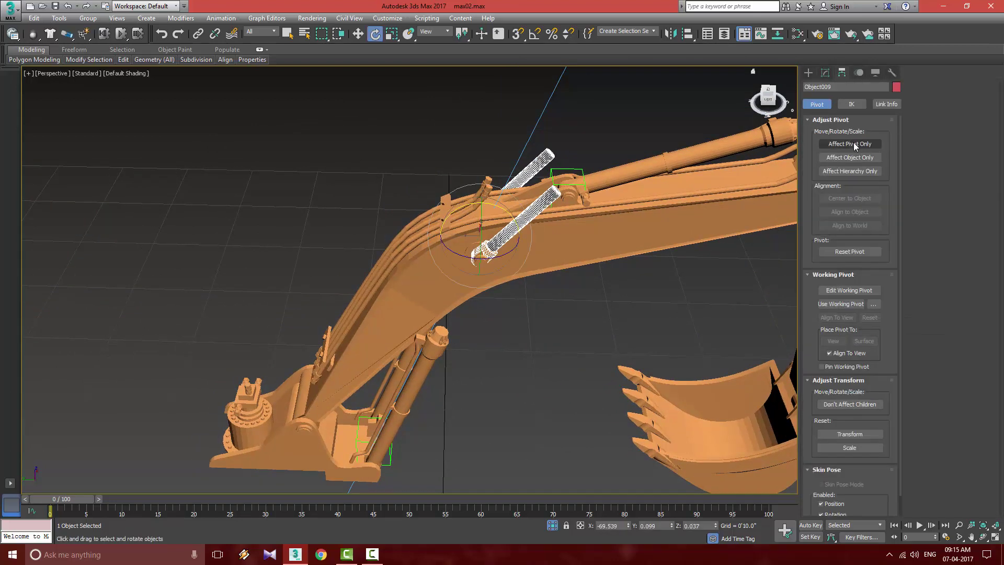
click(855, 146)
middle_drag(466, 281, 473, 273)
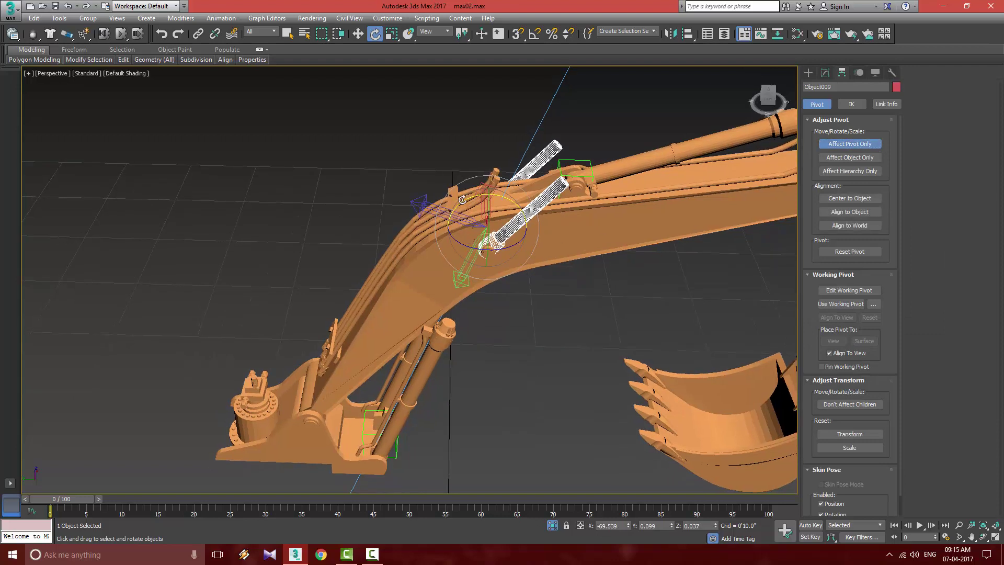
drag(462, 199, 294, 240)
scroll(414, 292, up, 2)
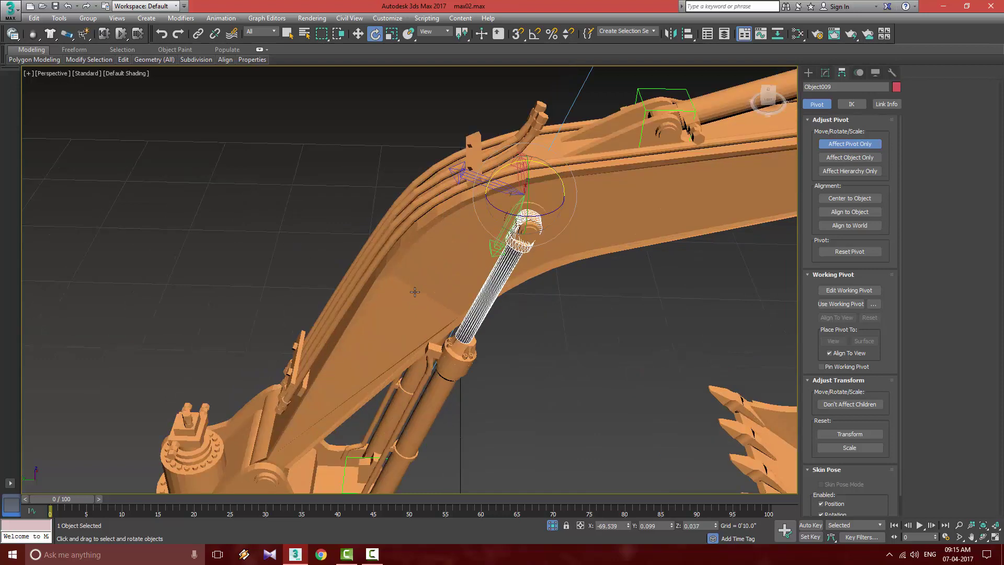
scroll(513, 418, up, 2)
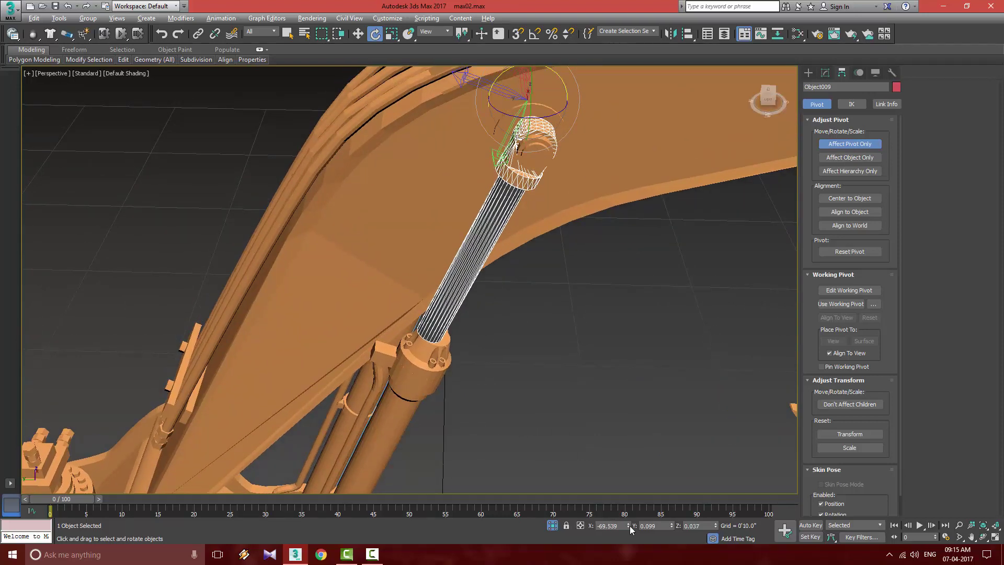
drag(629, 526, 616, 454)
key(ctrl+z)
alt+middle_drag(616, 454, 508, 390)
scroll(507, 390, up, 1)
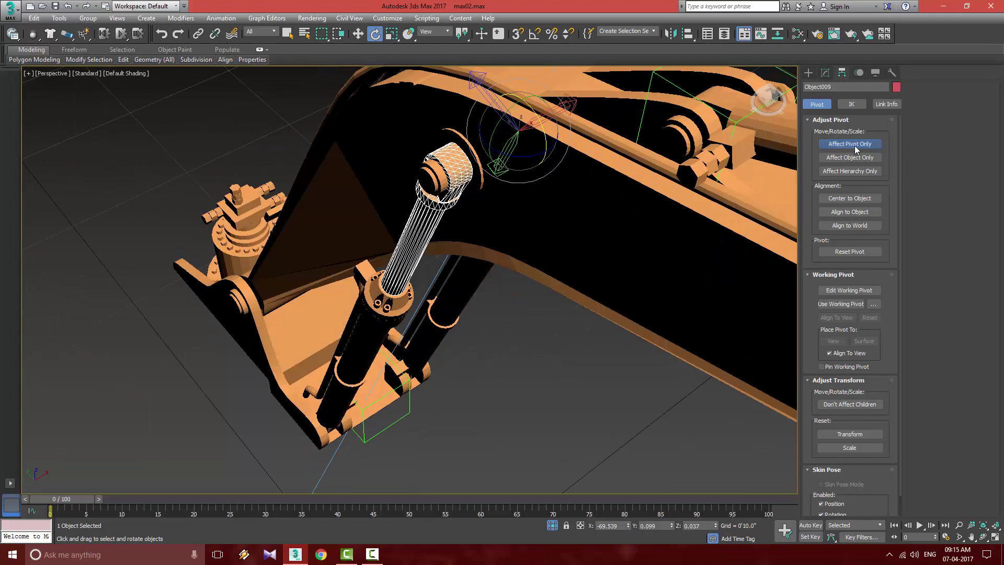
click(854, 146)
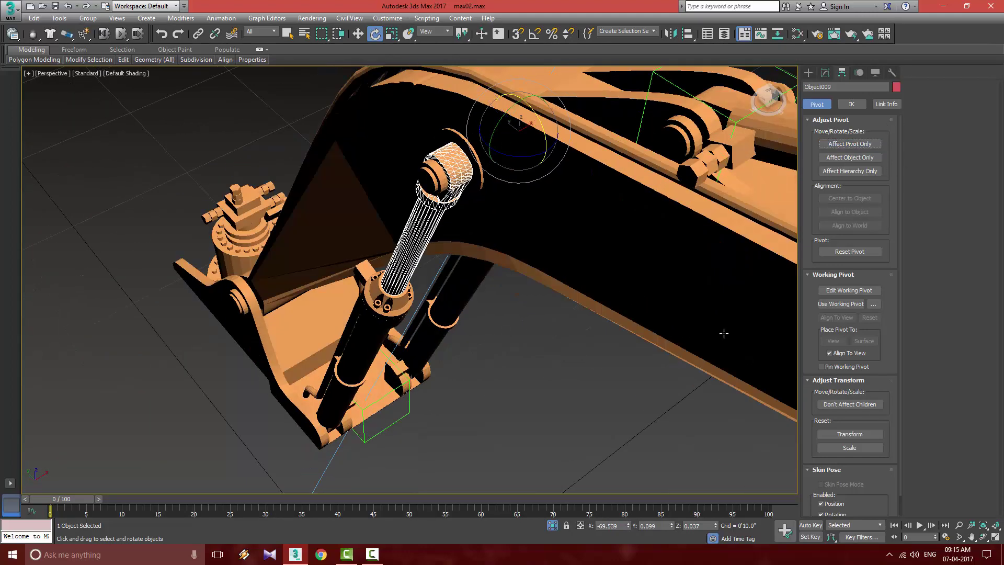
Select the vertices at the lower ends of the boom cylinder rods in the Left view.
click(826, 73)
alt+middle_drag(377, 283, 568, 189)
key(shift+z)
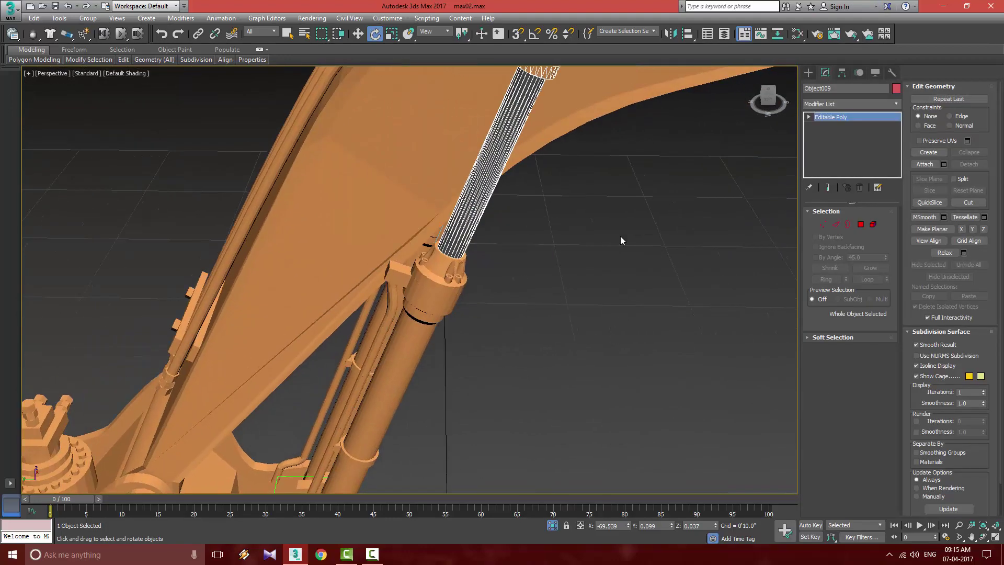
click(863, 224)
click(823, 225)
key(alt+w)
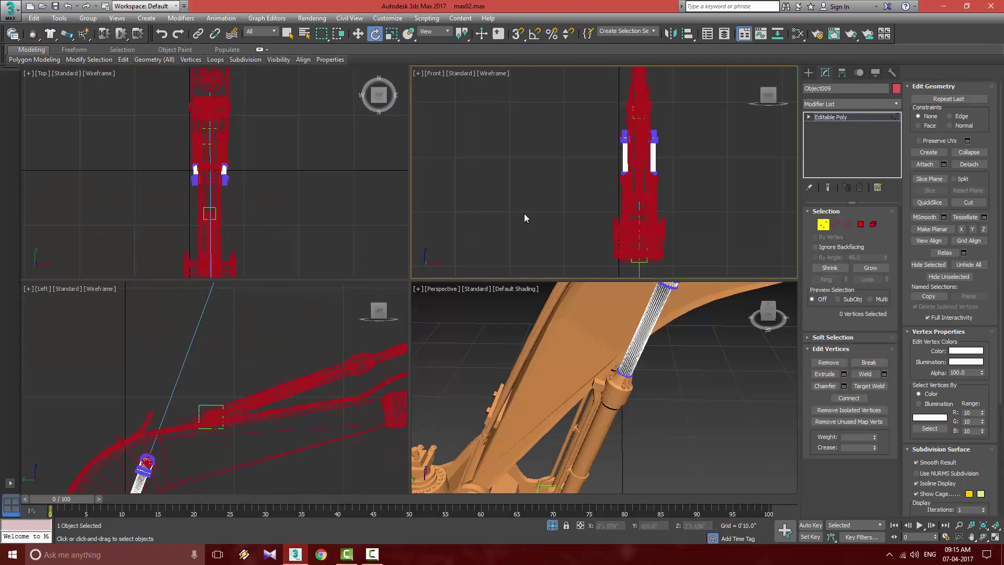
key(alt+w)
key(alt+w)
right_click(300, 349)
key(alt+w)
middle_drag(324, 327, 450, 116)
middle_drag(373, 317, 467, 242)
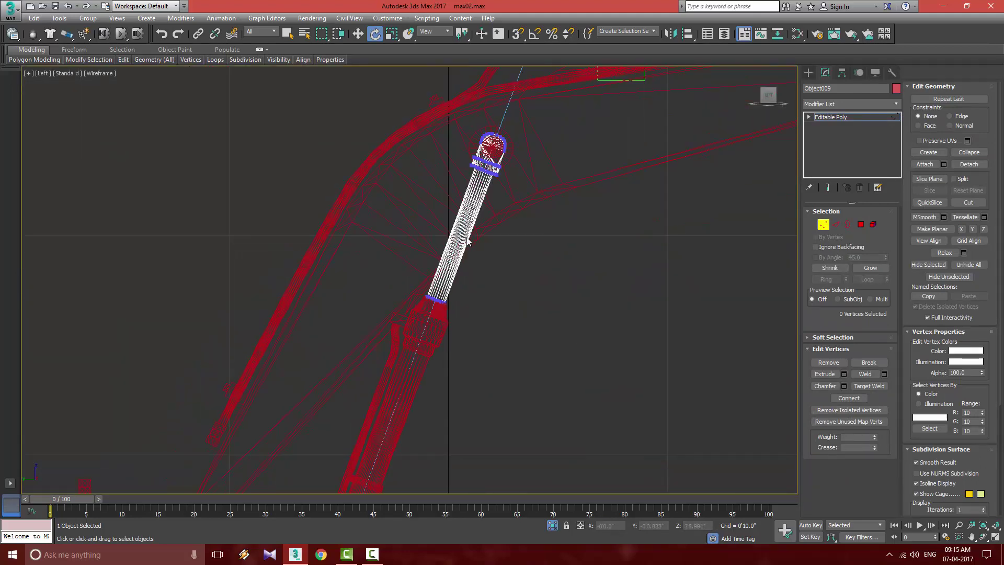
scroll(467, 241, up, 3)
drag(341, 337, 513, 460)
middle_drag(513, 460, 622, 244)
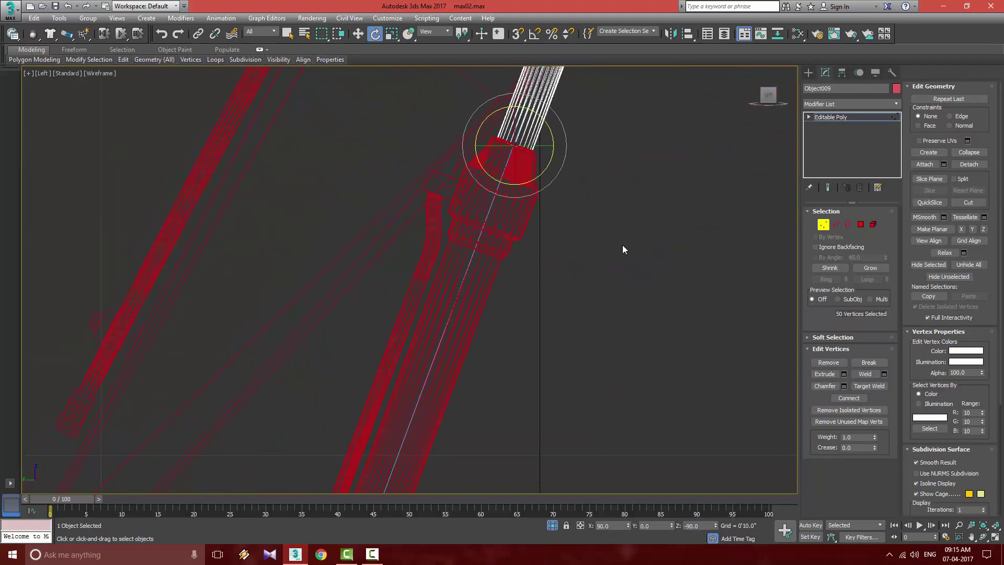
Lengthen the rods by moving the selected end vertices down along the axis, deep inside the boom cylinders.
key(w)
middle_drag(545, 184, 550, 223)
drag(535, 168, 410, 464)
middle_drag(547, 287, 562, 140)
middle_drag(520, 292, 508, 344)
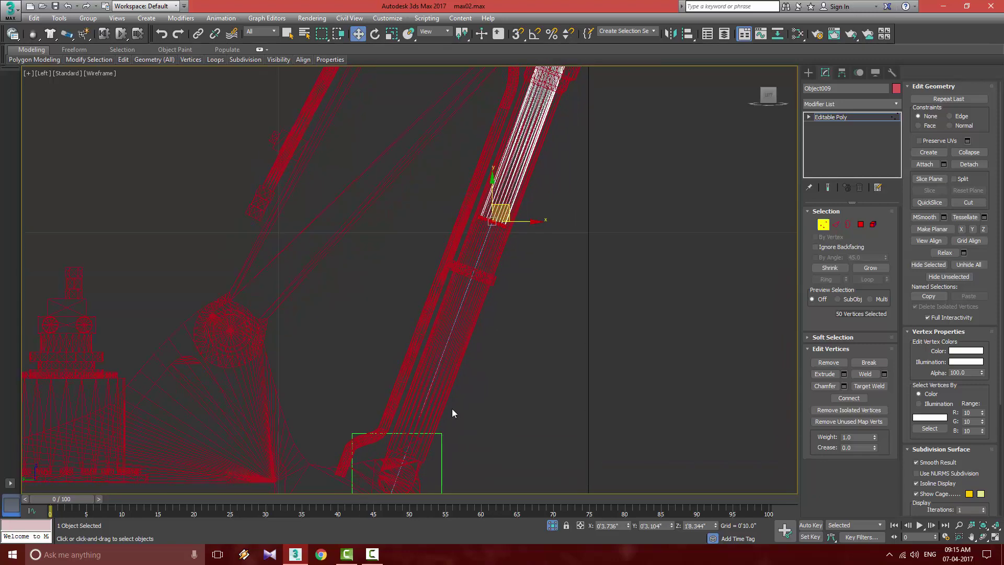
middle_drag(523, 248, 475, 413)
middle_drag(551, 256, 469, 219)
scroll(504, 278, down, 8)
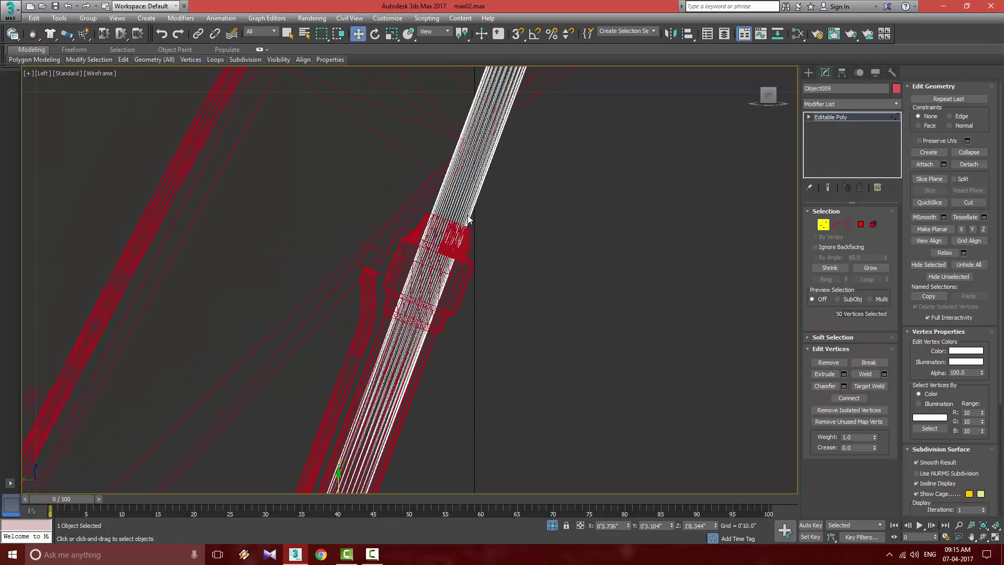
Clear the vertex selection, return to the full Perspective view and leave vertex editing of the rods.
click(583, 283)
middle_drag(583, 283, 533, 318)
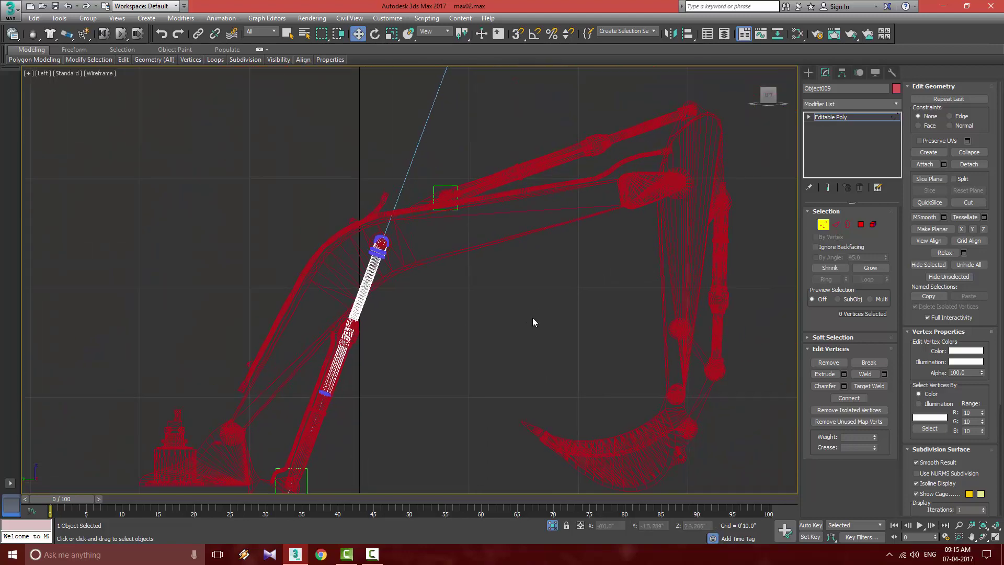
key(alt+w)
click(566, 360)
key(alt+w)
scroll(586, 349, down, 8)
scroll(592, 283, up, 3)
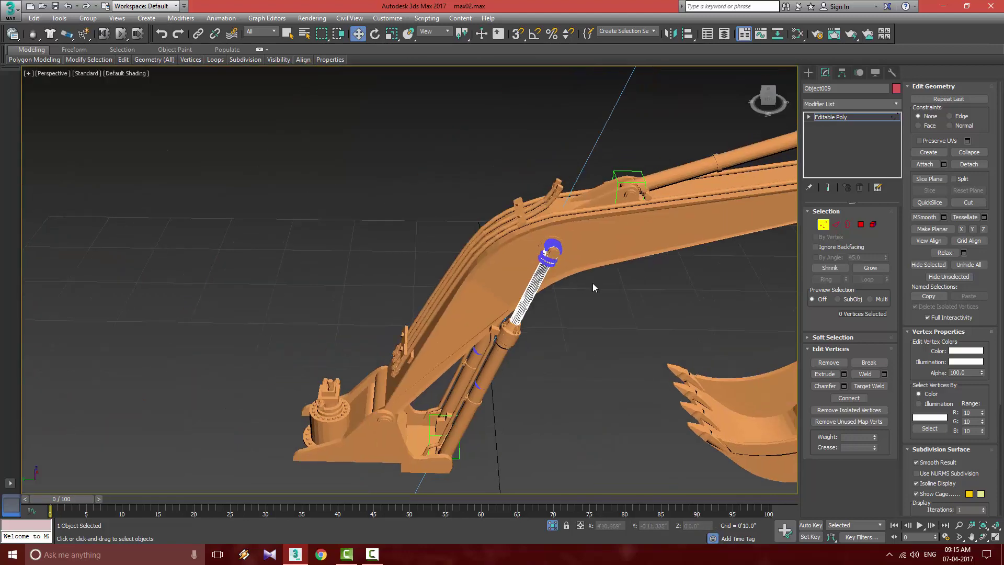
click(836, 117)
Test the rods' aiming by moving them along the boom, and undo the move.
scroll(546, 207, up, 3)
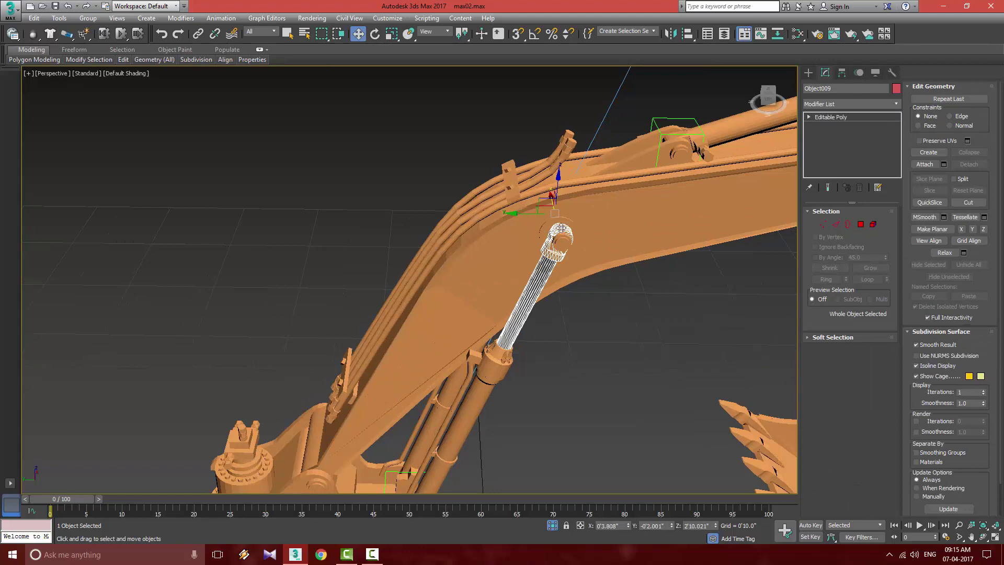
drag(548, 201, 513, 193)
key(ctrl+z)
middle_drag(651, 285, 412, 342)
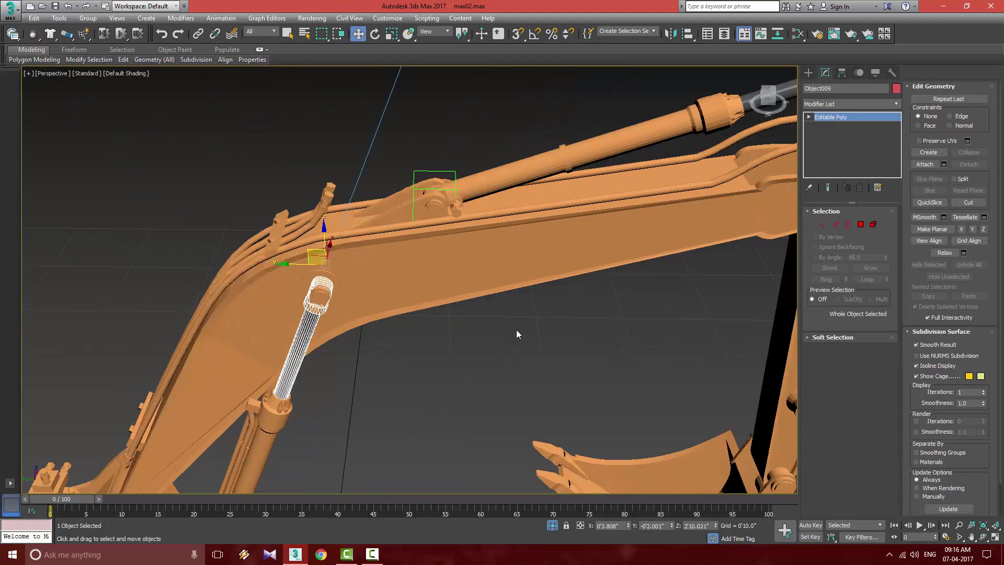
Assign a LookAt Constraint to the rotation of the arm cylinder on top of the boom.
middle_drag(638, 327, 405, 420)
click(437, 221)
middle_drag(528, 252, 543, 316)
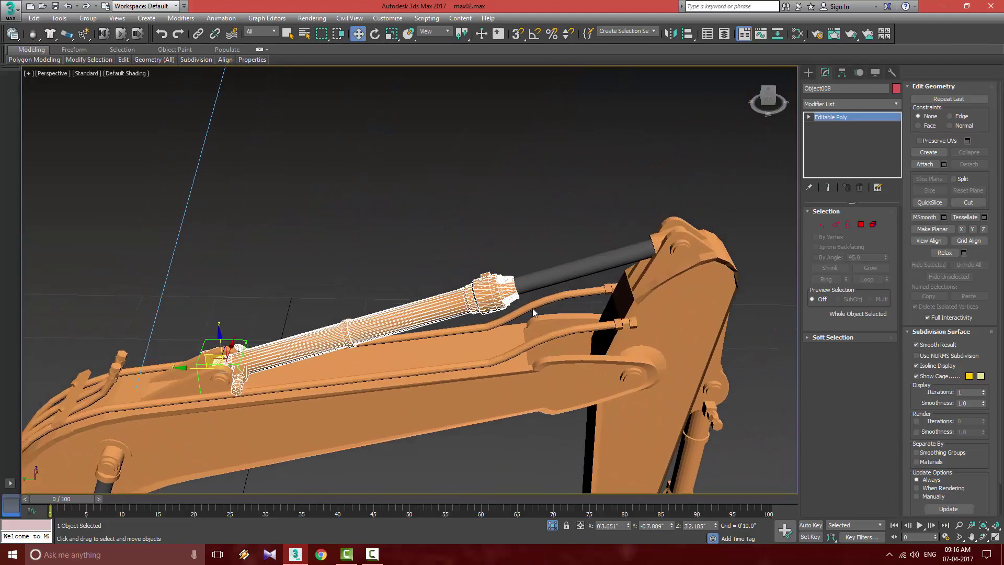
scroll(462, 275, up, 2)
middle_drag(462, 275, 523, 250)
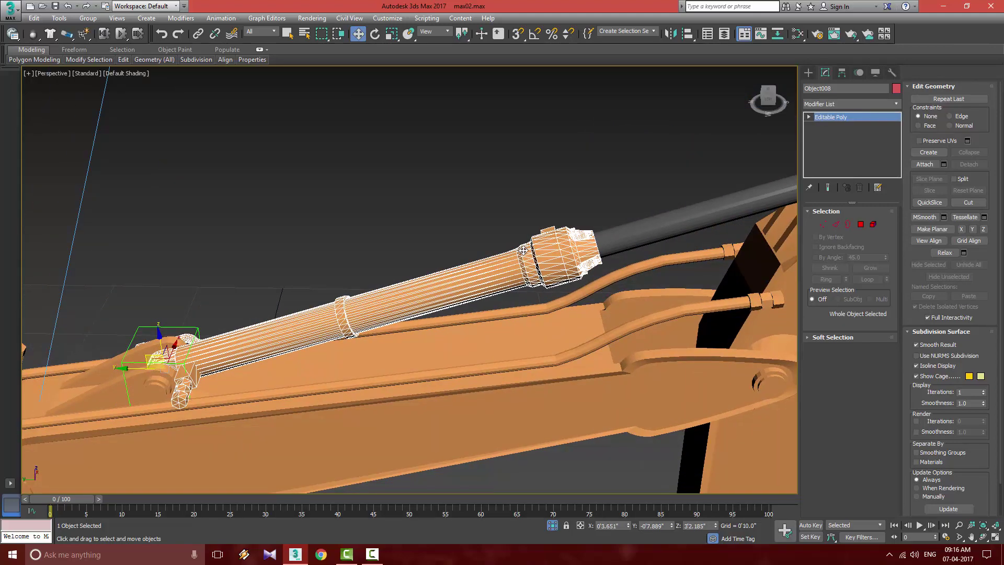
click(858, 72)
click(849, 187)
click(815, 158)
click(467, 209)
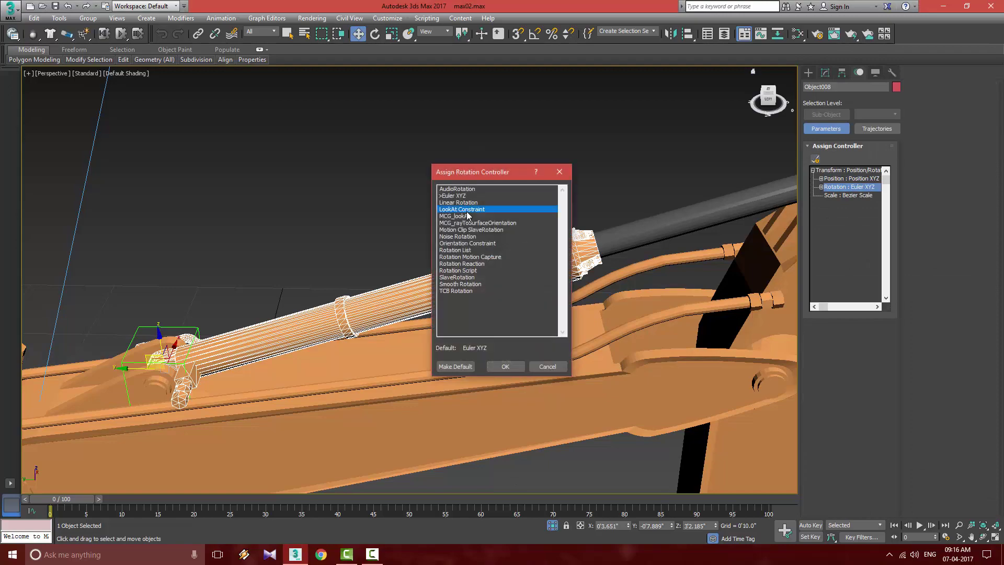
click(504, 366)
Add the arm cylinder's rod as its LookAt target and set the LookAt axis to Y.
click(949, 100)
scroll(462, 262, down, 4)
click(439, 260)
alt+middle_drag(439, 260, 330, 353)
click(934, 269)
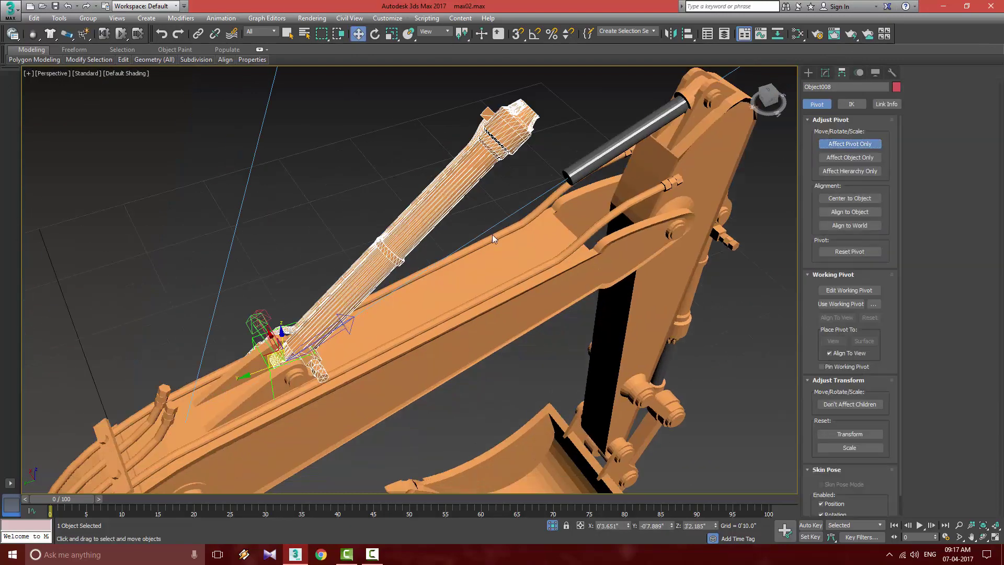
Rotate only the arm cylinder's pivot until the cylinder lines up with its rod.
key(e)
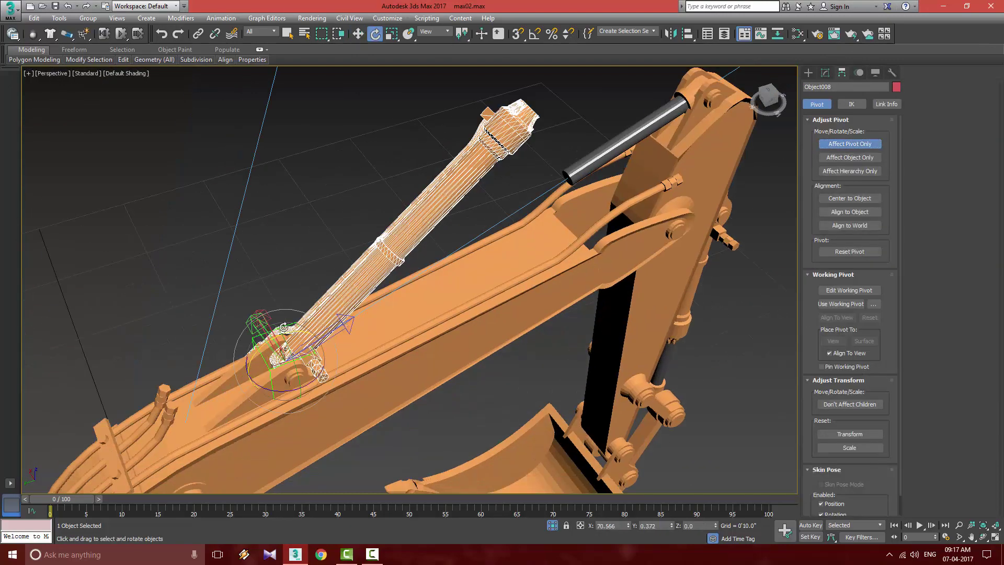
drag(283, 327, 306, 338)
alt+middle_drag(306, 338, 576, 528)
scroll(575, 529, up, 2)
drag(628, 526, 736, 319)
Assign a LookAt Constraint to the rotation of the arm cylinder's rod.
middle_drag(636, 185, 570, 163)
click(570, 164)
middle_drag(673, 123, 571, 109)
click(571, 109)
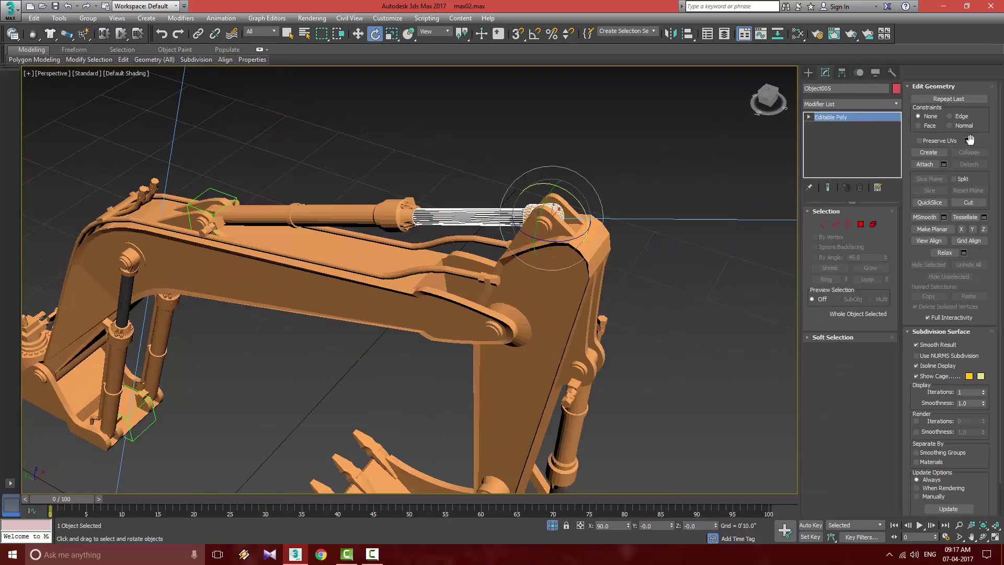
click(842, 72)
click(859, 73)
click(849, 187)
click(814, 158)
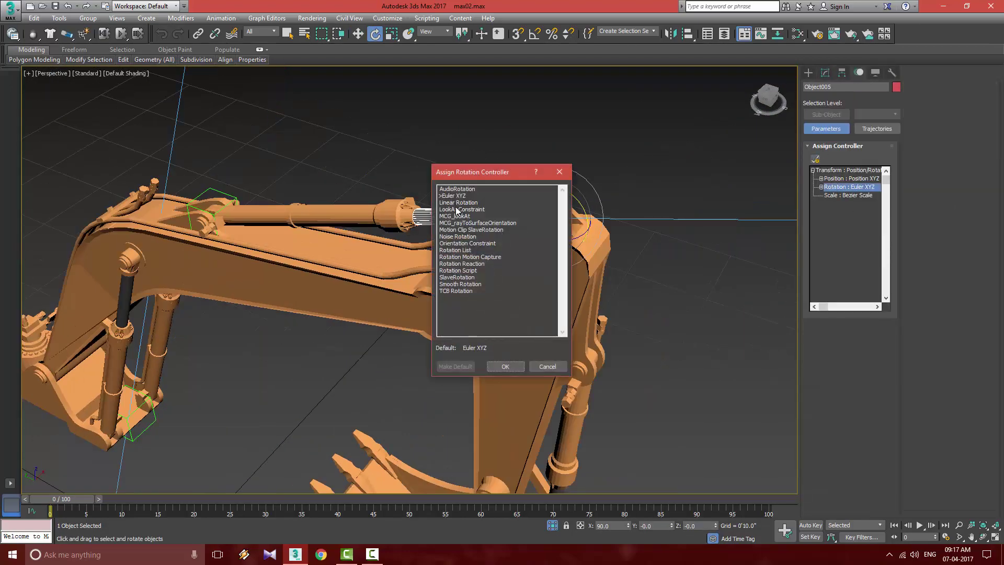
click(504, 367)
Add the dummy at the arm cylinder's base as the rod's LookAt target and set the LookAt axis to Z.
click(944, 99)
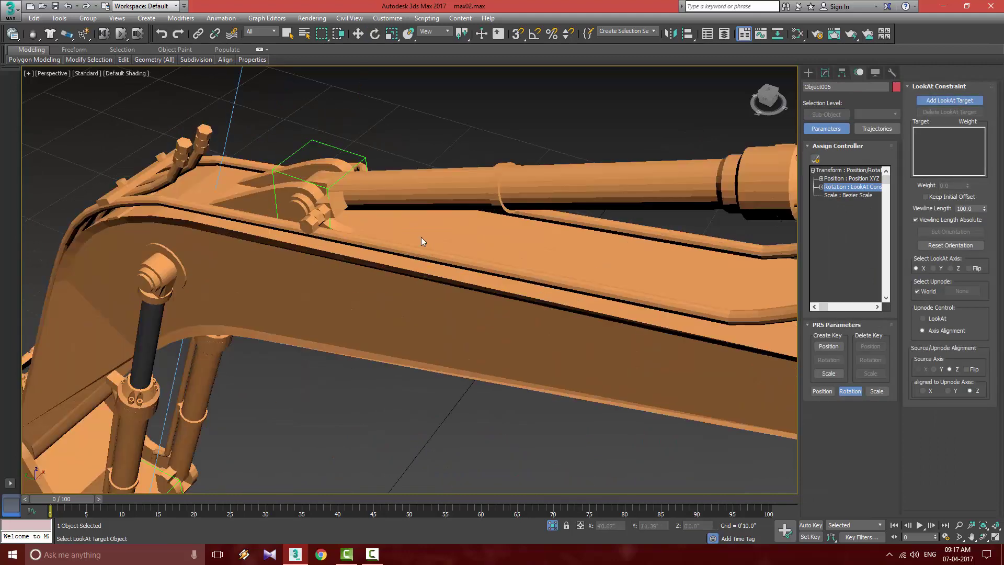
scroll(366, 156, down, 4)
middle_drag(695, 193, 512, 196)
middle_drag(767, 206, 720, 206)
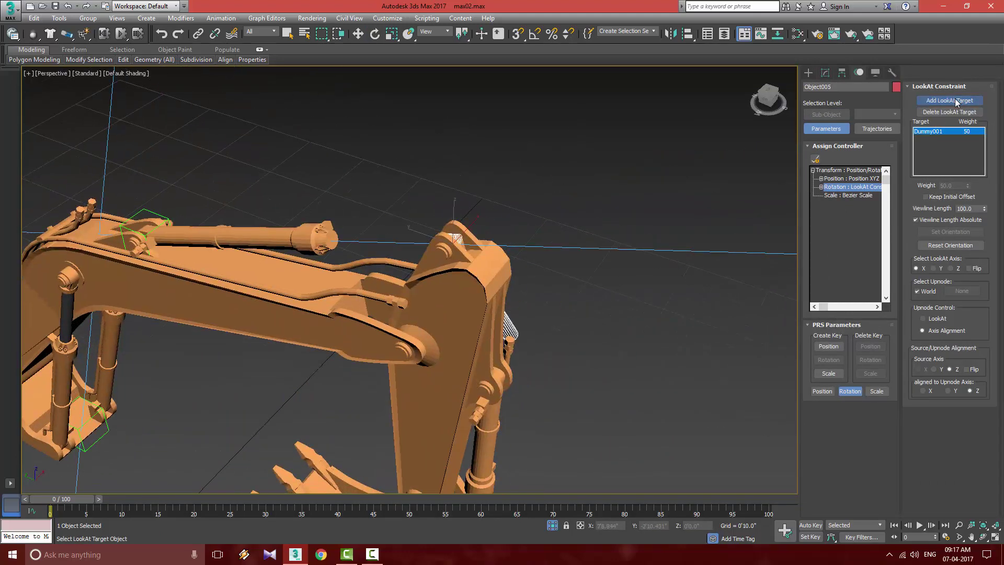
click(951, 267)
Rotate only the rod's pivot until the rod points straight into the arm cylinder.
alt+middle_drag(770, 255, 565, 300)
key(e)
click(841, 73)
click(850, 144)
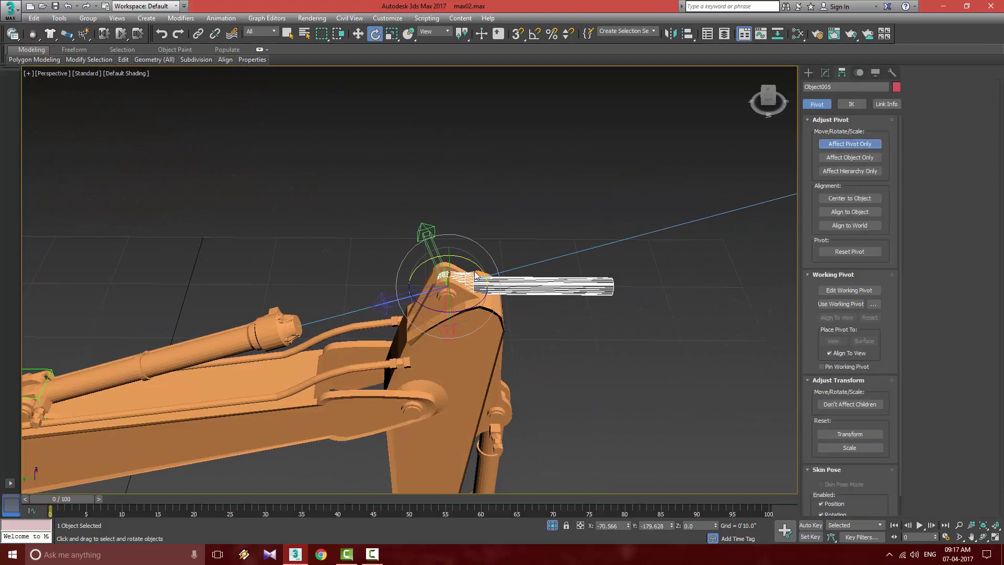
drag(422, 263, 651, 258)
alt+middle_drag(651, 258, 429, 288)
scroll(402, 289, up, 4)
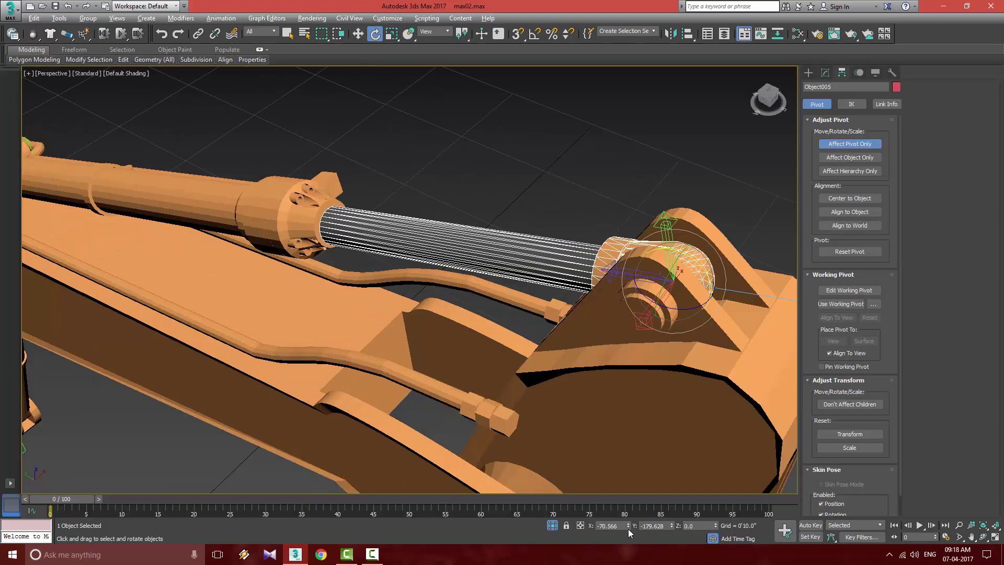
drag(628, 527, 623, 512)
Lengthen the arm cylinder's rod in the Left view by moving its inner end vertices deep into the cylinder.
click(825, 73)
click(824, 224)
key(alt+w)
right_click(318, 296)
key(alt+w)
scroll(614, 112, up, 3)
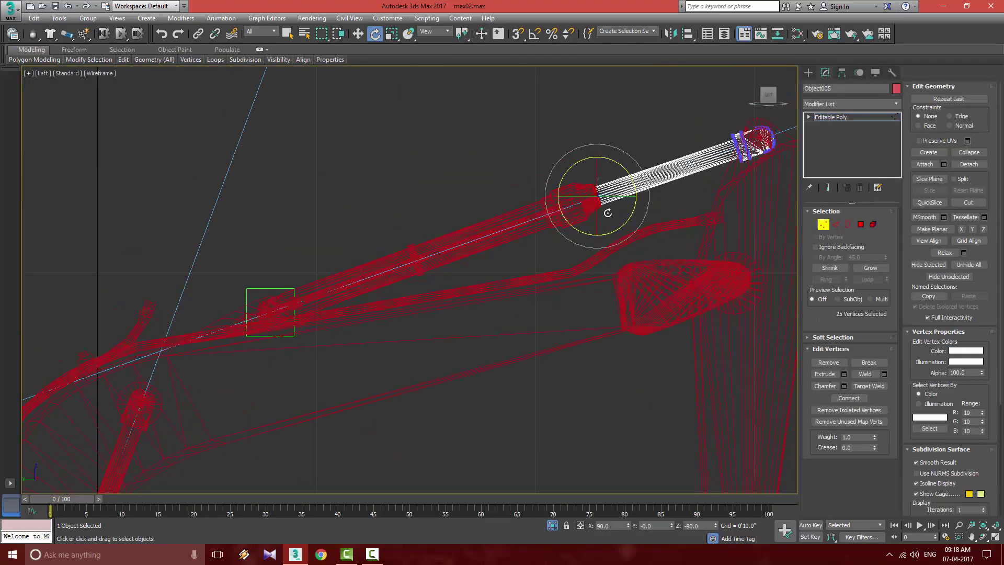
key(w)
drag(607, 185, 430, 243)
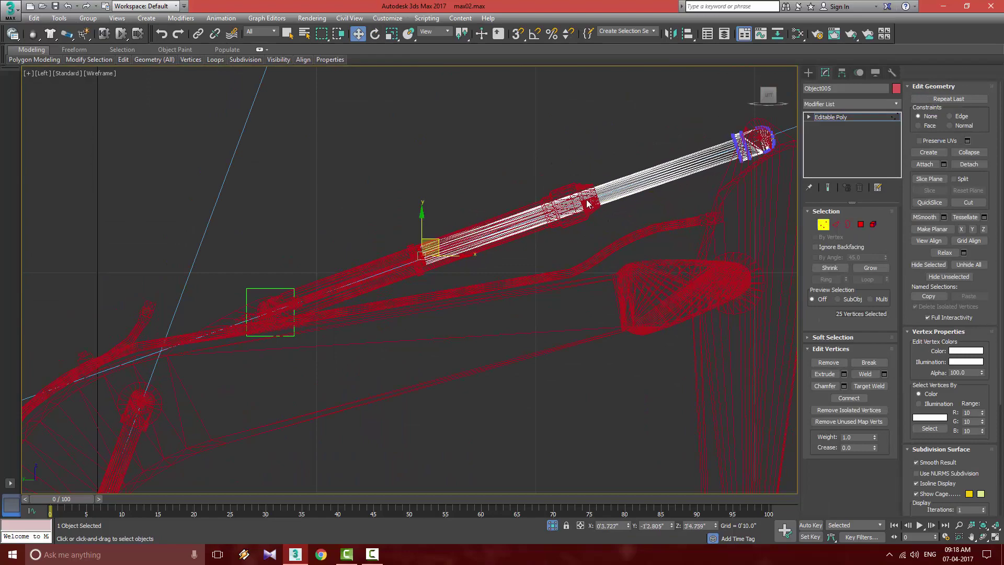
Fine-tune the position of the rod's end vertices to keep the rod centred on the cylinder's axis.
middle_drag(602, 198, 553, 253)
scroll(583, 223, up, 4)
drag(242, 380, 245, 385)
scroll(439, 313, down, 2)
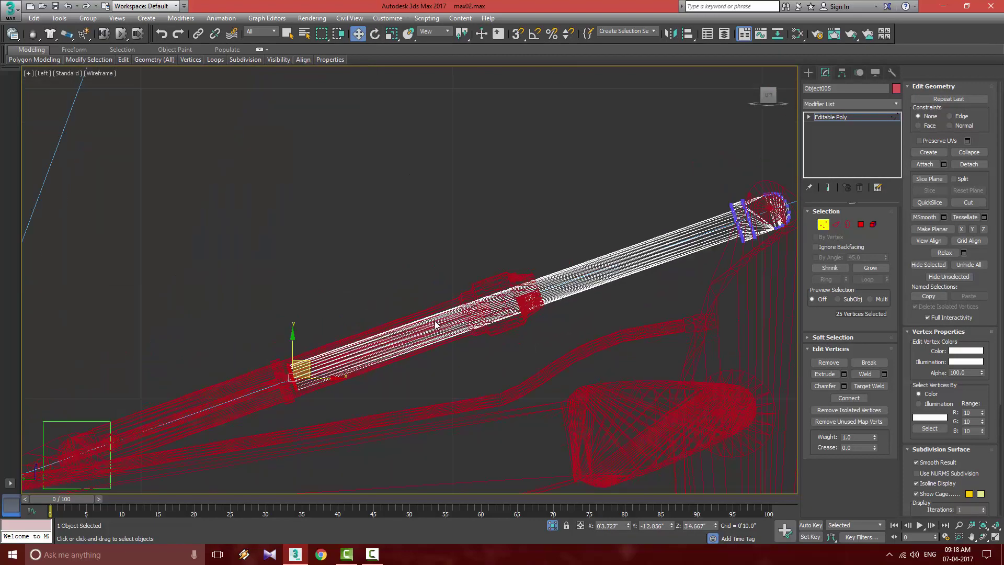
middle_drag(434, 324, 374, 372)
scroll(375, 373, up, 2)
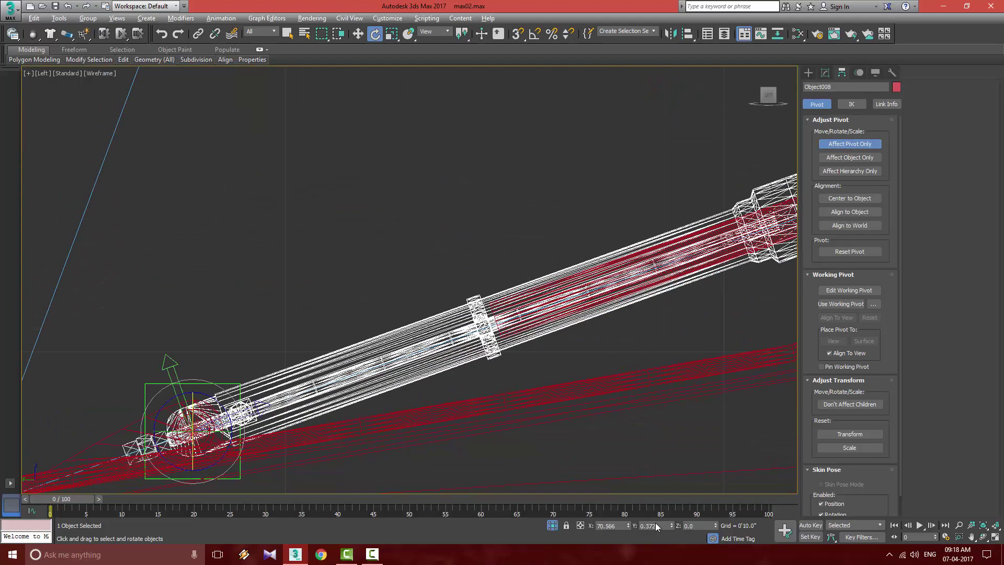
Leave pivot editing of the arm cylinder and return to the full Perspective view.
middle_drag(674, 340, 416, 400)
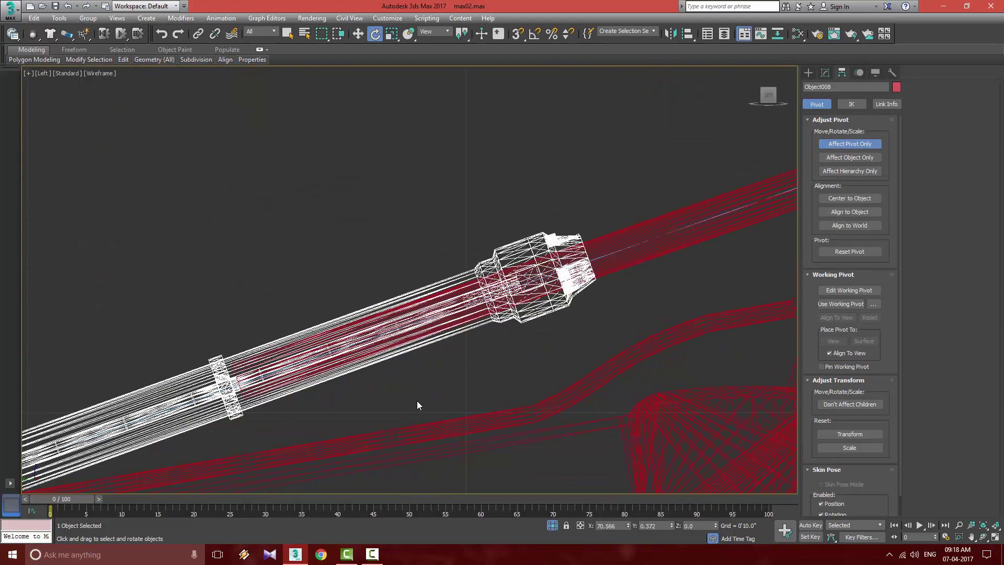
click(825, 148)
key(alt+w)
middle_click(631, 338)
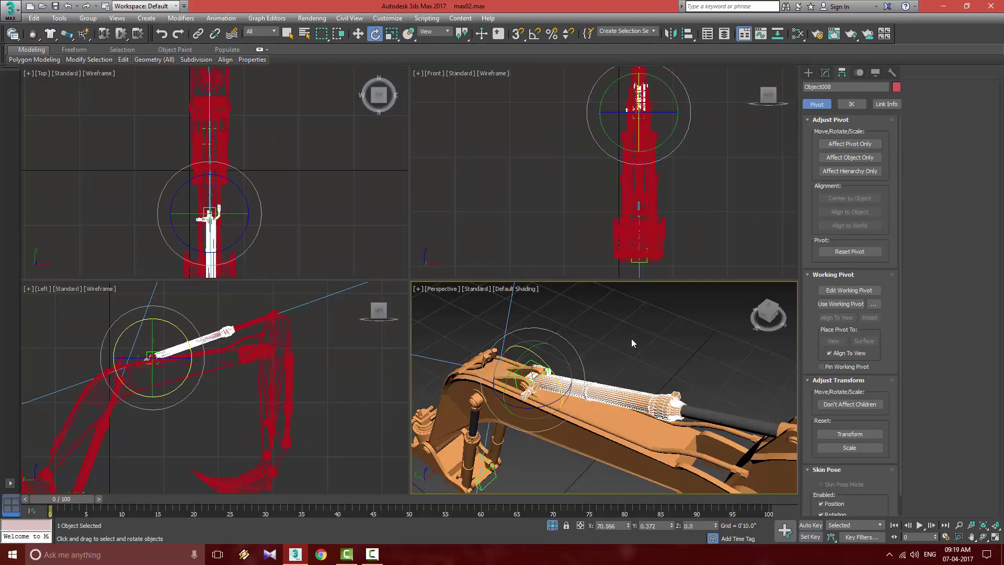
key(alt+w)
Test the arm cylinder's aiming by moving its rod away from the arm, and cancel the move.
scroll(632, 338, down, 3)
middle_drag(631, 338, 522, 305)
scroll(552, 267, up, 3)
click(555, 243)
key(w)
drag(641, 214, 584, 72)
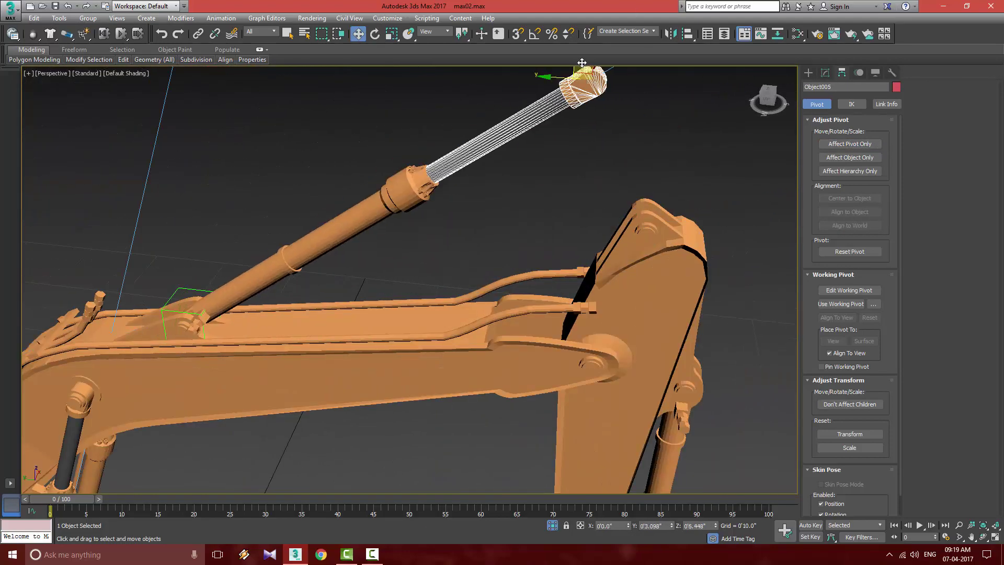
right_click(584, 71)
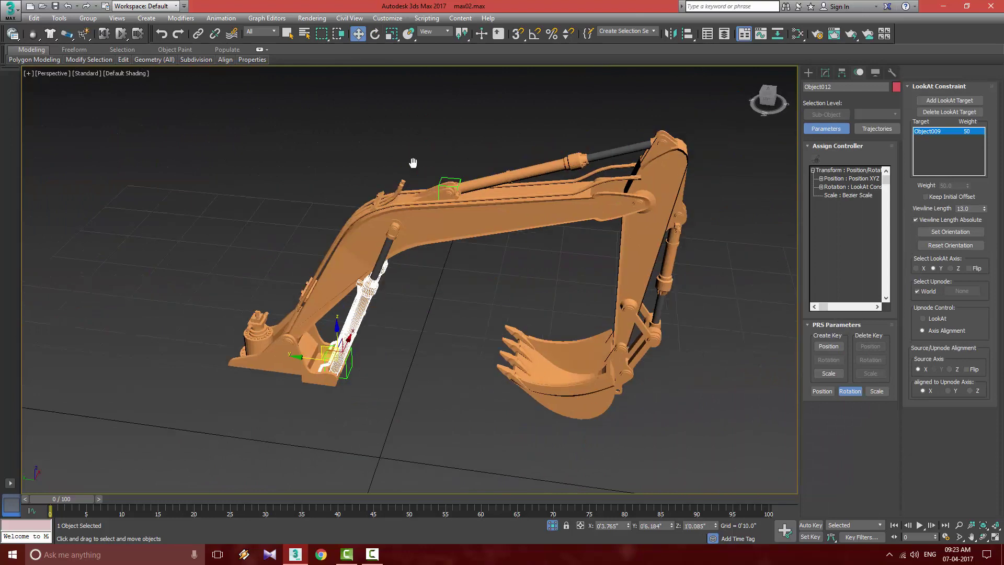
scroll(429, 177, up, 5)
scroll(431, 98, down, 5)
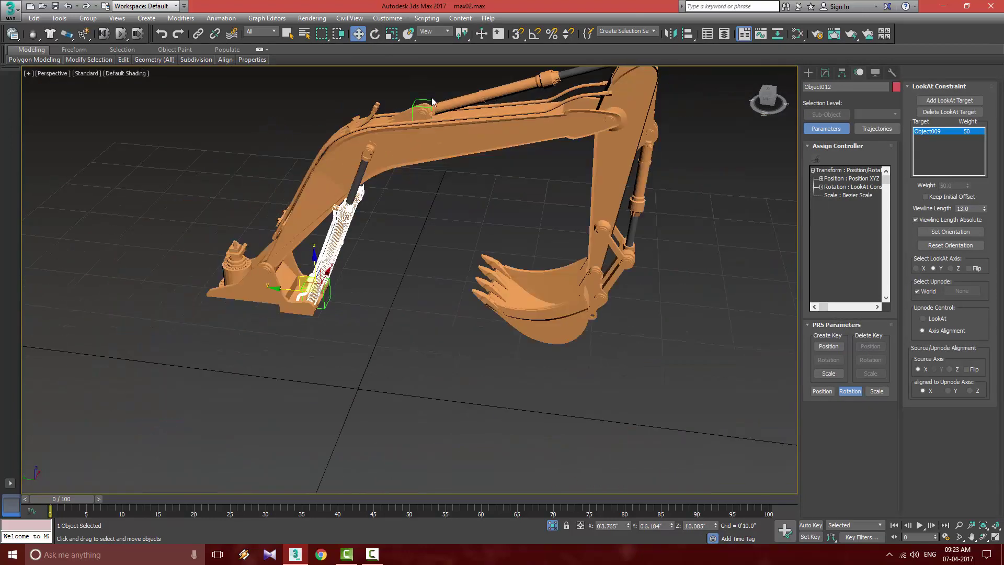
middle_drag(432, 98, 395, 197)
scroll(403, 173, up, 3)
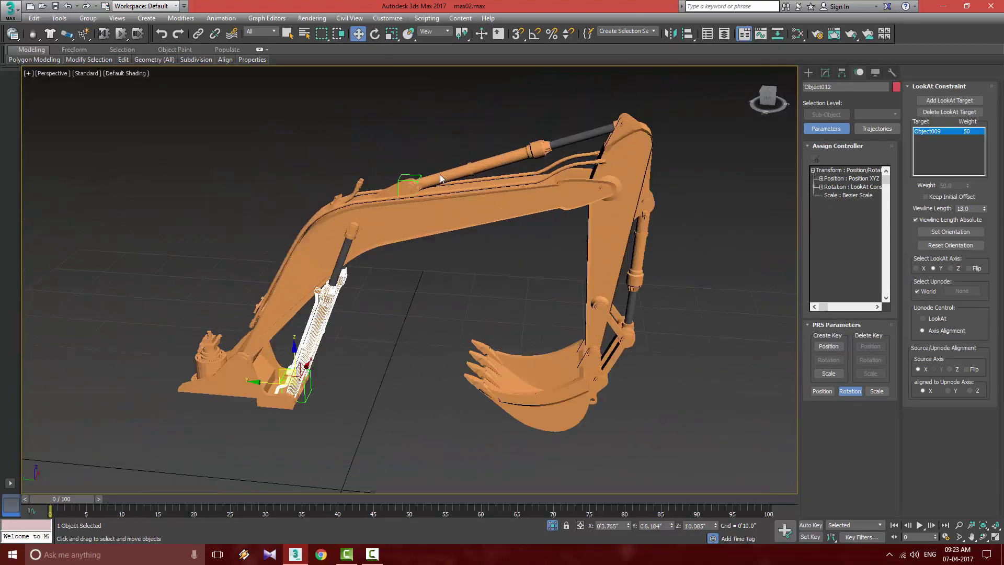
middle_drag(440, 174, 432, 260)
middle_drag(526, 367, 553, 312)
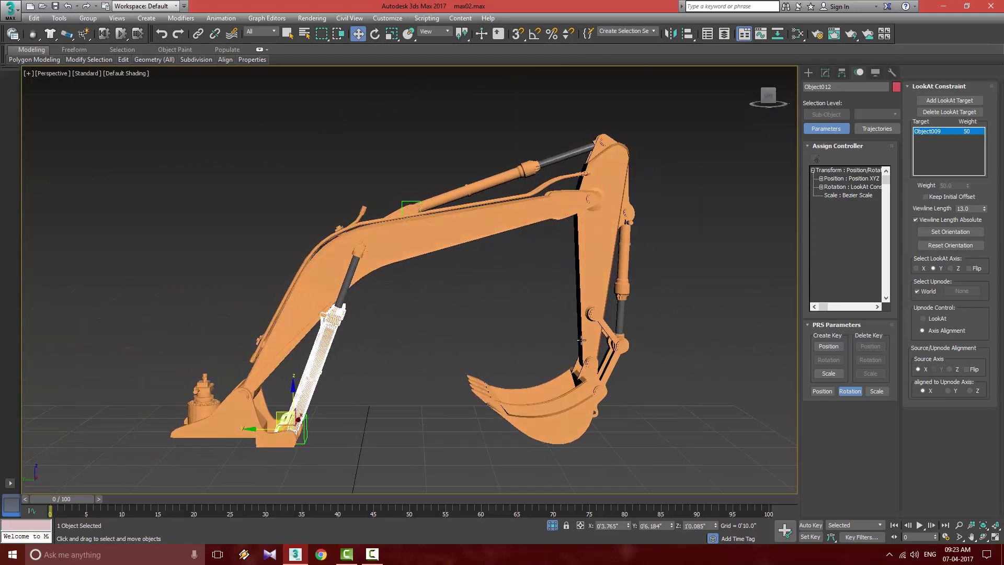
Start a bone chain at the boom's base pivot in the Left view.
click(808, 73)
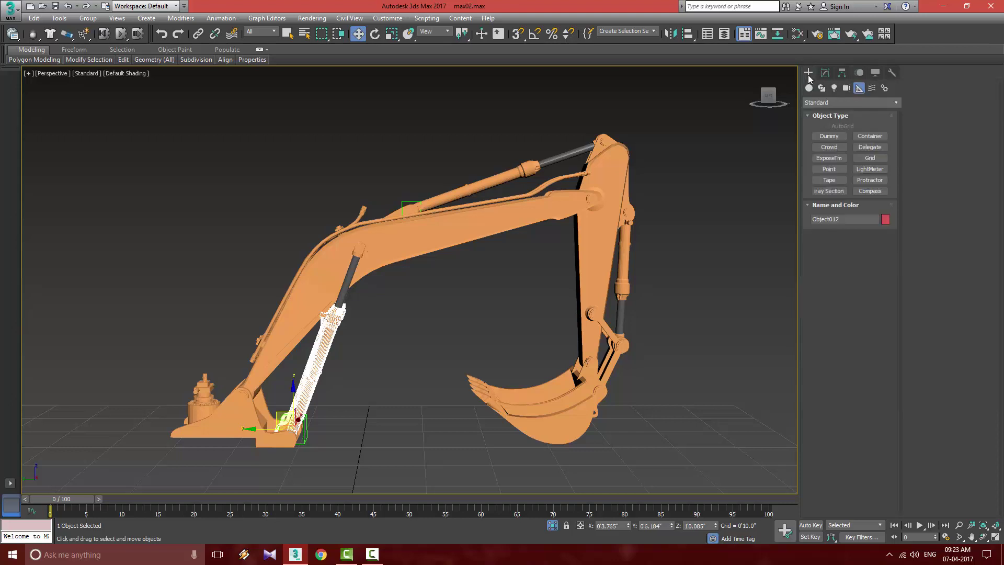
click(884, 89)
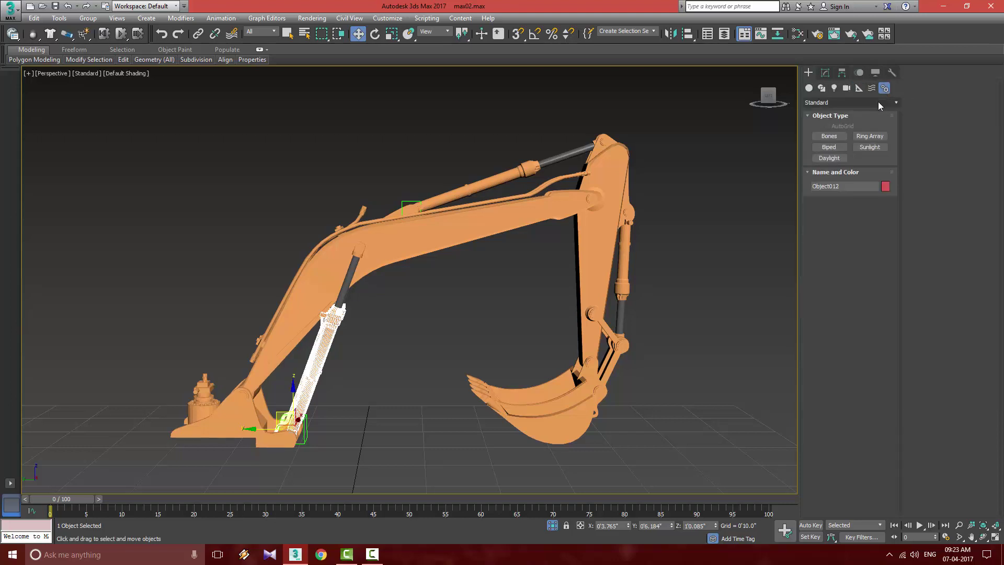
click(835, 138)
key(alt+w)
right_click(190, 420)
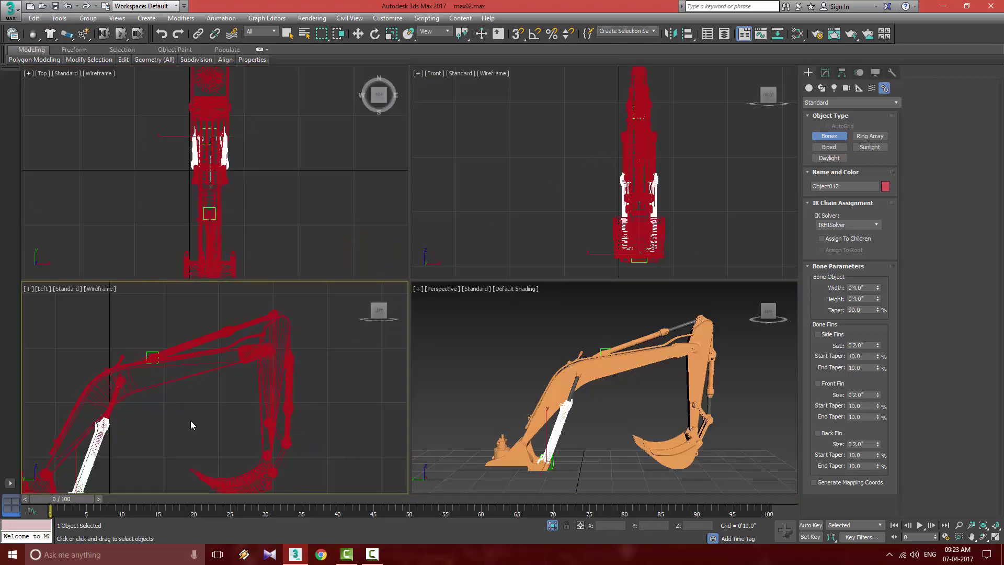
key(alt+w)
middle_drag(196, 418, 331, 334)
scroll(385, 228, down, 4)
scroll(327, 330, up, 2)
scroll(246, 353, up, 3)
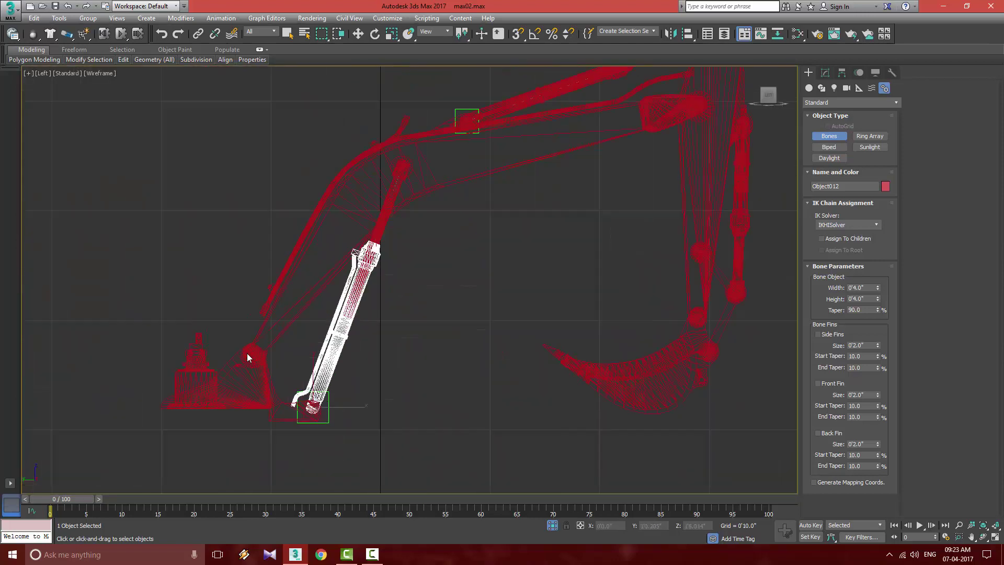
click(257, 356)
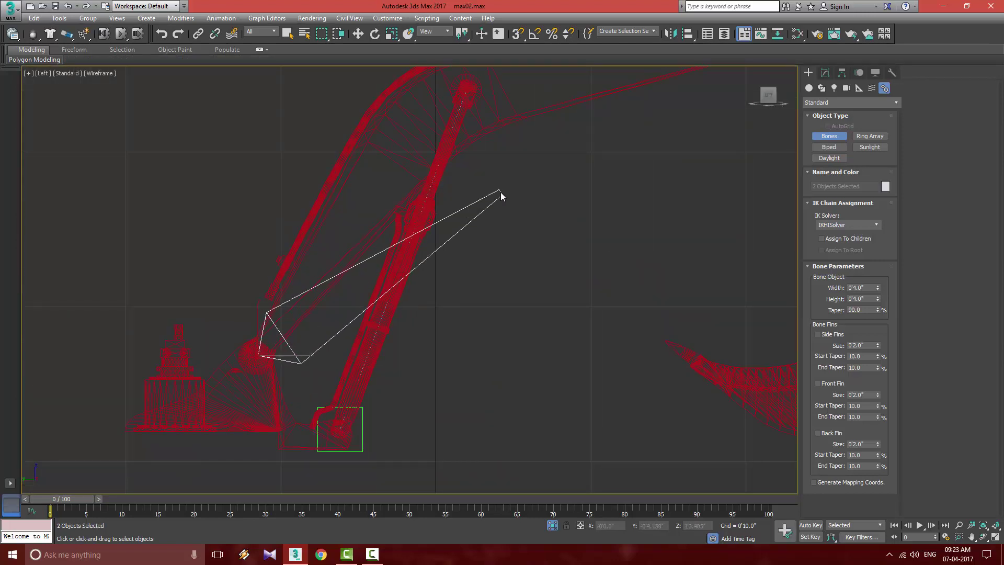
Continue the bone chain with joints at the boom-to-arm pivot and the bucket pivot, and end it with a small bone.
scroll(337, 287, down, 2)
scroll(528, 195, up, 3)
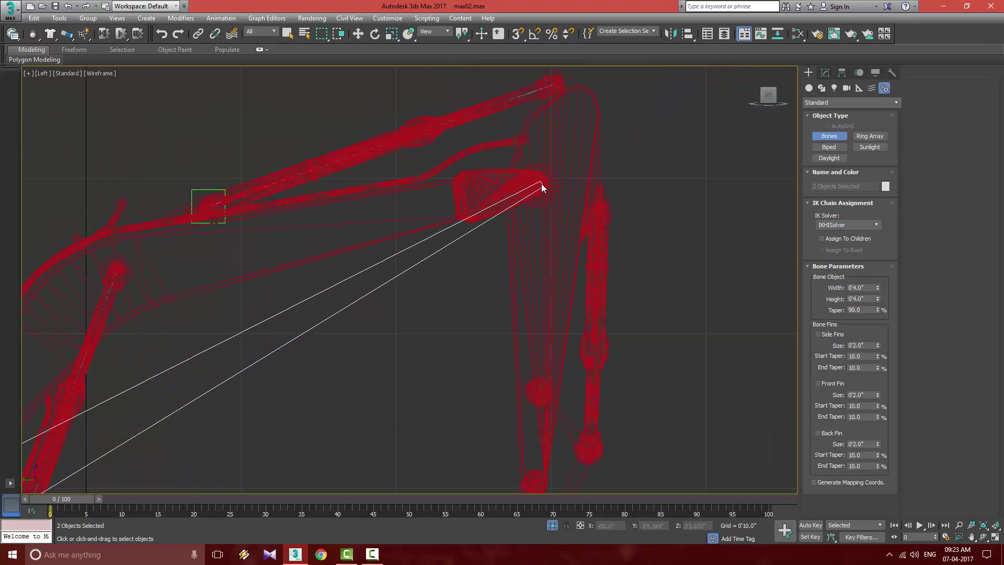
click(535, 184)
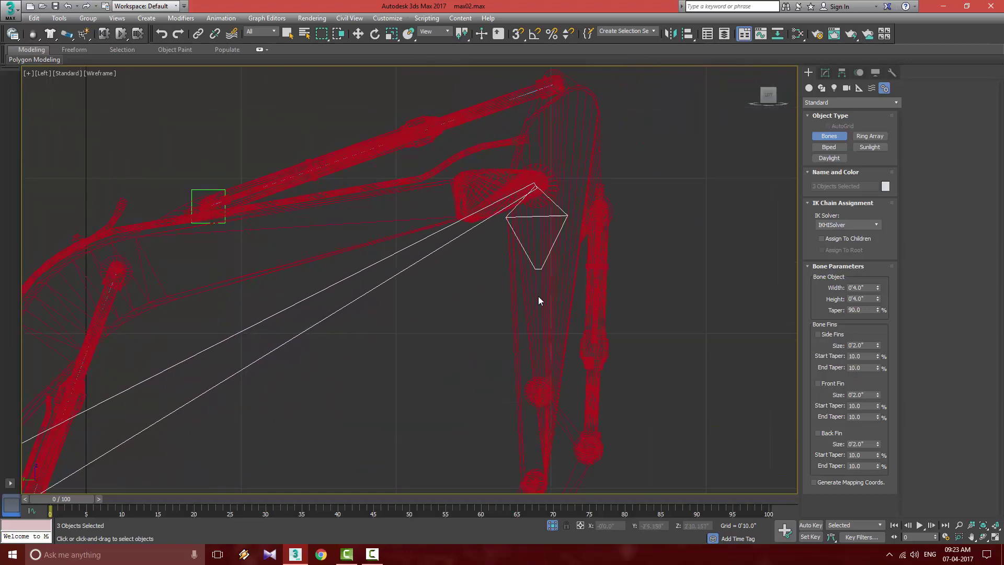
middle_drag(538, 296, 557, 52)
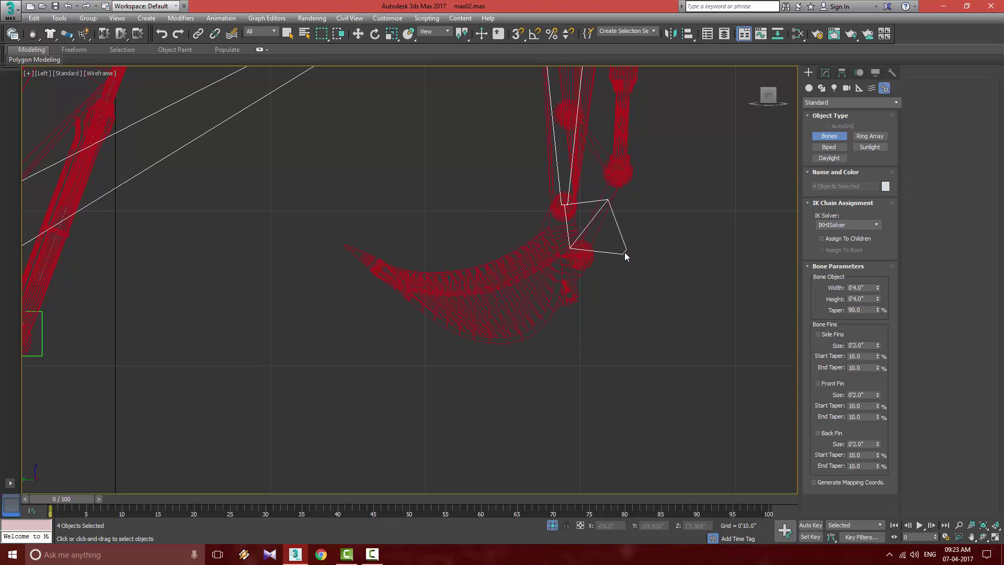
right_click(624, 252)
scroll(676, 280, down, 5)
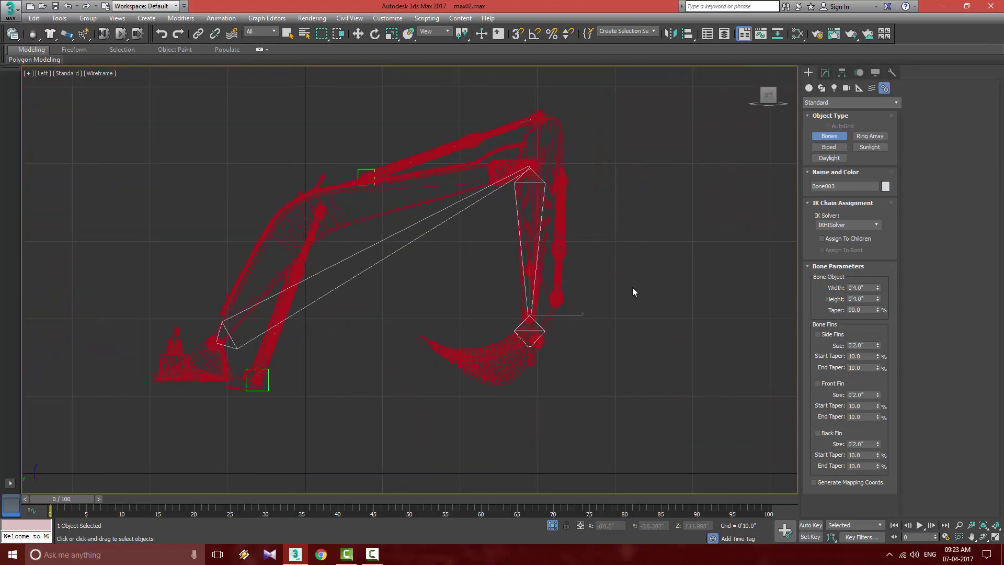
Select all three bones of the chain in the Perspective view for moving.
key(alt+w)
right_click(659, 307)
key(alt+w)
alt+middle_drag(659, 307, 502, 306)
ctrl+click(545, 237)
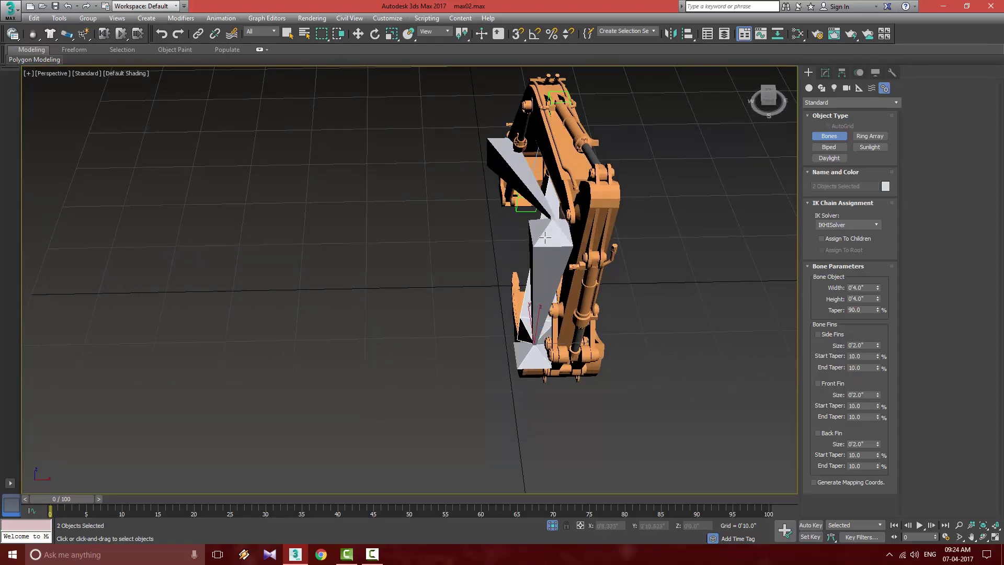
click(526, 211)
key(w)
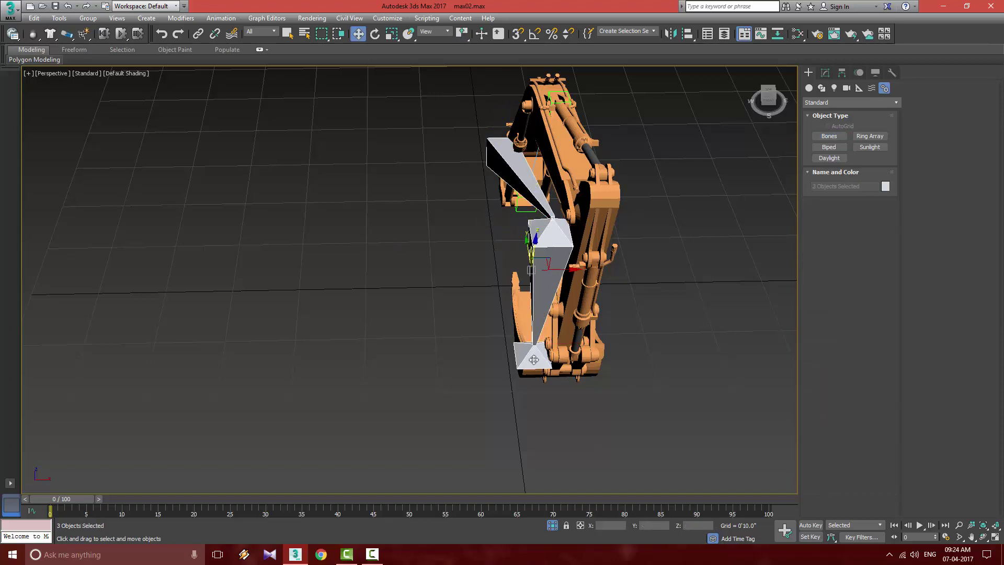
Move the selected bones along X in the Top view to about 0'3.9", centred inside the excavator arm.
key(alt+w)
right_click(243, 183)
key(alt+w)
scroll(271, 205, down, 5)
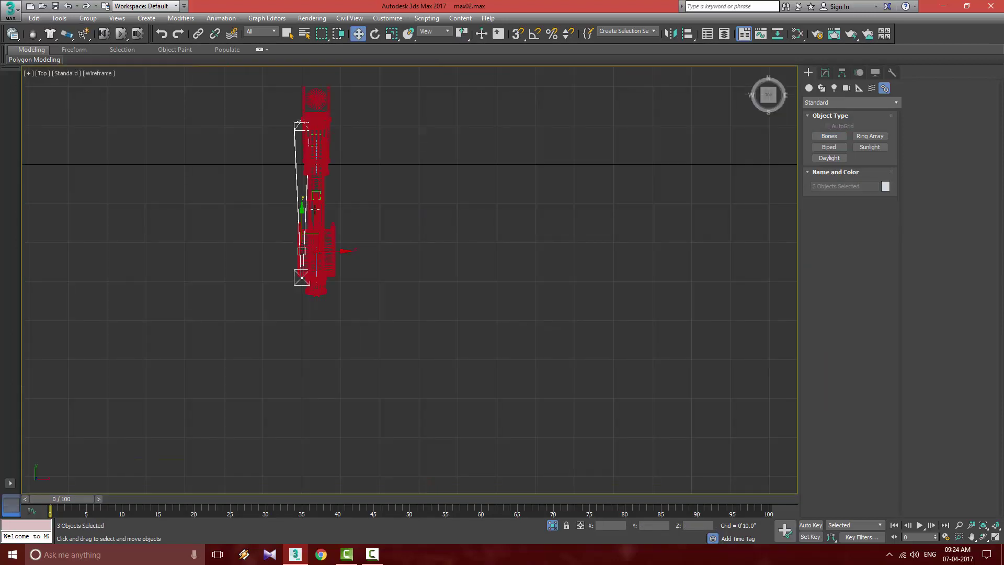
scroll(315, 209, up, 2)
drag(327, 267, 345, 266)
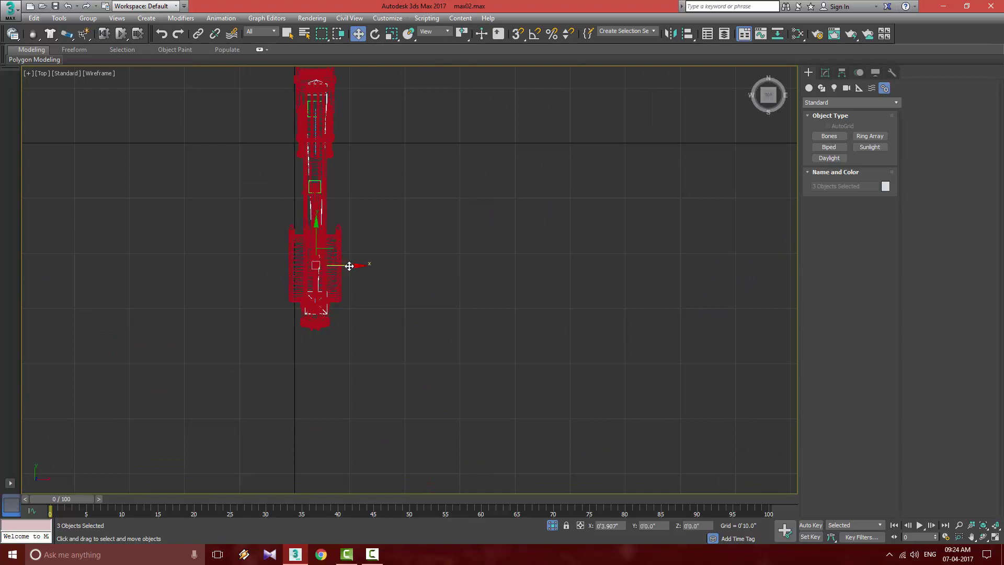
Examine how the three bones sit inside the excavator arm in the Top and Perspective views.
scroll(349, 266, up, 2)
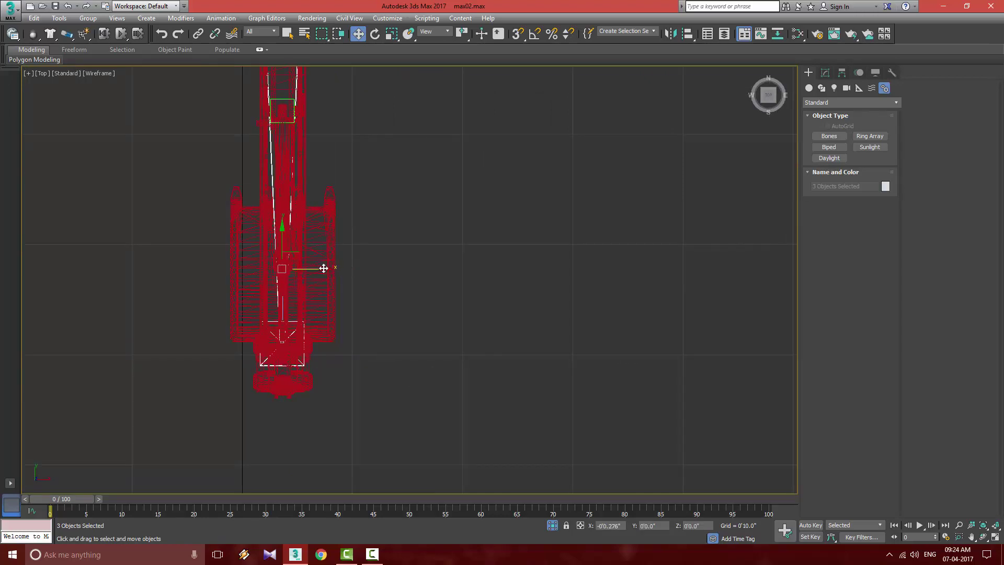
key(alt+w)
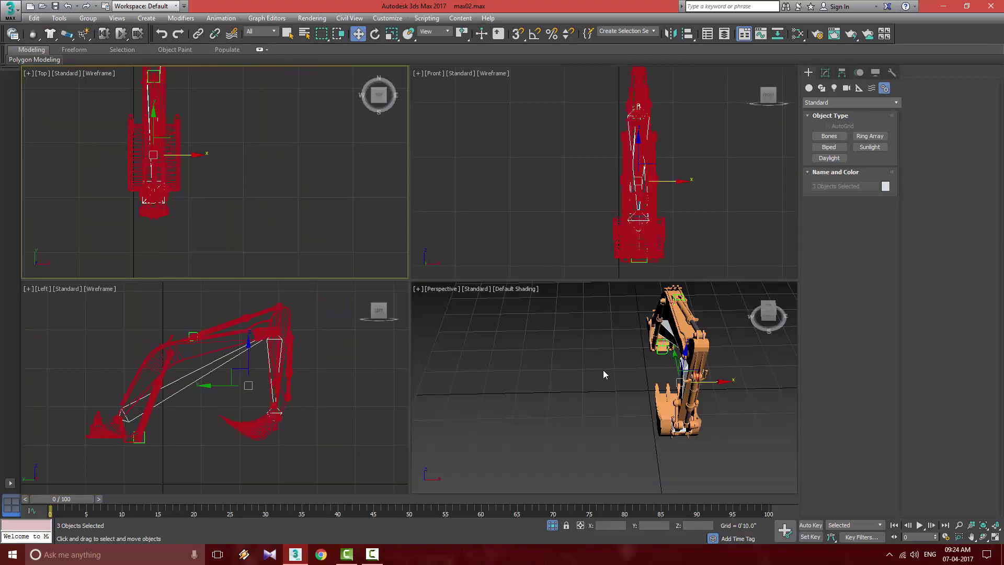
alt+middle_drag(616, 371, 660, 303)
key(alt+w)
middle_drag(641, 336, 699, 403)
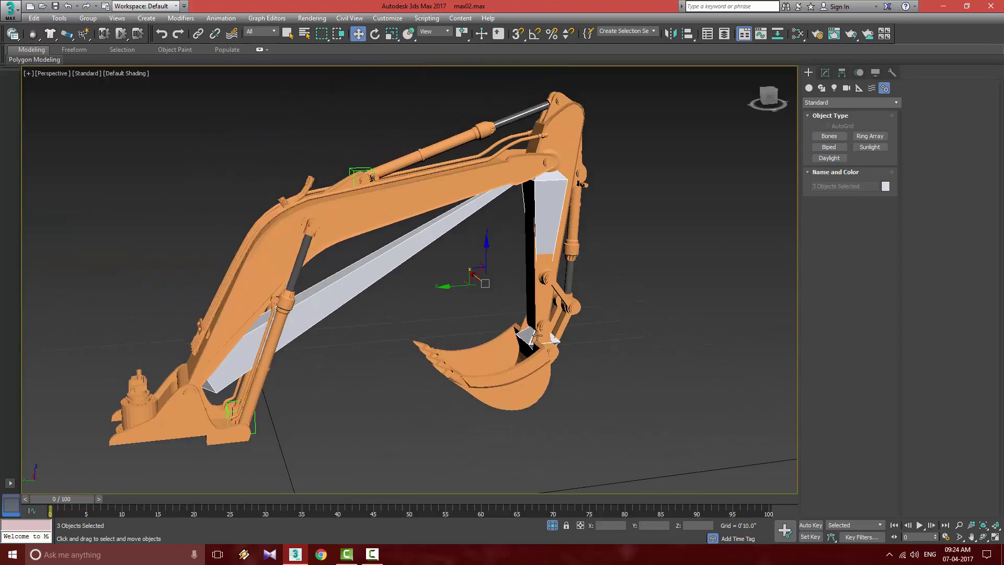
scroll(494, 316, up, 3)
scroll(577, 262, down, 4)
scroll(527, 216, up, 1)
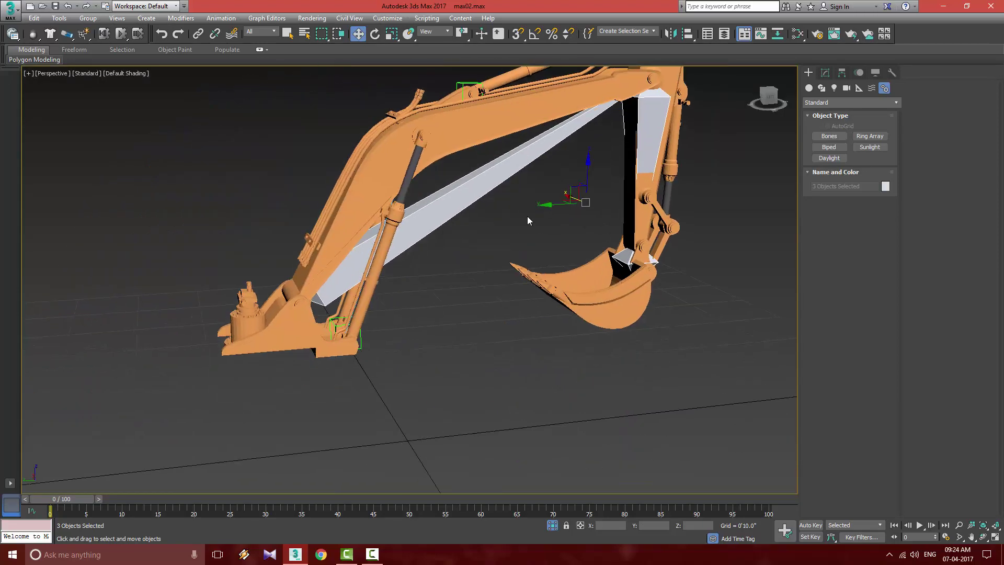
middle_drag(533, 224, 482, 271)
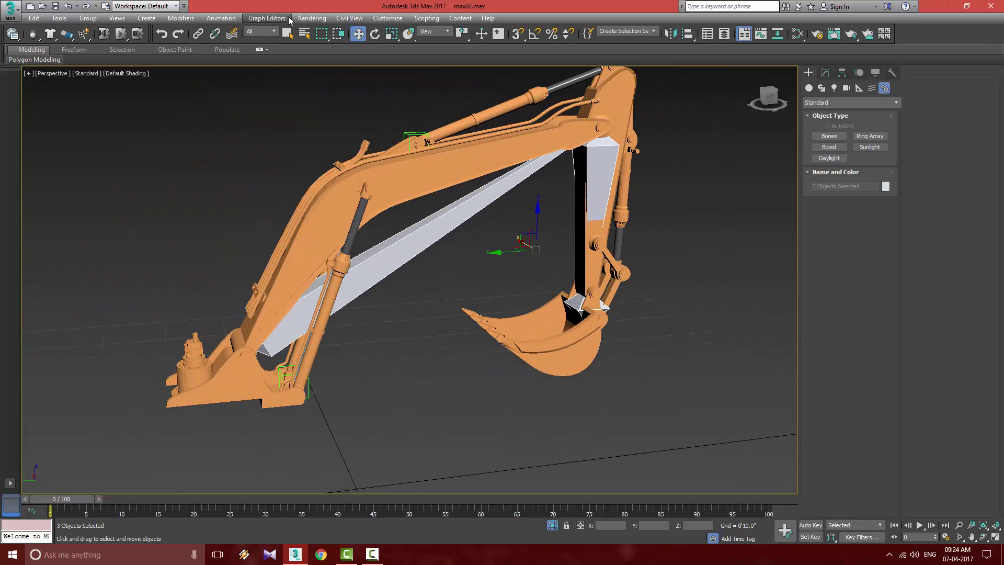
click(221, 17)
mouse_move(260, 60)
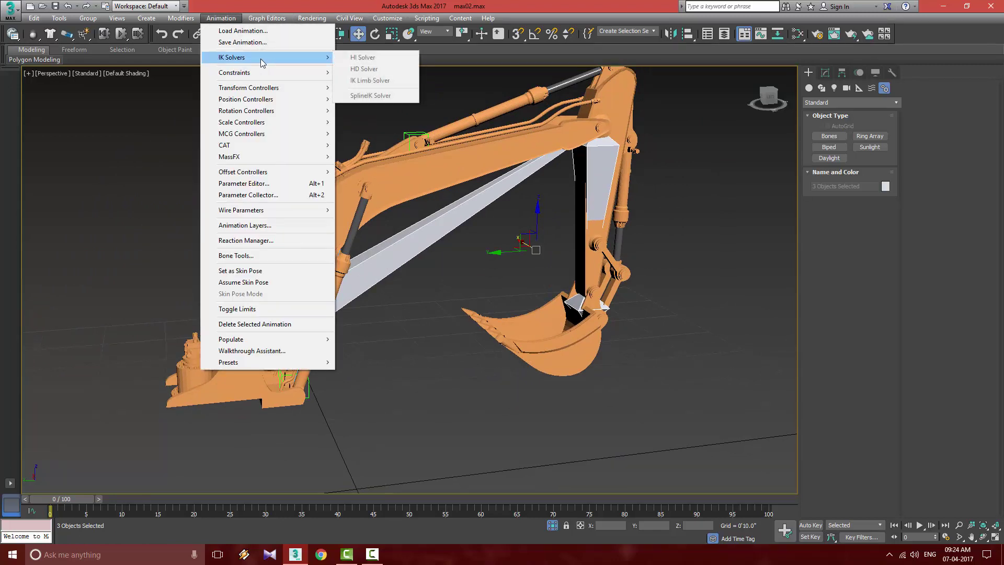
click(454, 279)
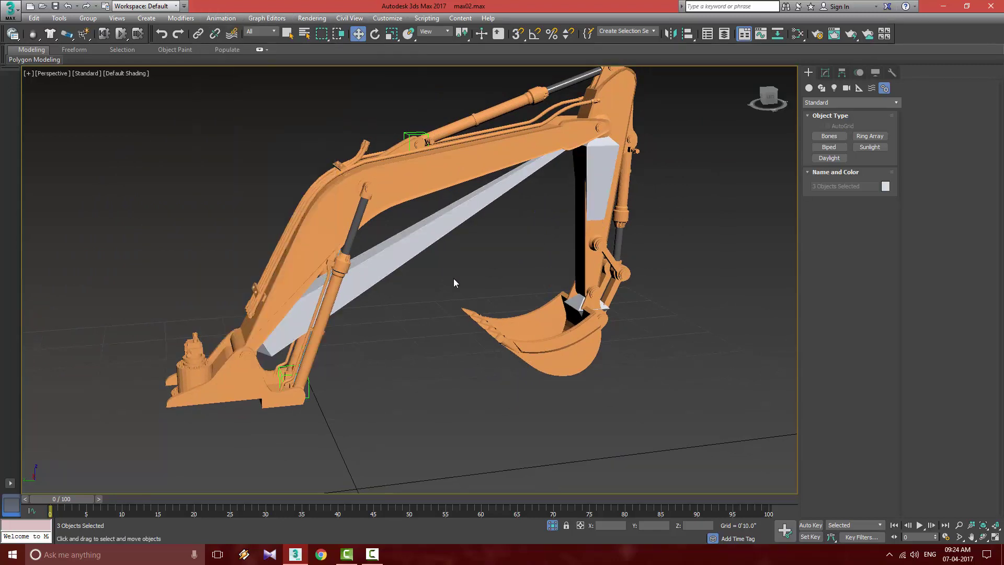
Apply an IK Limb Solver from the long boom bone to the small end bone at the bucket.
click(362, 274)
click(221, 18)
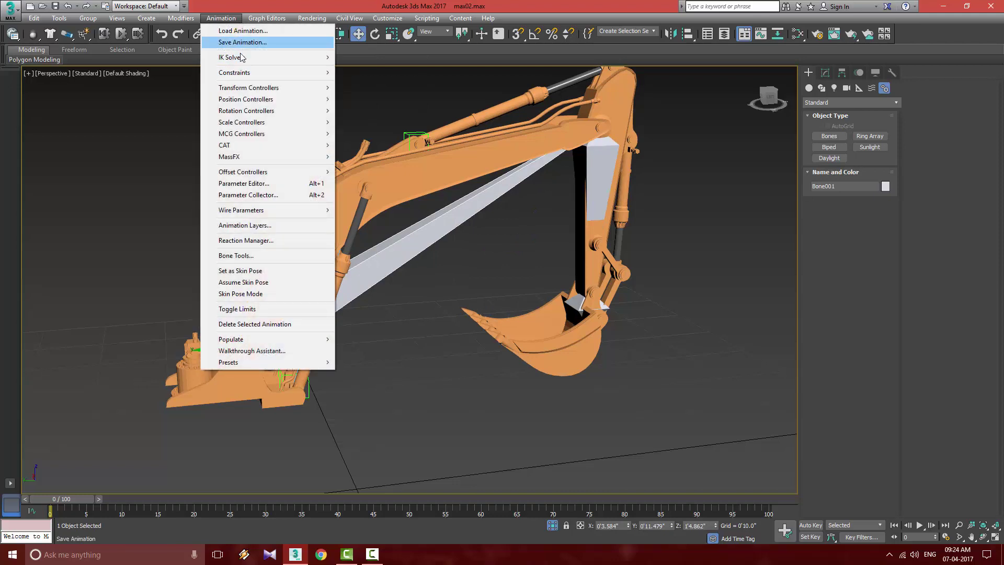
mouse_move(242, 57)
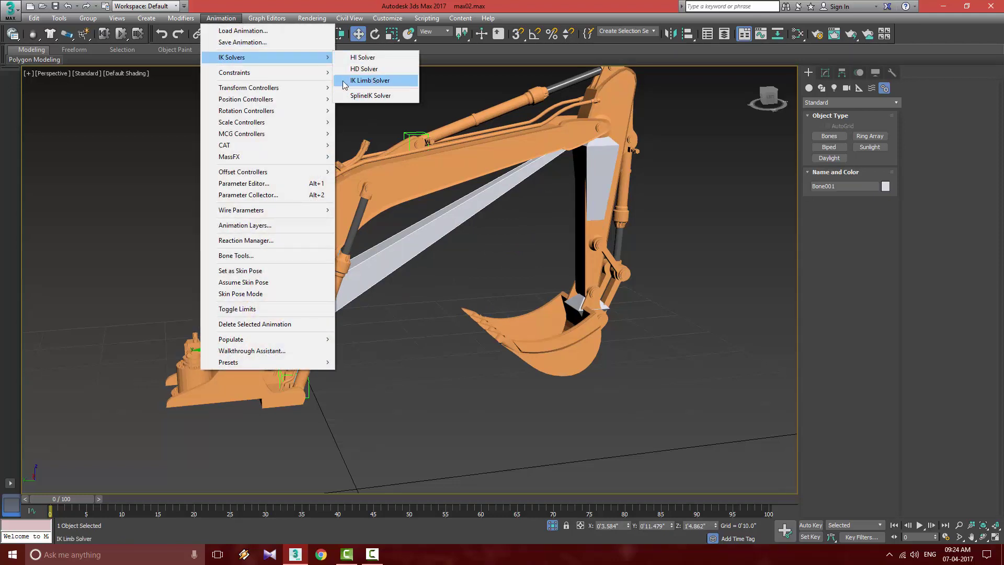
click(367, 83)
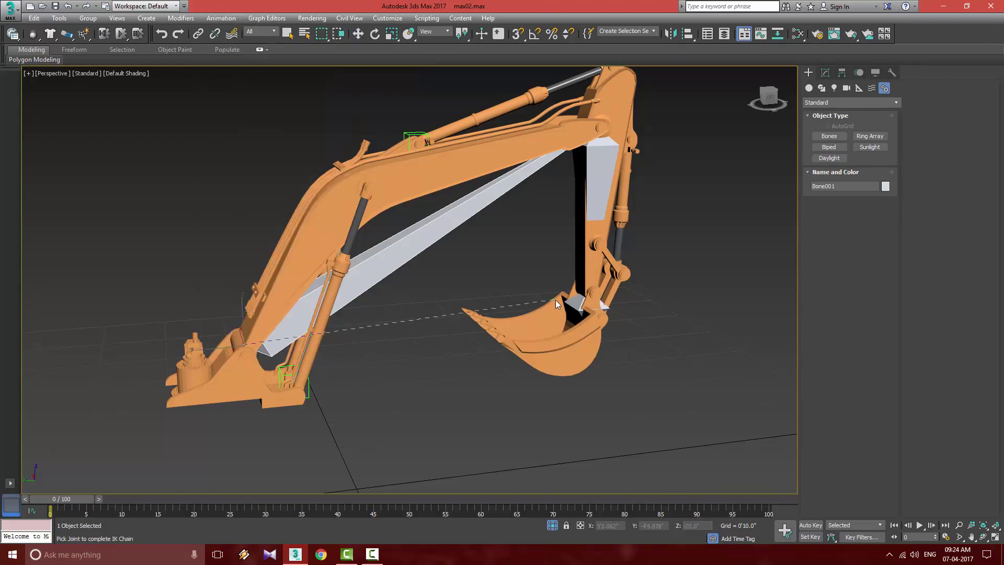
click(579, 306)
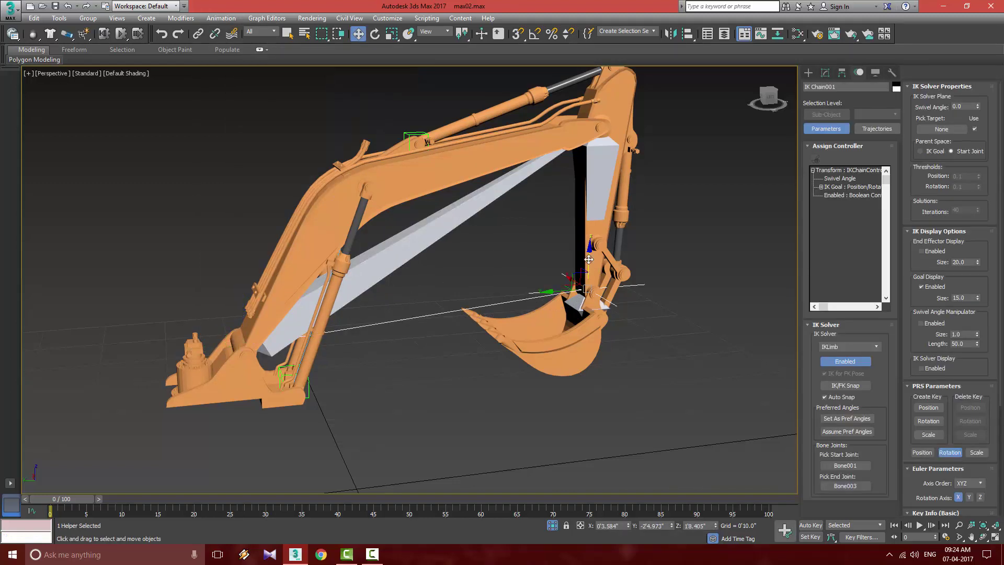
Test the bone chain by moving the IK goal up and away from the bucket, and undo the move.
middle_drag(650, 216, 591, 219)
drag(523, 278, 568, 218)
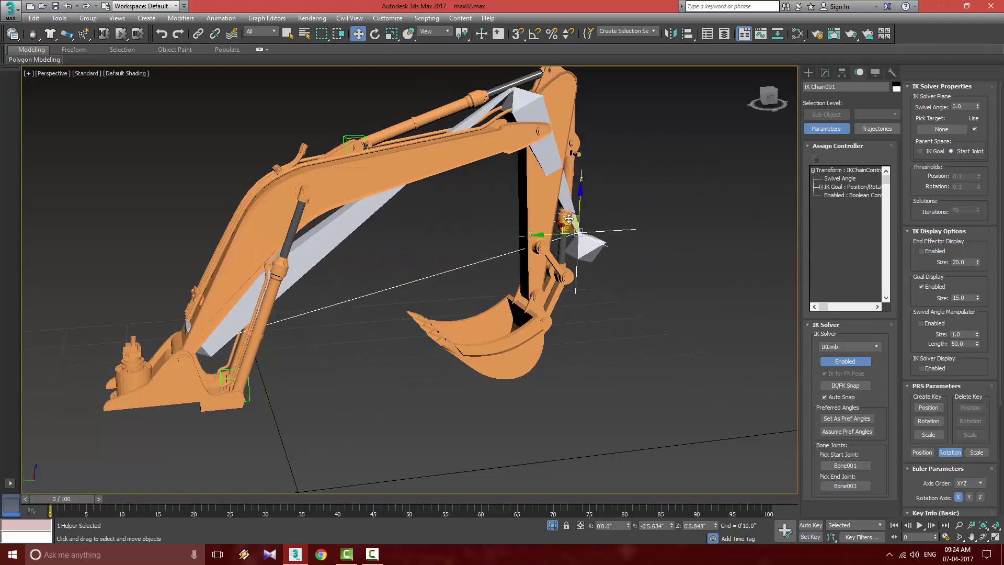
click(701, 171)
key(ctrl+z)
key(ctrl+z)
Link the excavator boom to the long boom bone as its parent.
alt+middle_drag(662, 185, 485, 189)
scroll(440, 243, up, 3)
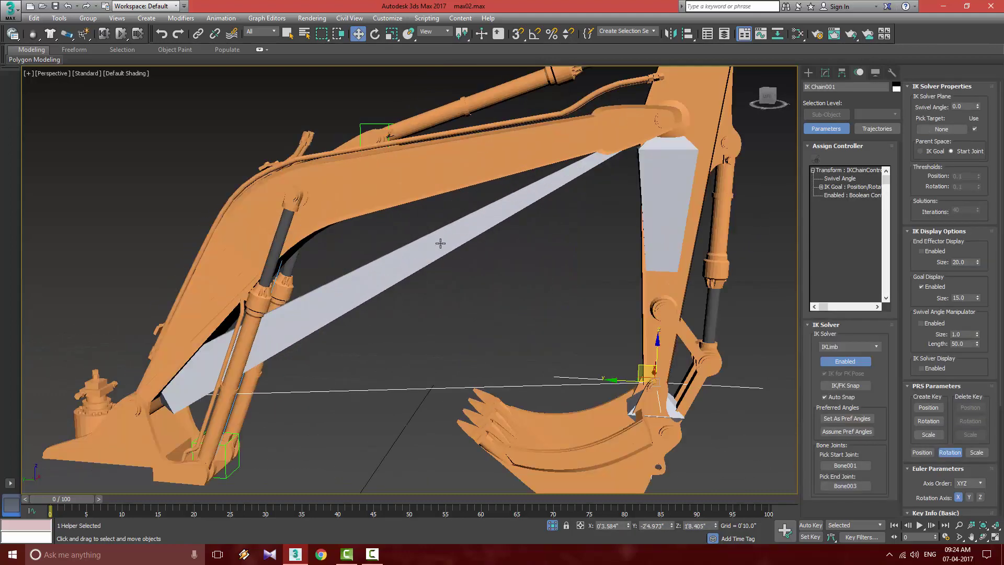
click(445, 309)
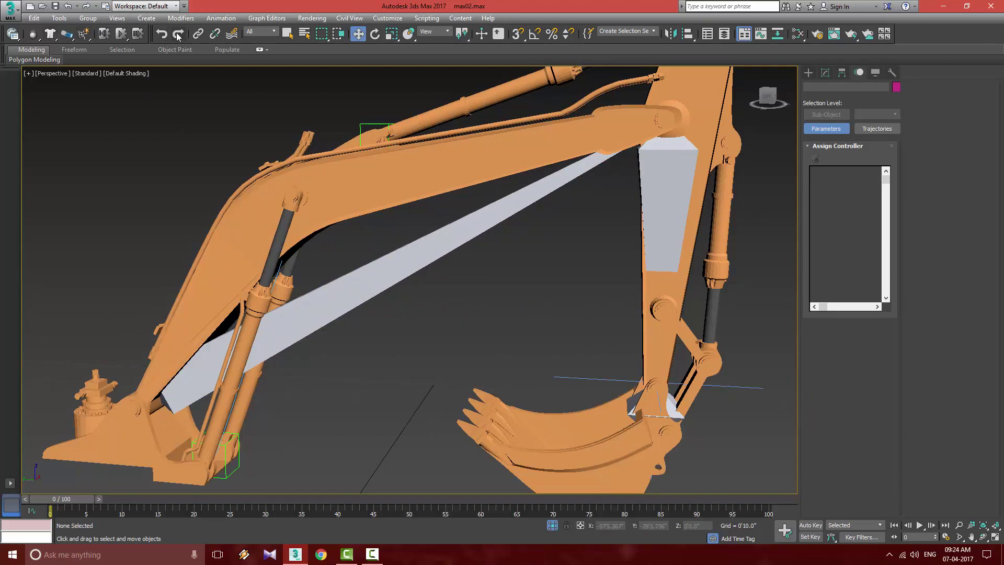
drag(417, 210, 437, 248)
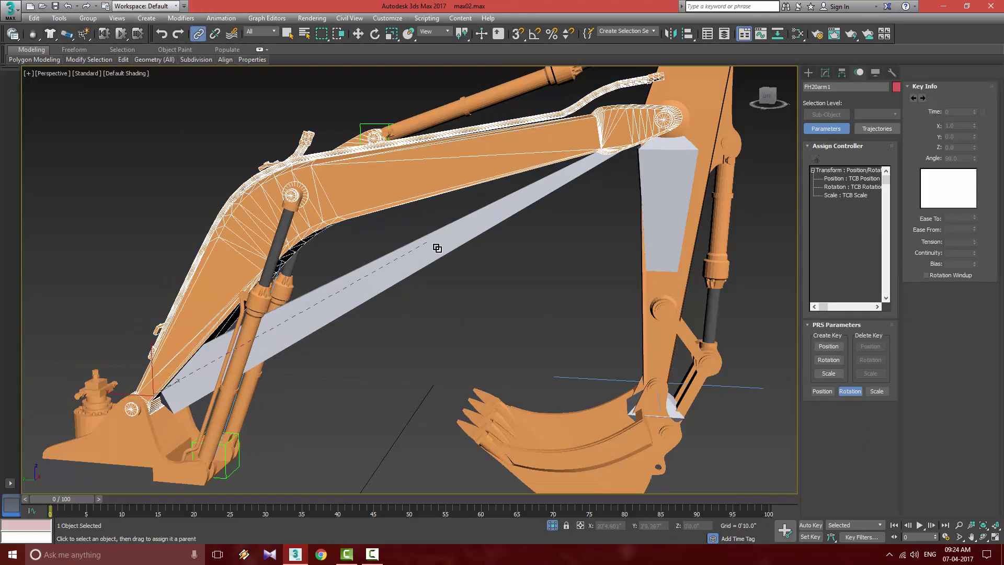
Link the excavator's outer arm to the second bone as its parent and clear the selection.
middle_drag(632, 244, 577, 252)
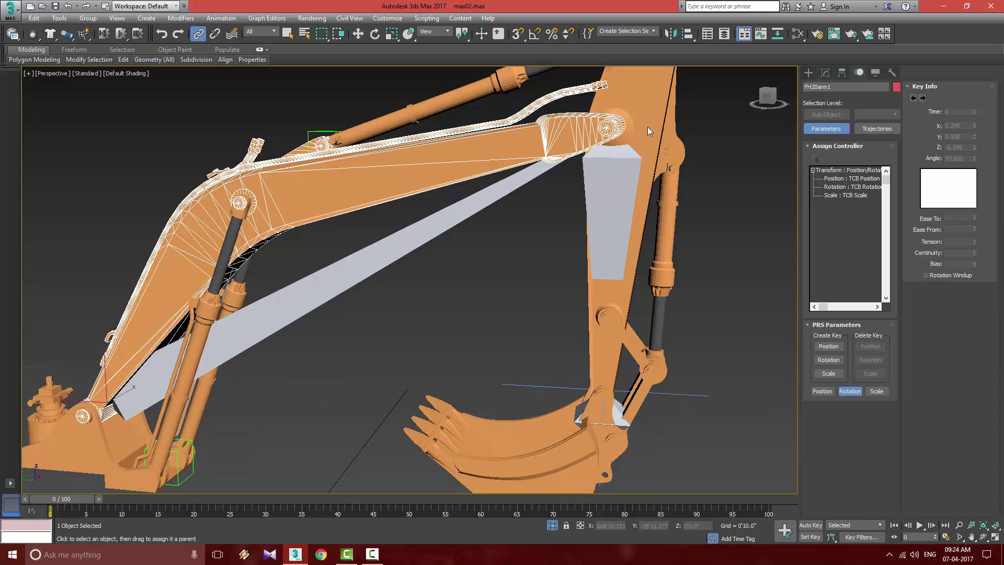
click(681, 125)
click(666, 137)
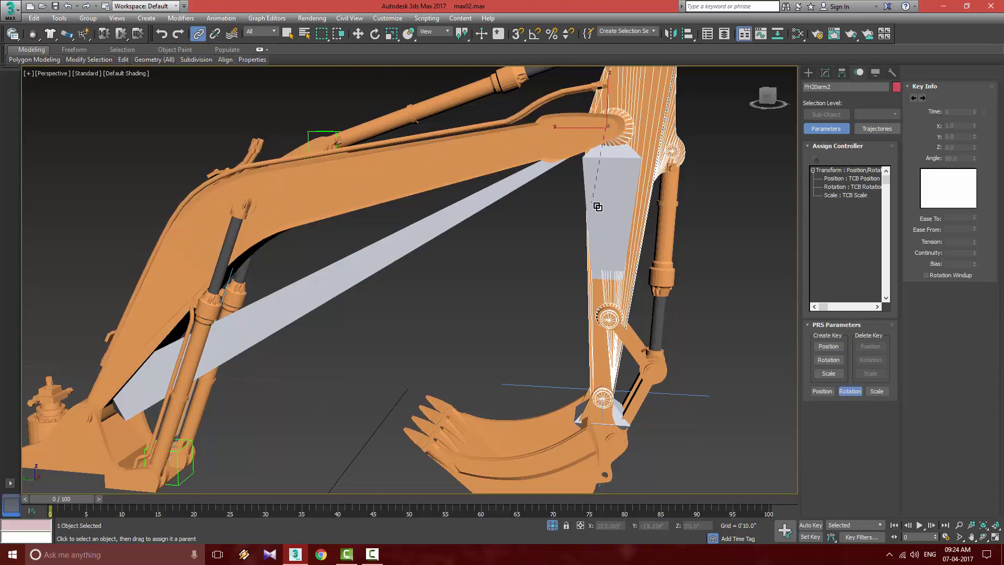
drag(599, 203, 599, 203)
middle_drag(596, 193, 556, 39)
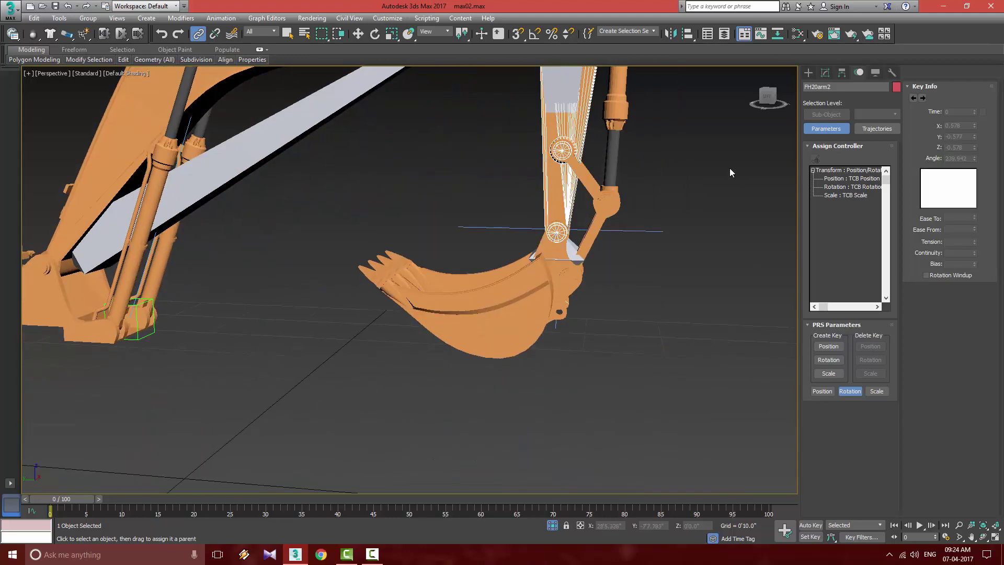
middle_drag(729, 168, 679, 241)
click(731, 152)
Move the IK goal at the bucket joint outward and up to about Y -2'7.2", Z 3'3.4".
scroll(689, 162, down, 4)
scroll(580, 265, up, 5)
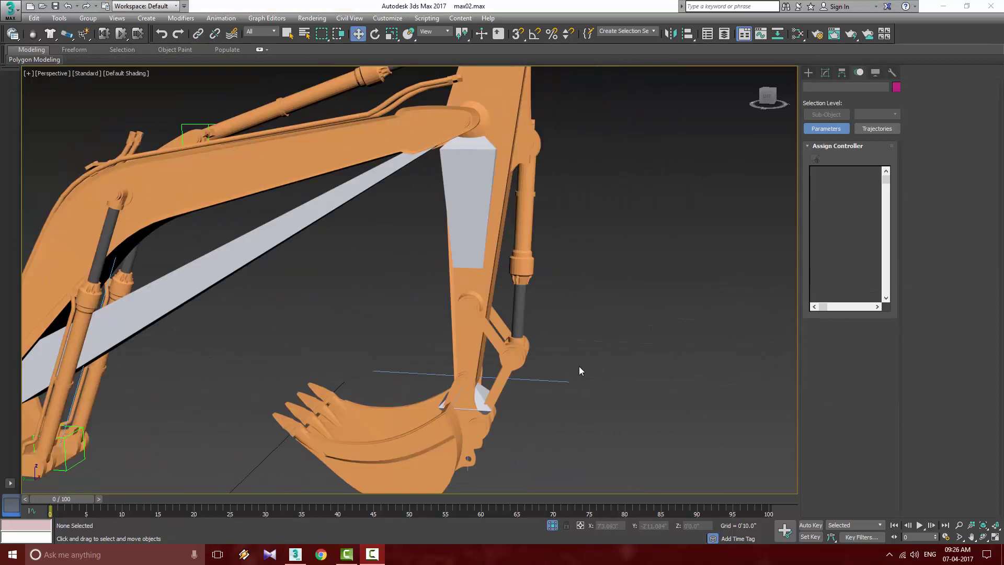
scroll(579, 366, down, 8)
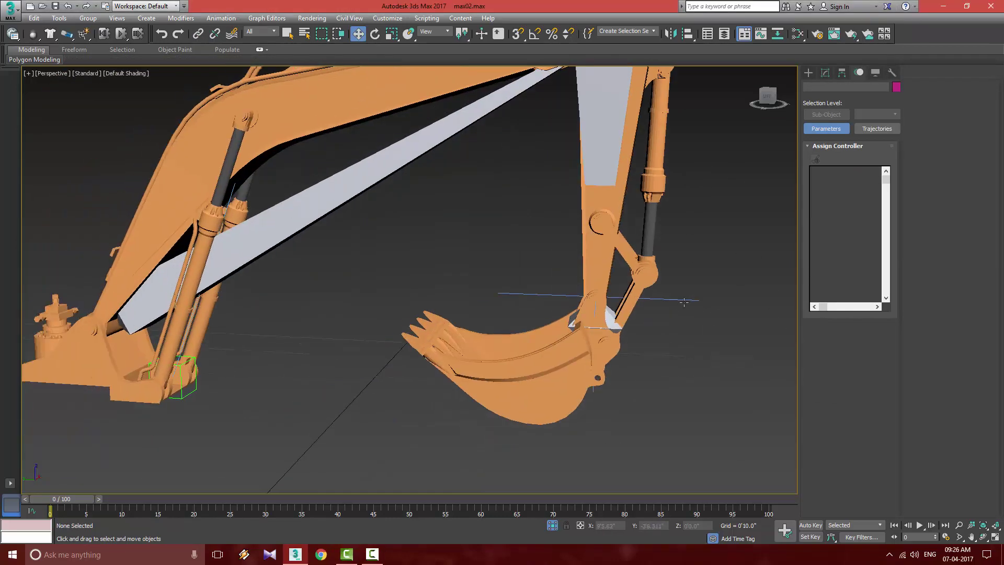
alt+middle_drag(631, 353, 549, 384)
scroll(544, 364, up, 4)
click(589, 331)
scroll(590, 355, down, 5)
drag(538, 367, 559, 290)
Examine the posed boom, arm, bucket and cylinders from several angles and distances.
middle_drag(492, 331, 424, 359)
scroll(556, 382, up, 3)
scroll(590, 365, up, 3)
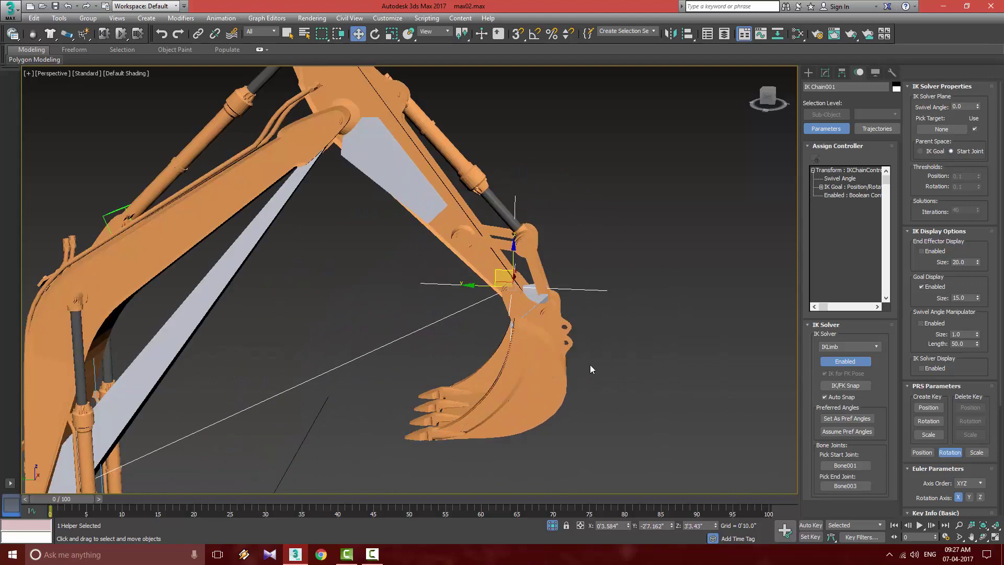
middle_drag(590, 365, 670, 393)
scroll(742, 345, down, 3)
scroll(670, 394, up, 2)
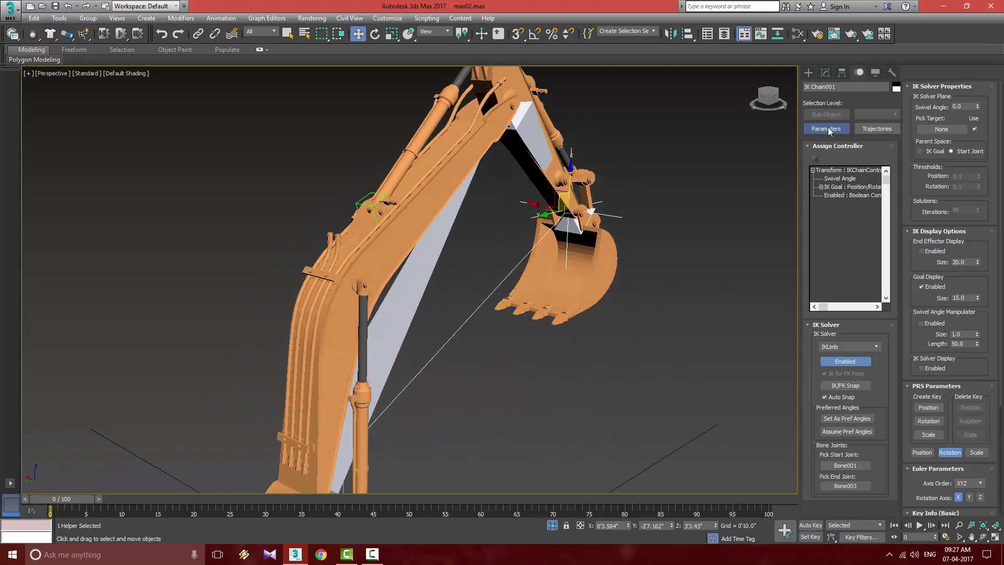
scroll(696, 216, down, 5)
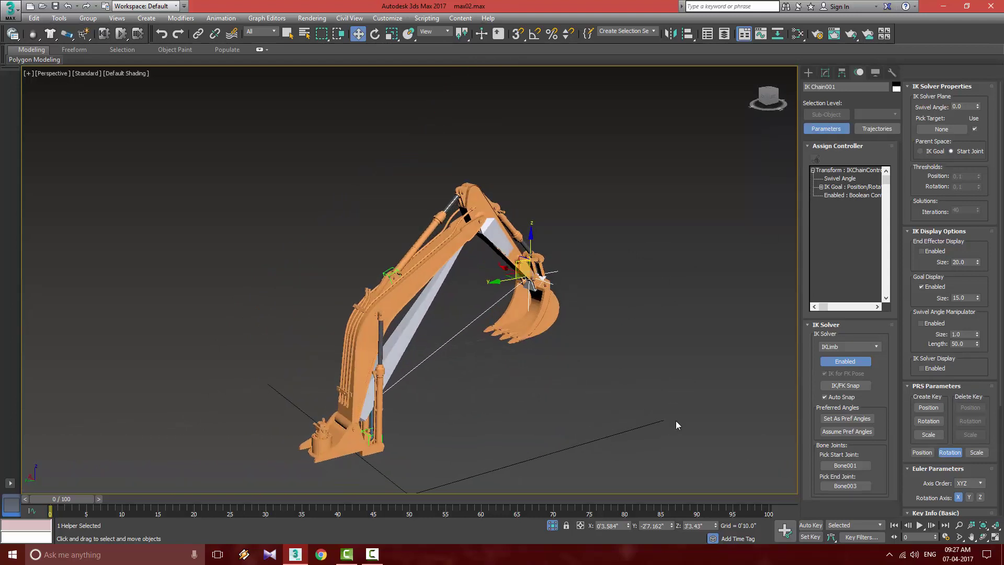
scroll(416, 294, up, 5)
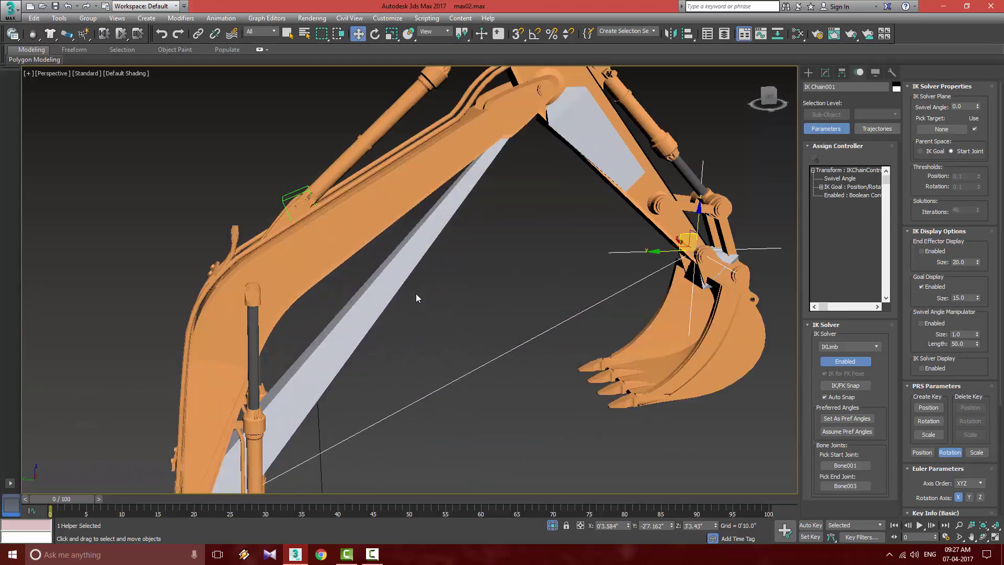
click(374, 298)
middle_drag(500, 283, 522, 336)
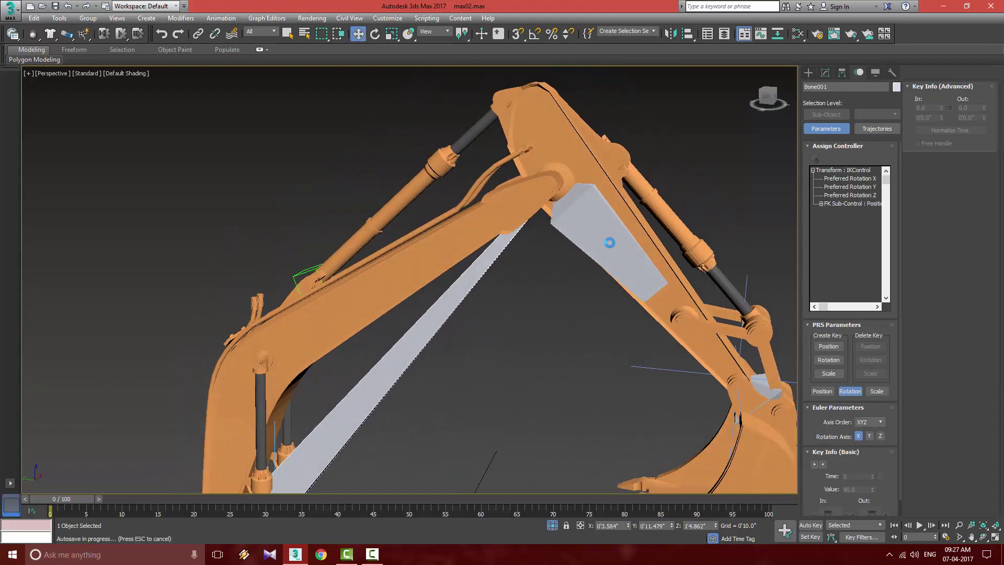
click(565, 307)
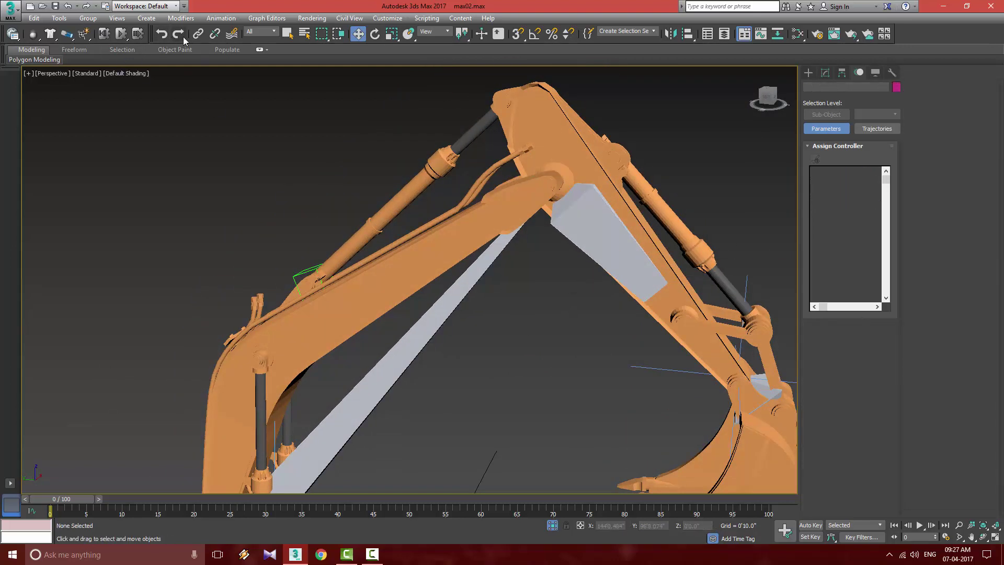
Select all three bones of the chain and hide them.
scroll(685, 109, down, 5)
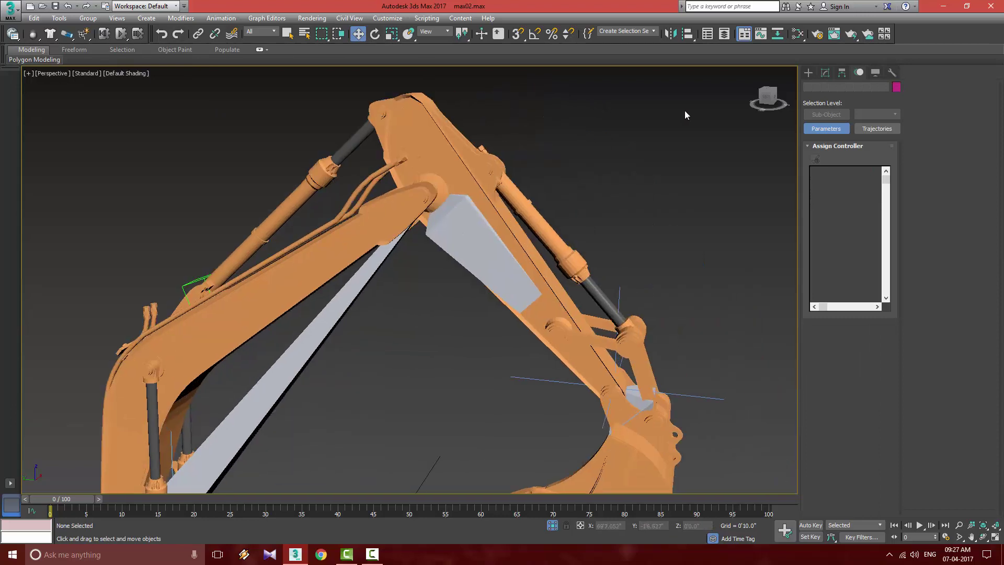
click(454, 215)
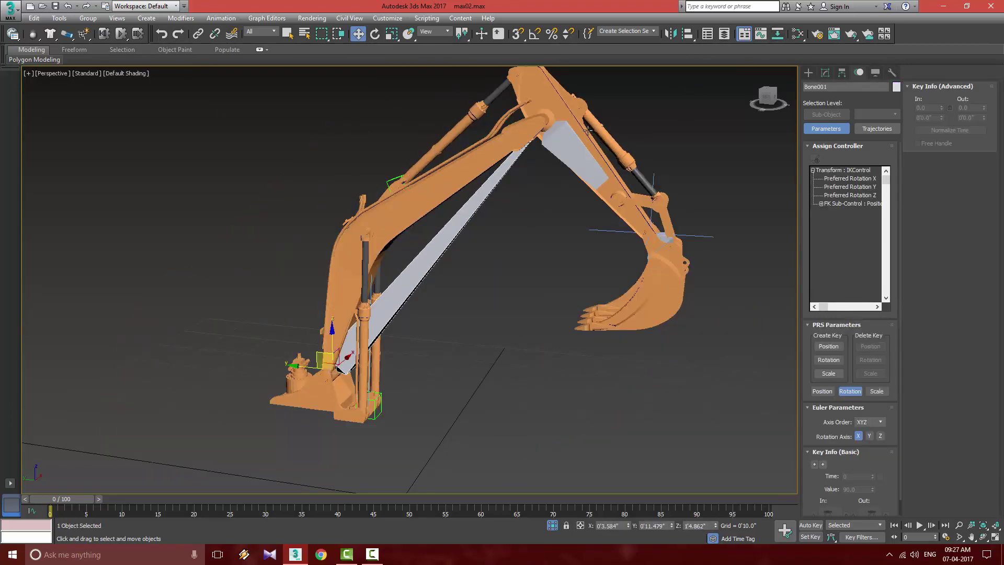
double_click(578, 145)
scroll(602, 217, up, 6)
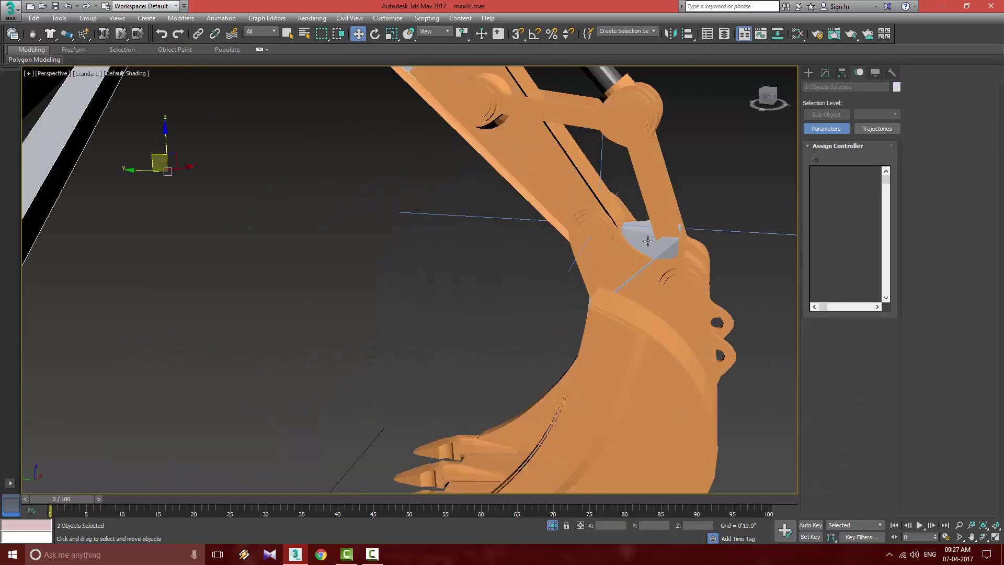
right_click(654, 240)
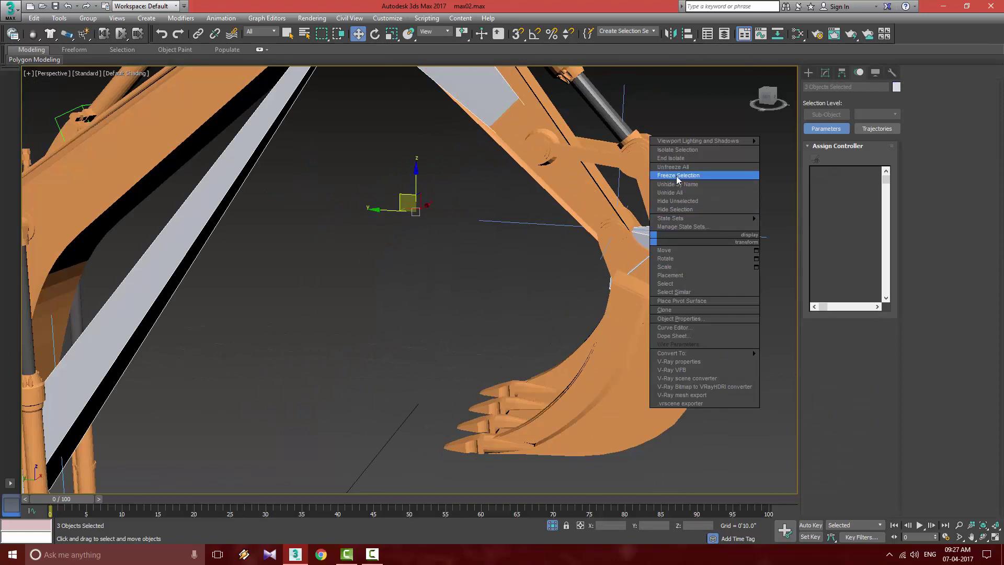
click(679, 210)
scroll(528, 251, down, 8)
scroll(398, 274, up, 8)
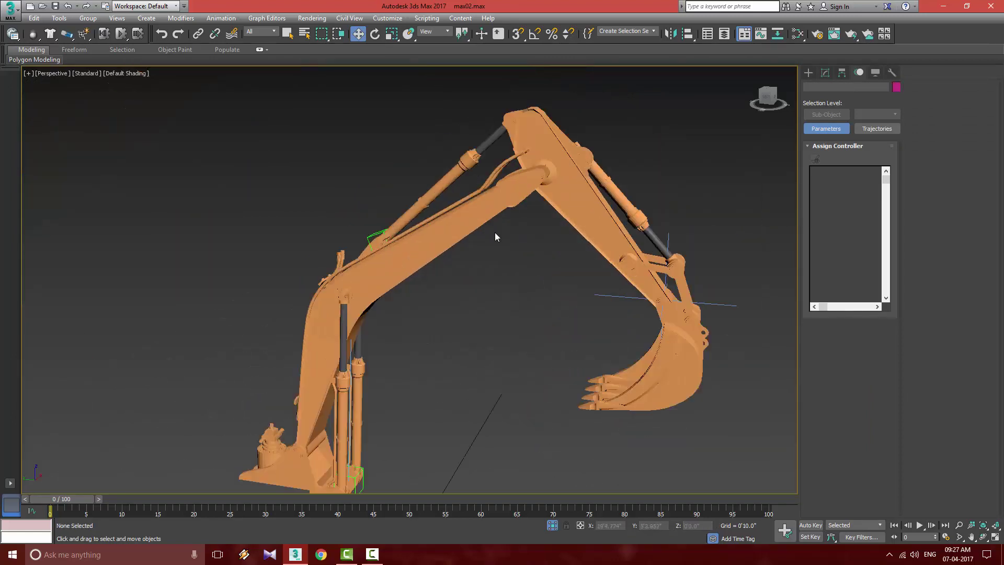
Select the two dummy helpers at the boom cylinder's mount and the base of the lower cylinders, and hide them.
scroll(496, 237, up, 3)
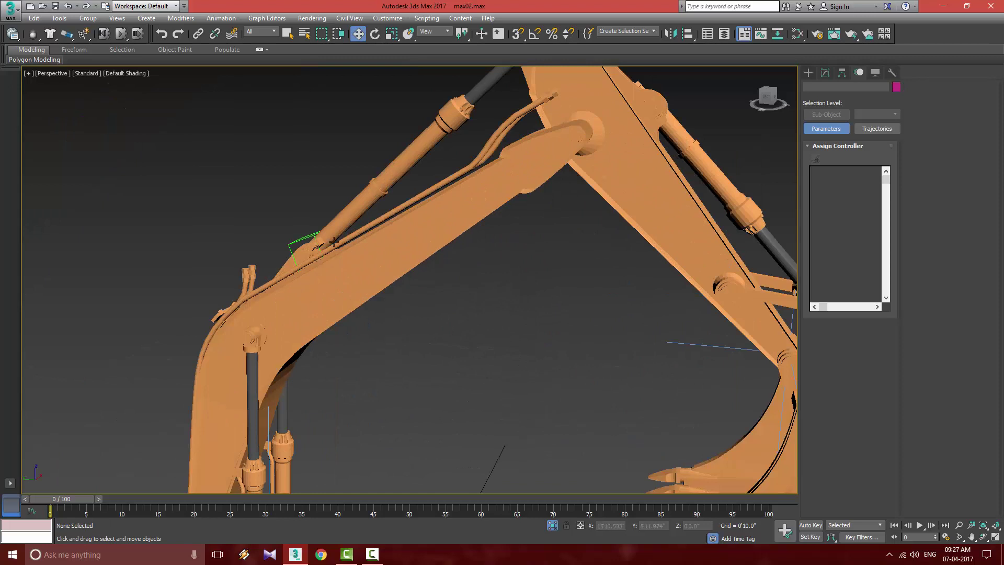
click(298, 242)
middle_drag(328, 271, 397, 154)
middle_drag(334, 370, 337, 227)
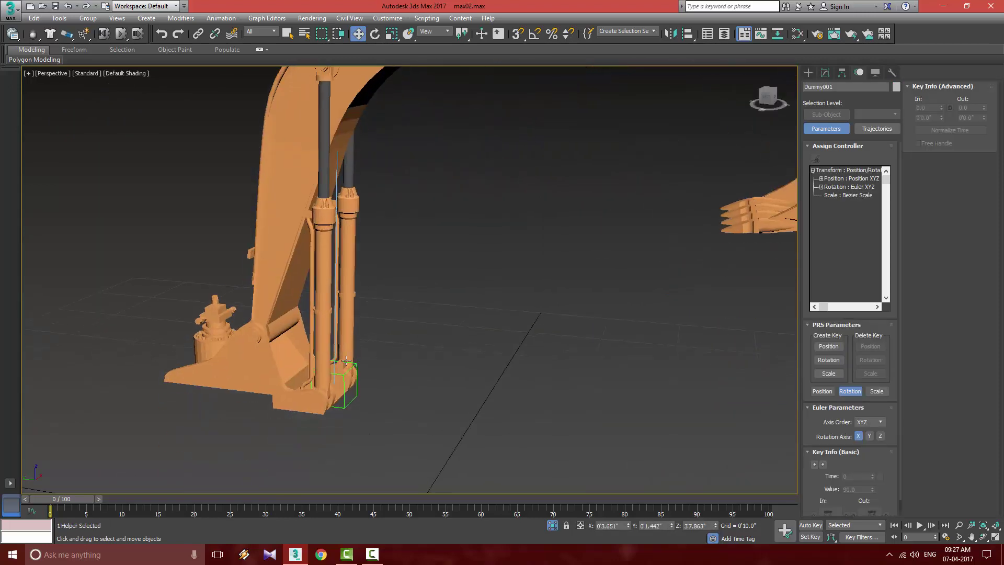
ctrl+click(347, 400)
scroll(473, 358, down, 6)
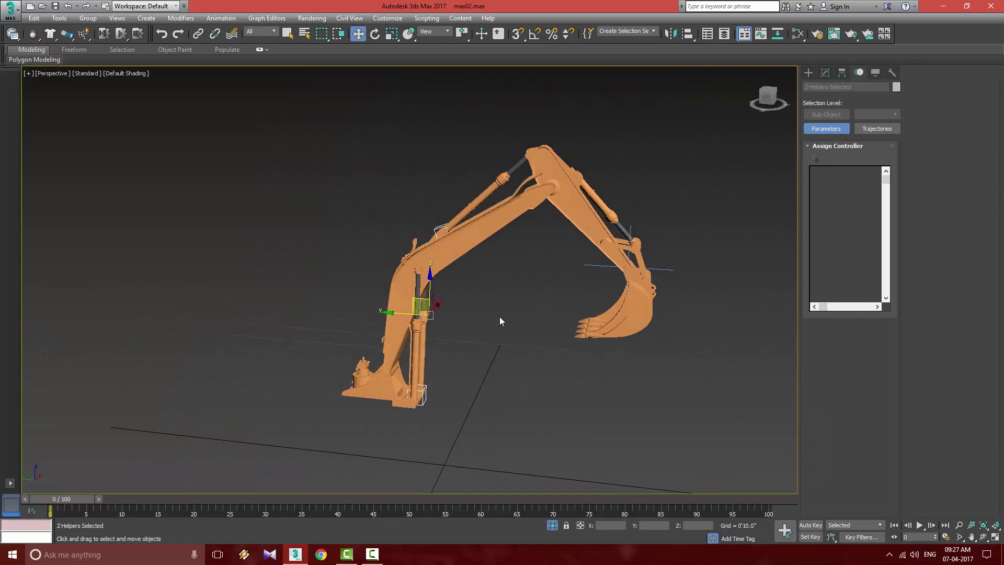
middle_drag(751, 147, 723, 154)
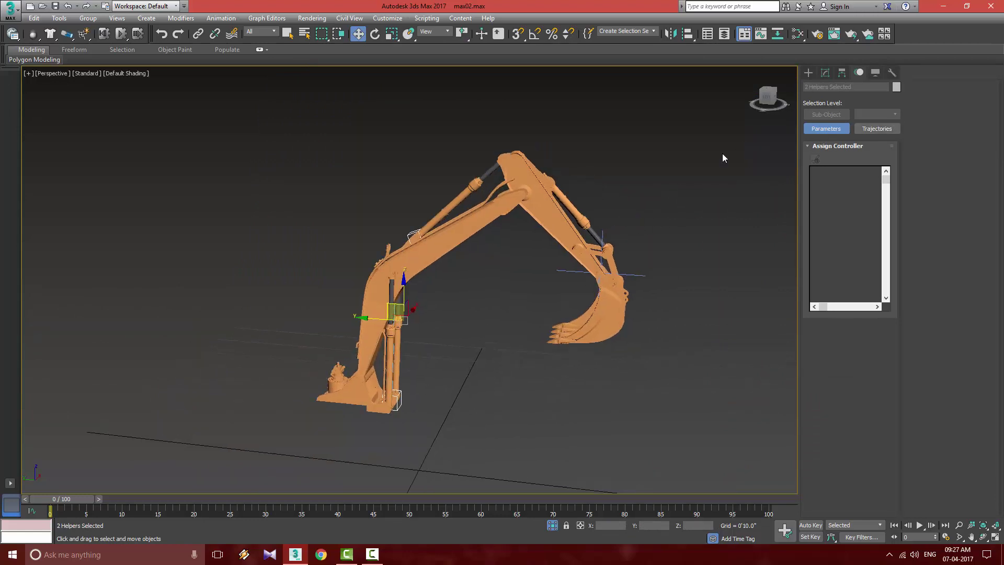
right_click(409, 231)
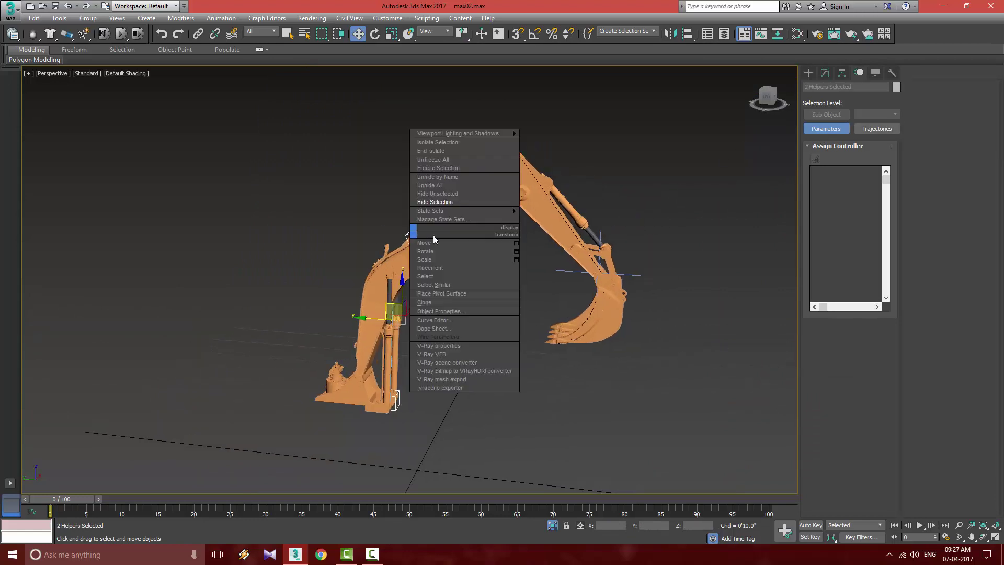
click(448, 201)
Move the IK goal at the bucket joint down to about Y -2'10.9", Z 2'0.7", and end isolation to show the whole excavator.
middle_drag(558, 277, 513, 294)
scroll(515, 294, up, 4)
click(523, 284)
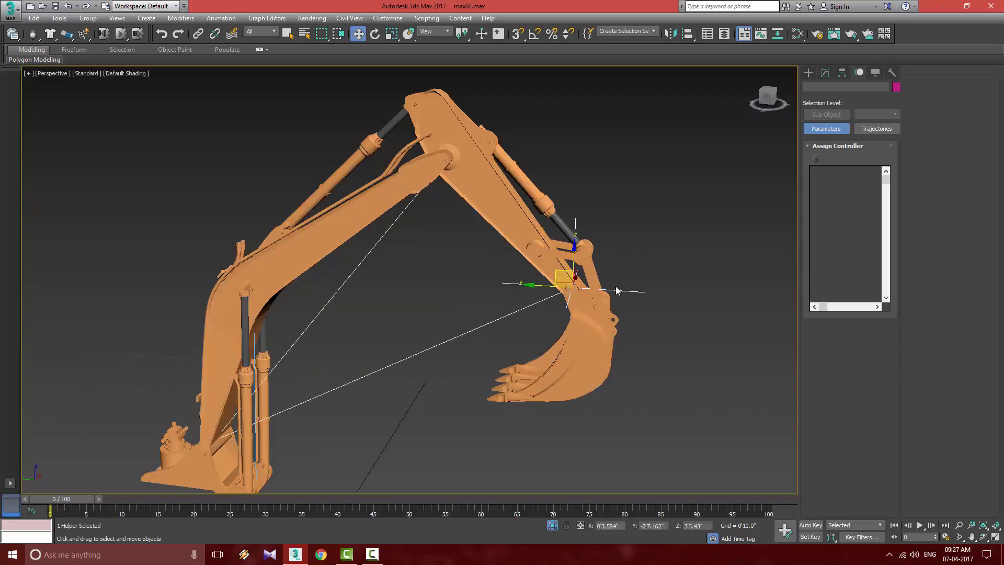
scroll(569, 279, down, 4)
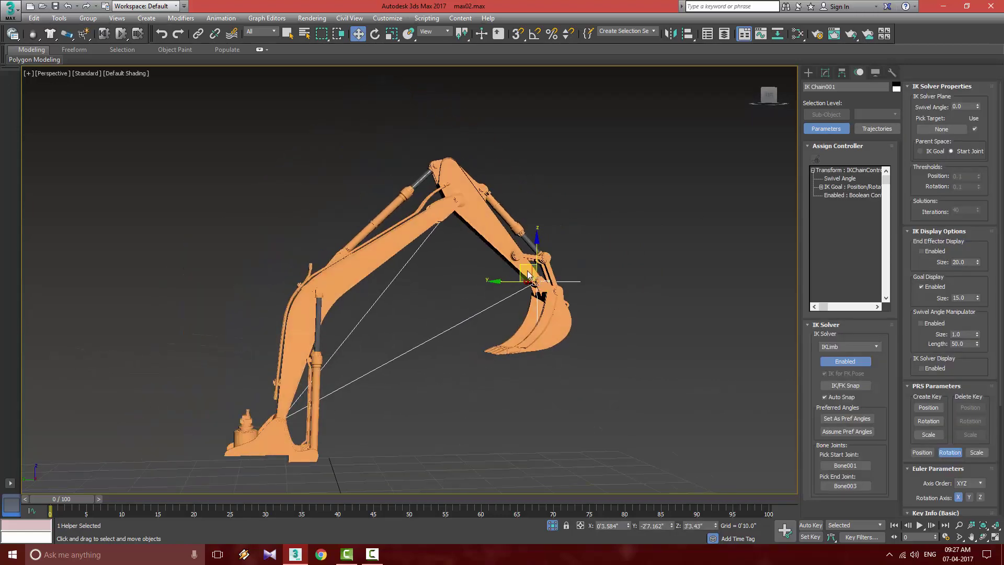
drag(539, 274, 556, 370)
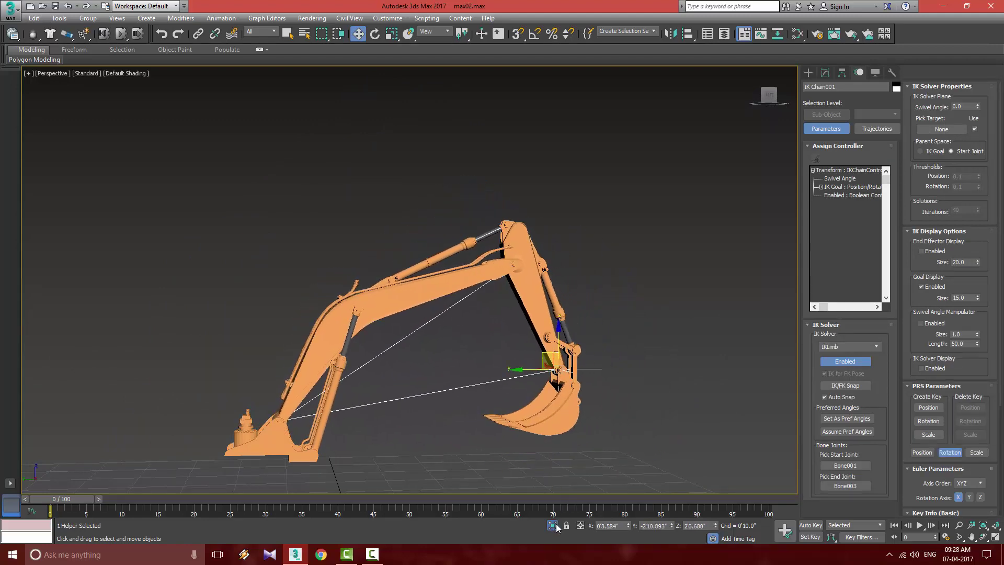
click(552, 525)
middle_drag(678, 392, 660, 431)
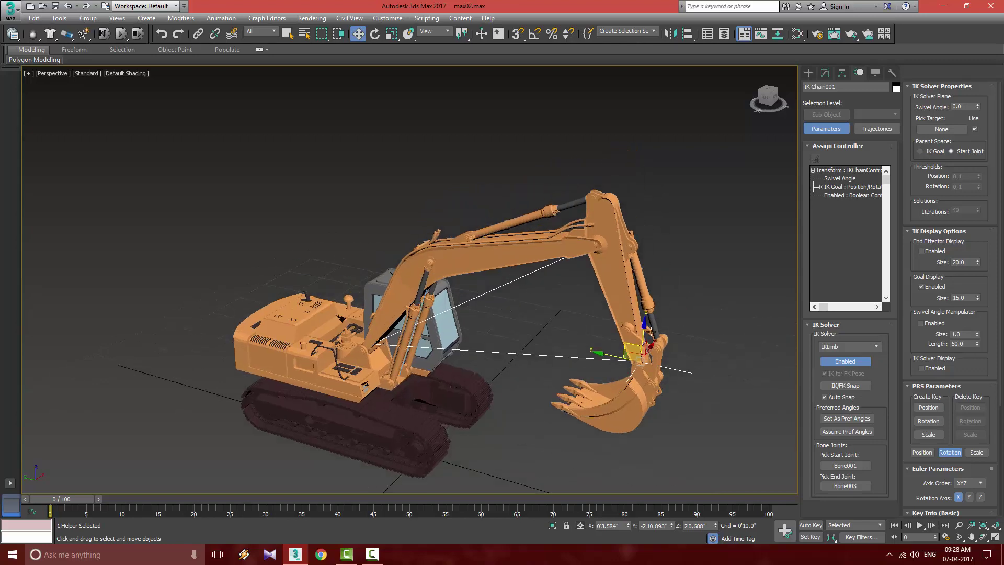
Try moving the IK goal up and inward to about Y -2'2.3", Z 2'8.5", and undo the move.
drag(625, 340, 557, 298)
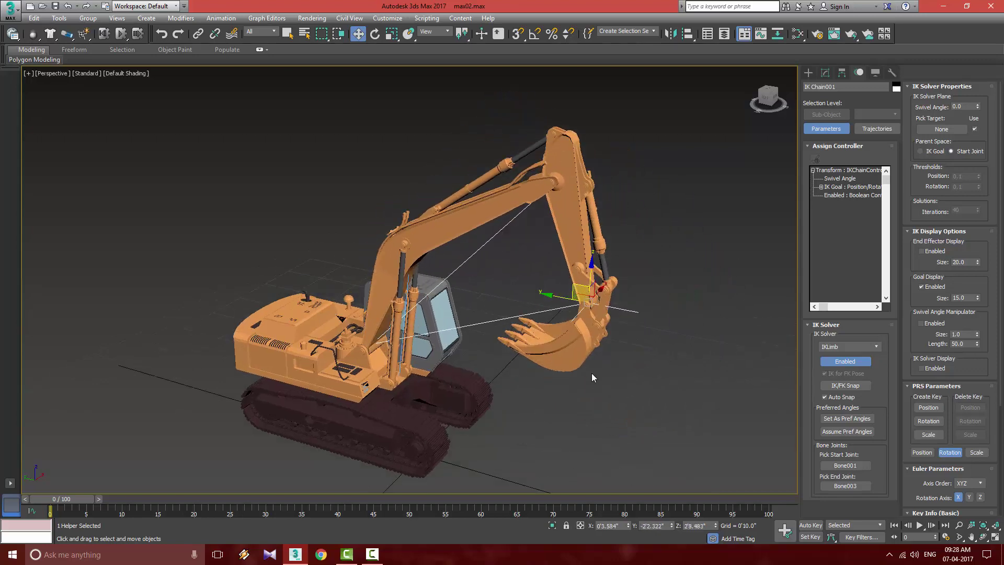
key(ctrl+z)
alt+middle_drag(555, 405, 559, 427)
Turn on automatic keying and keyframe the IK goal at frame 18, extended outward to about Y -4'3.8", Z 2'3.4".
click(811, 525)
drag(80, 501, 209, 501)
drag(555, 264, 656, 242)
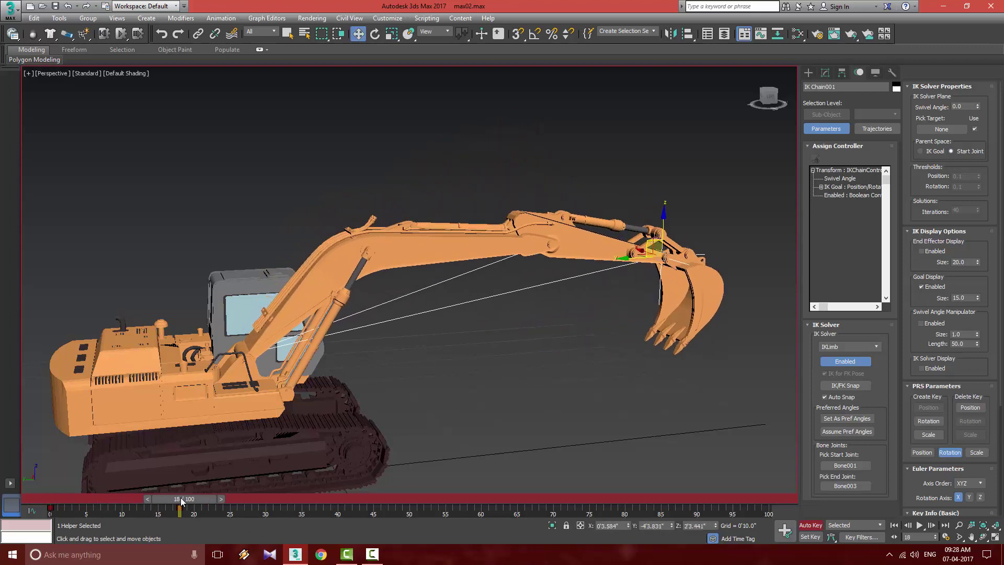
Keyframe the IK goal at frame 39, pulled inward to about Y -1'8.8", Z 2'3.4", and turn off automatic keying at frame 0.
drag(181, 498, 330, 499)
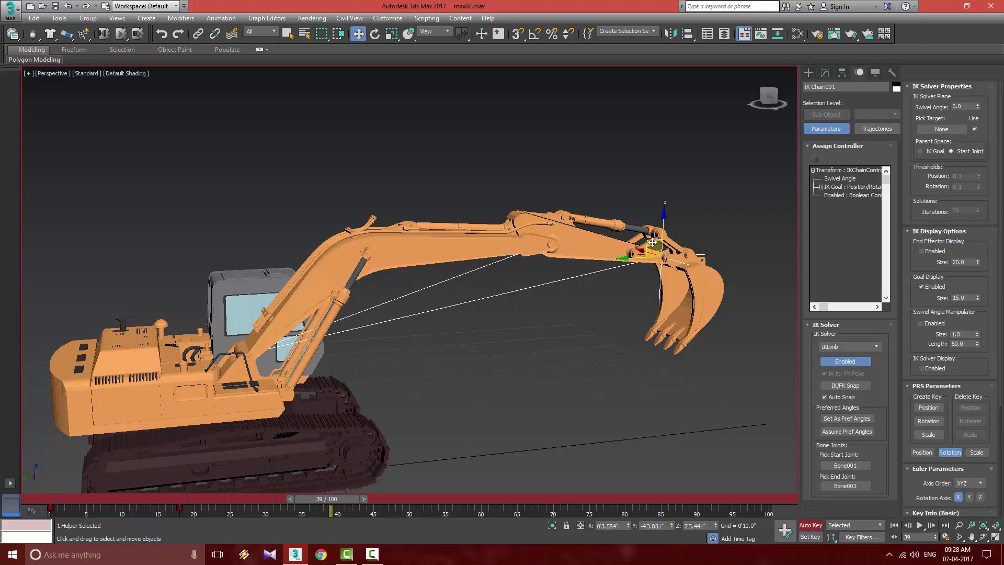
drag(653, 242, 460, 257)
drag(324, 500, 57, 499)
key(w)
key(n)
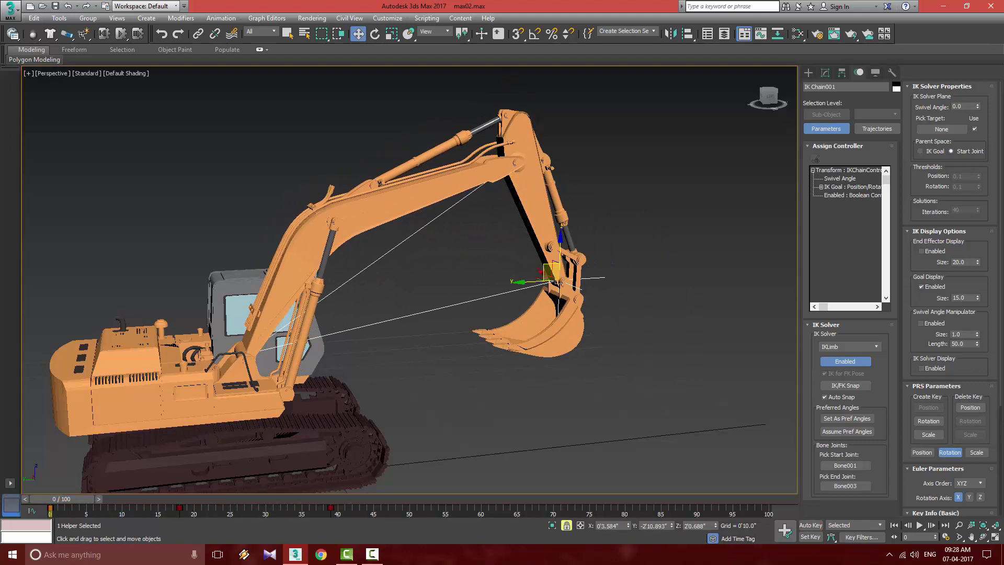
Play the arm animation, stop it, and scrub the timeline to frame 50 to review the arm and cylinder motion.
click(920, 524)
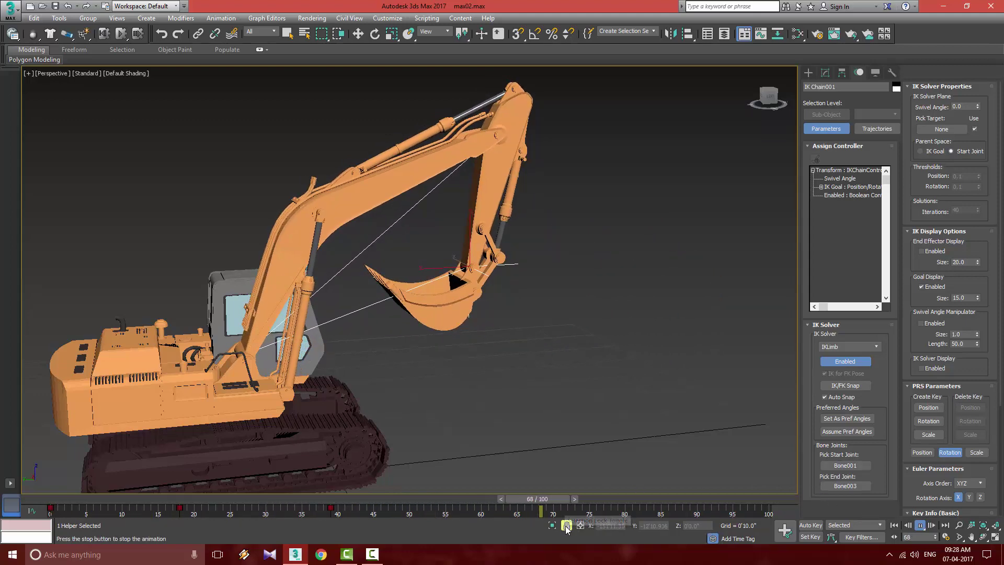
click(921, 527)
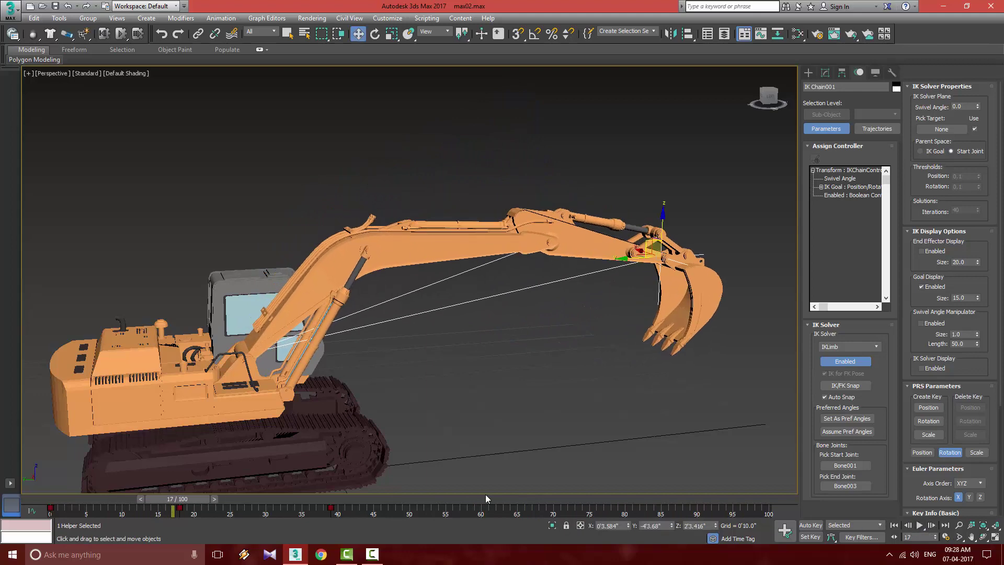
drag(151, 498, 410, 525)
key(w)
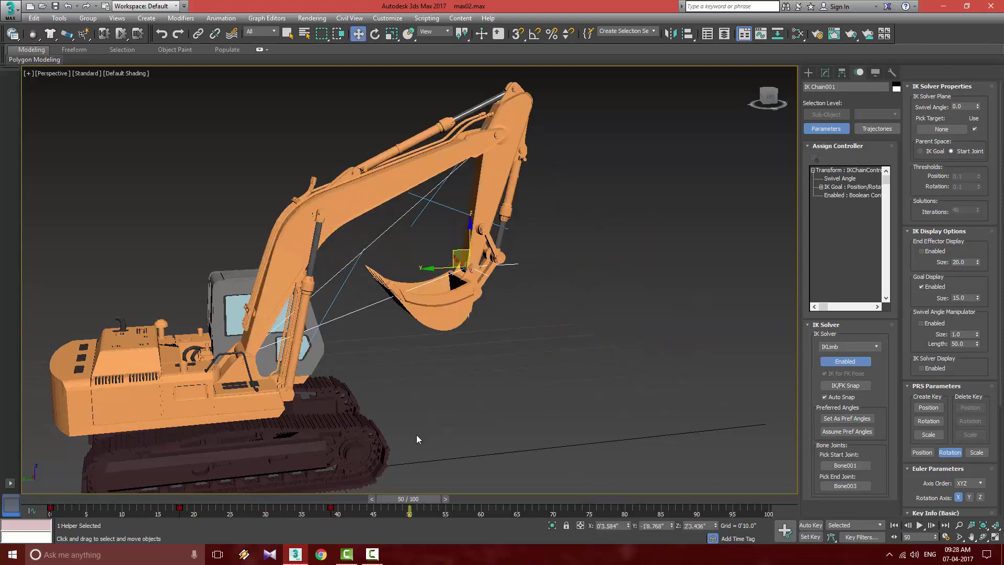
click(661, 250)
alt+middle_drag(661, 250, 491, 270)
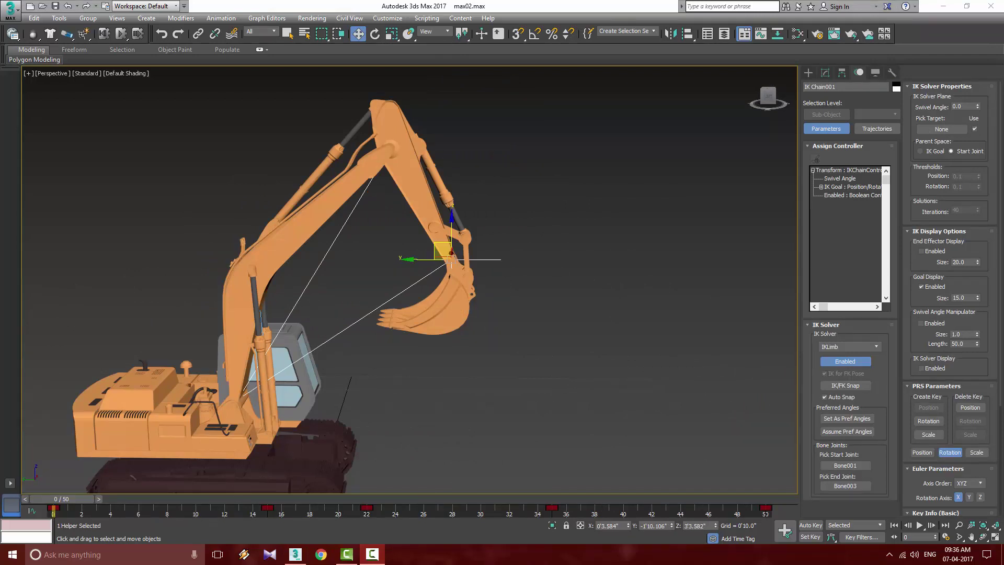
Play back the 50-frame excavator animation and stop it at frame 13.
click(919, 525)
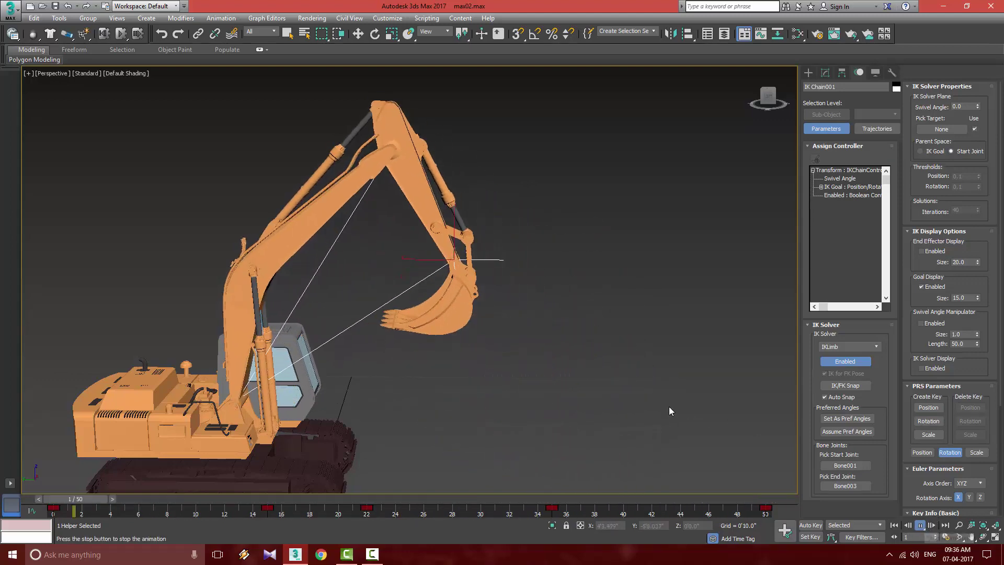
click(920, 525)
key(w)
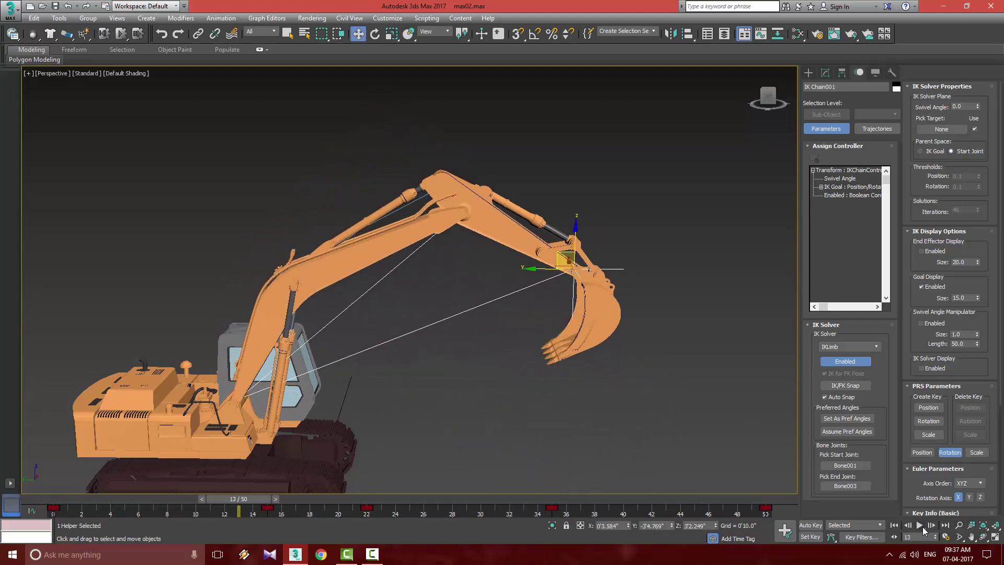